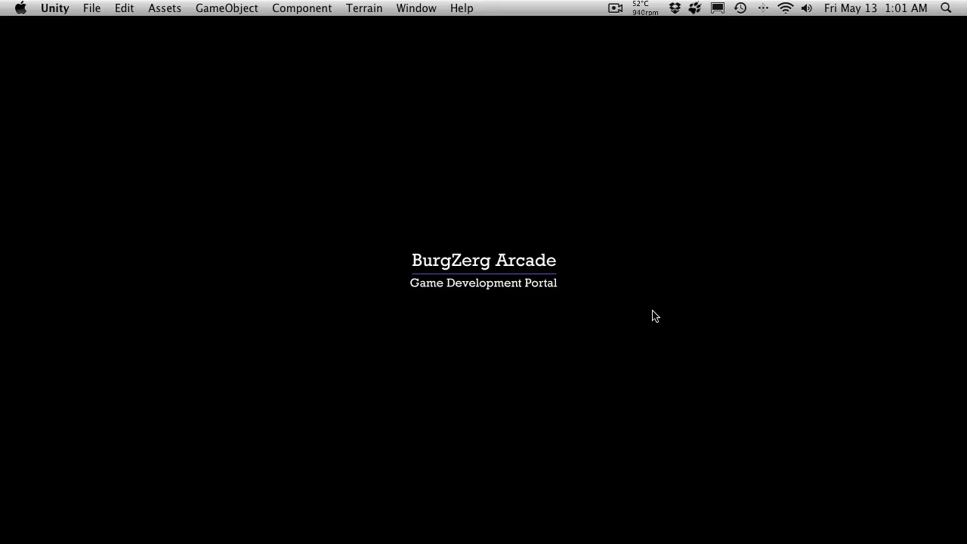
Step: Switch to Unity with the Tutorial scene open and add a new Particle System object
mouse_move(175, 539)
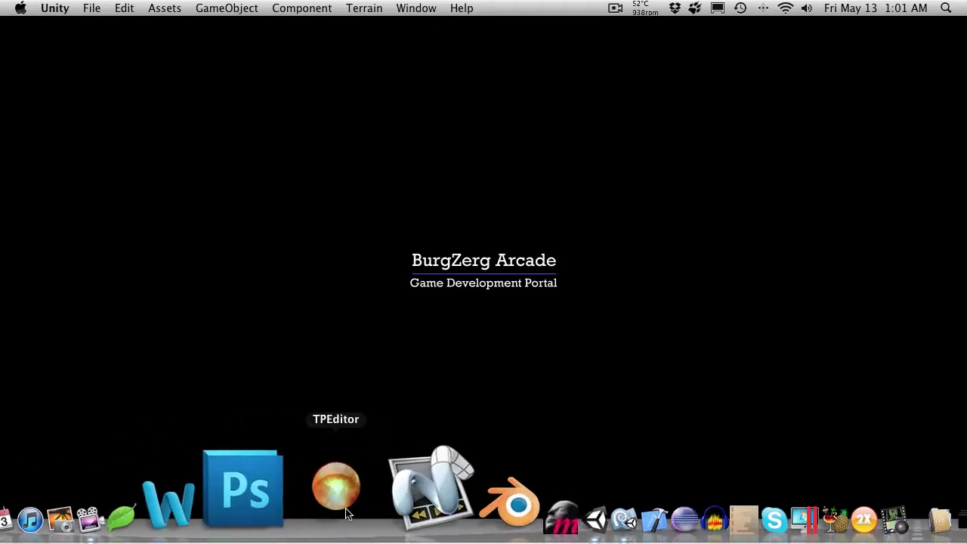
click(481, 495)
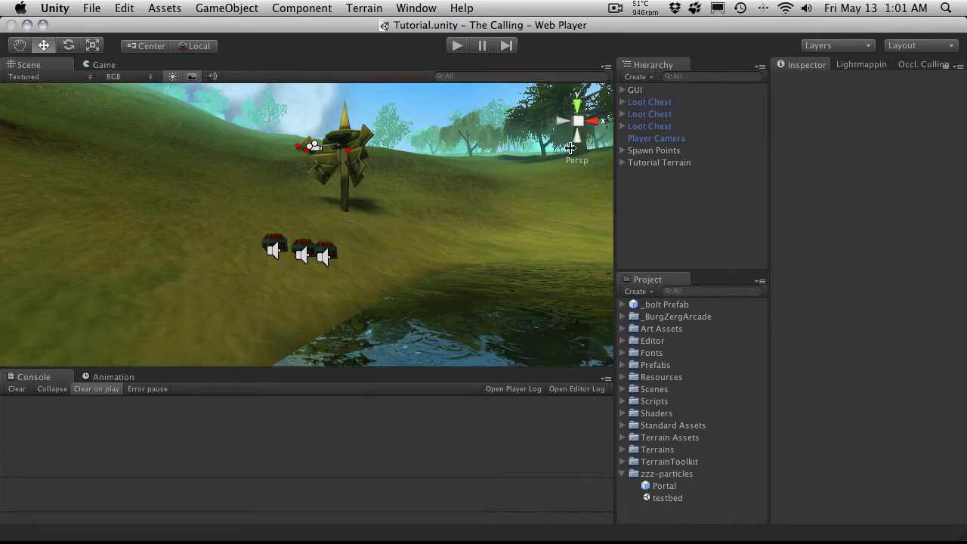
click(215, 8)
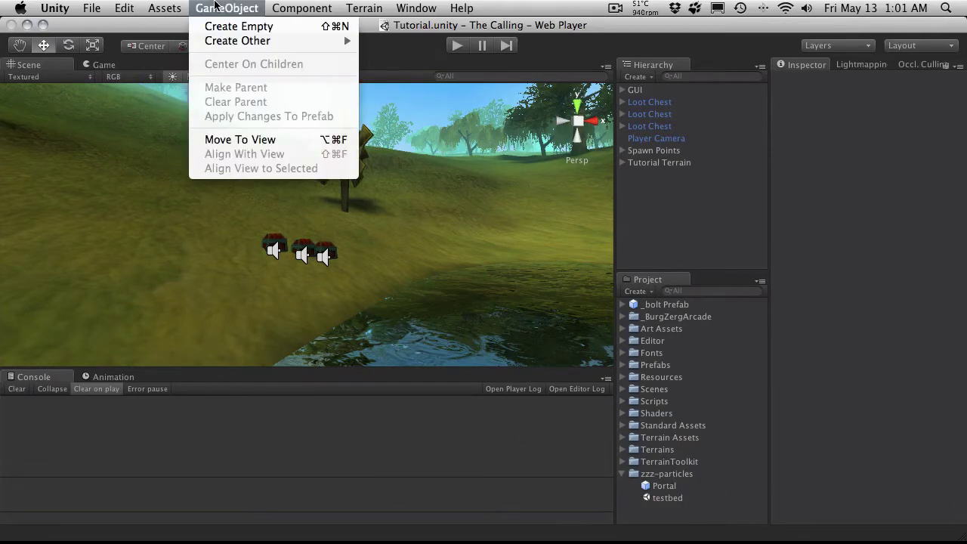
mouse_move(266, 44)
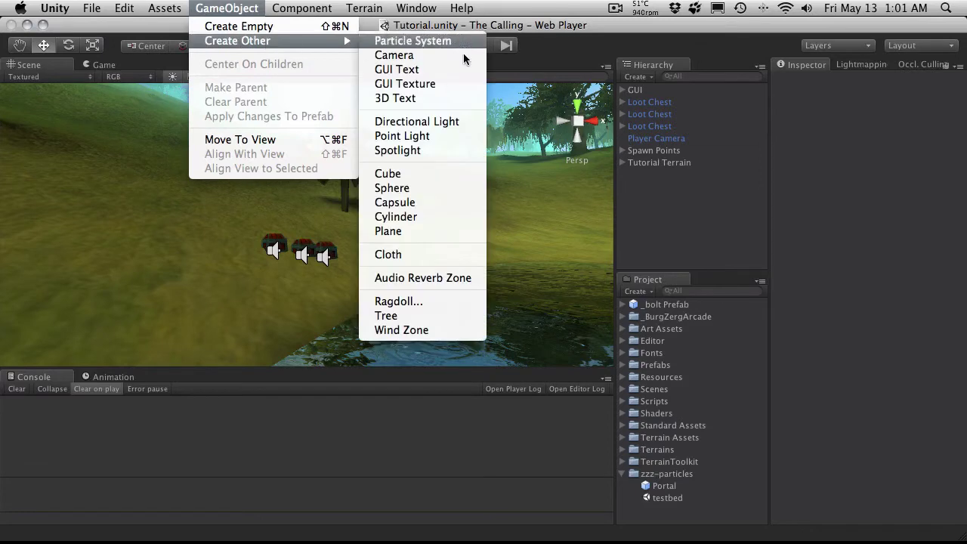
click(457, 41)
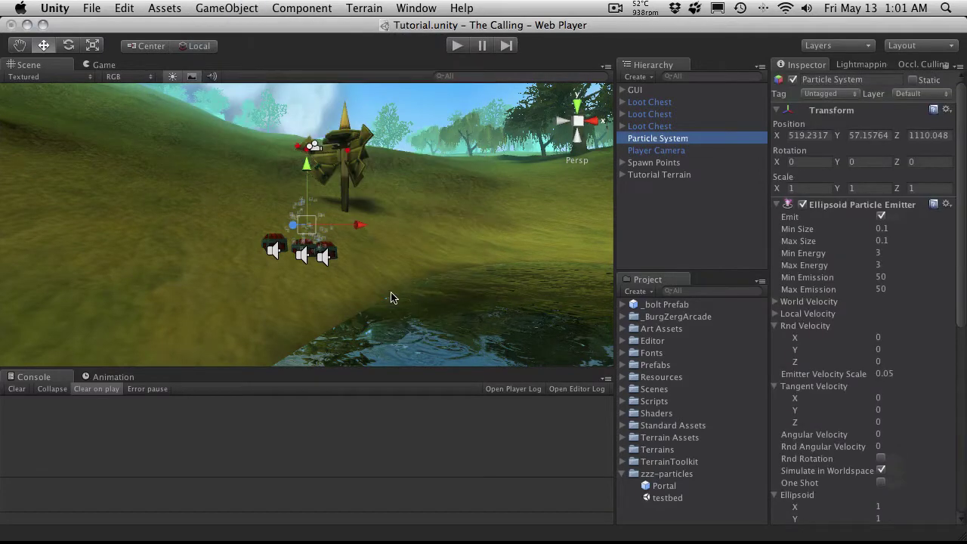
Step: Collapse the Ellipsoid Particle Emitter, Particle Animator and Particle Renderer components of the new particle system
click(776, 206)
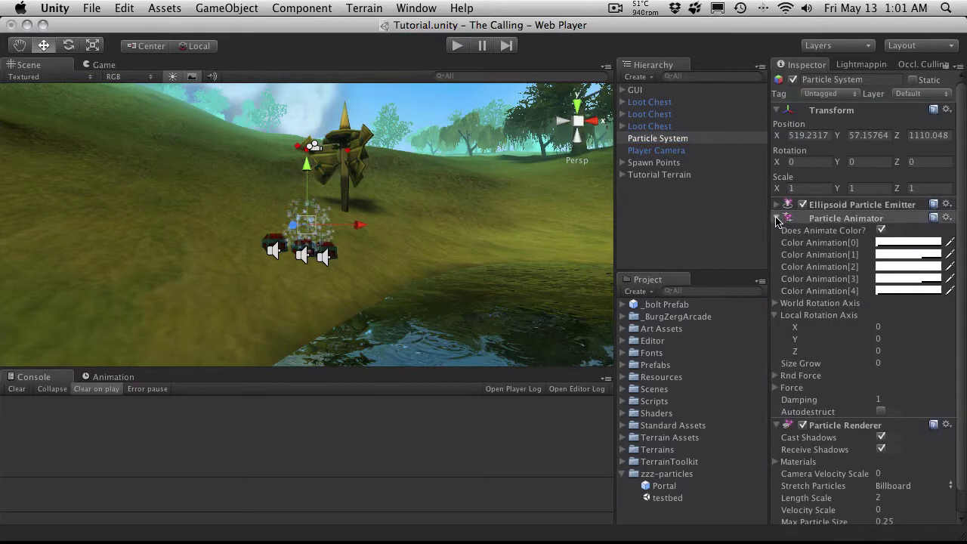
click(776, 218)
click(776, 232)
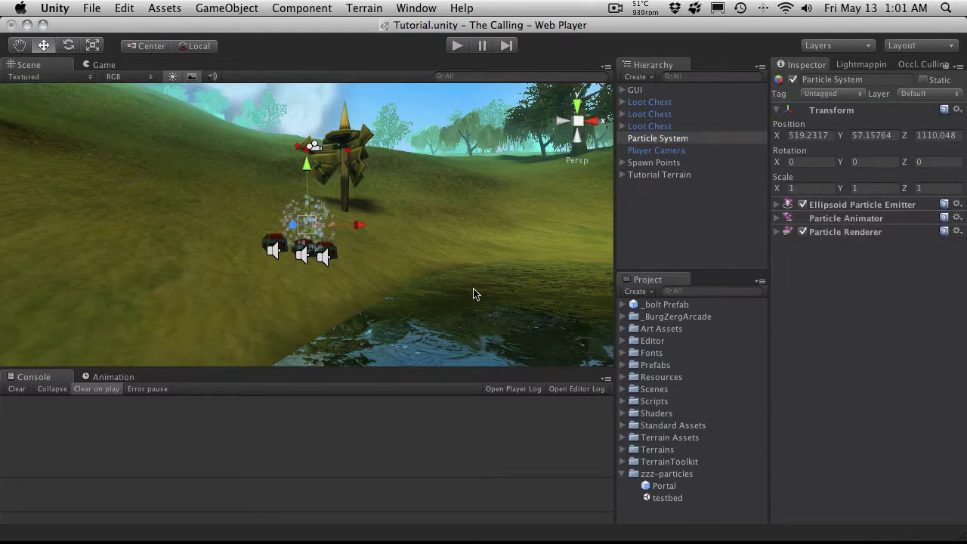
Step: Flatten the particle emitter's ellipsoid by setting its Z value to 0.1
alt+drag(266, 241, 253, 269)
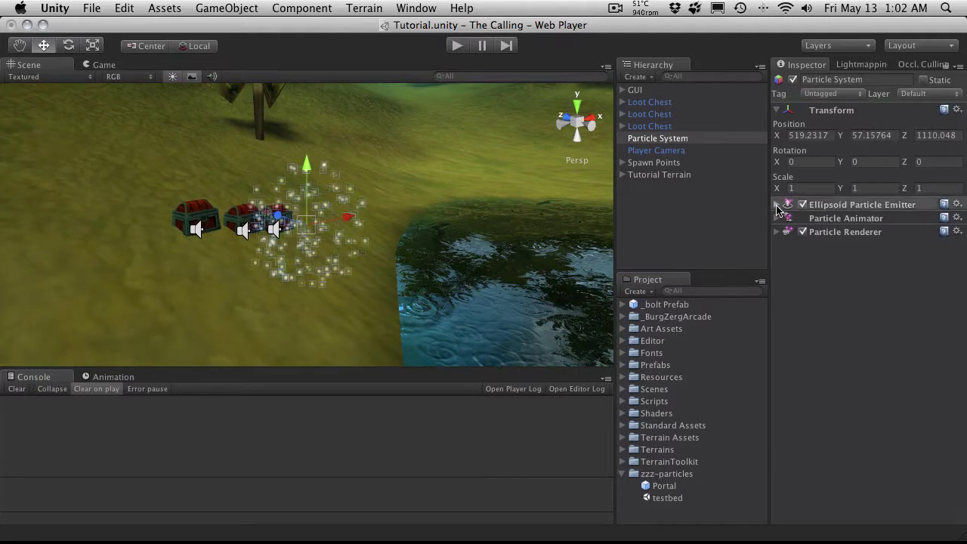
click(776, 205)
scroll(843, 354, down, 2)
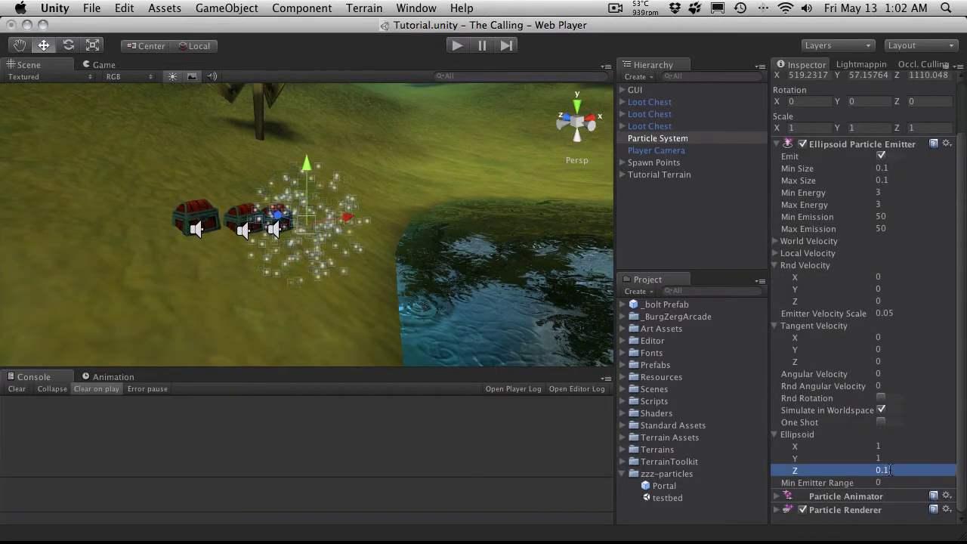
Step: Rotate the particle system about 48 degrees around Y and lower it to a Y position of about 56.52
alt+drag(240, 230, 148, 151)
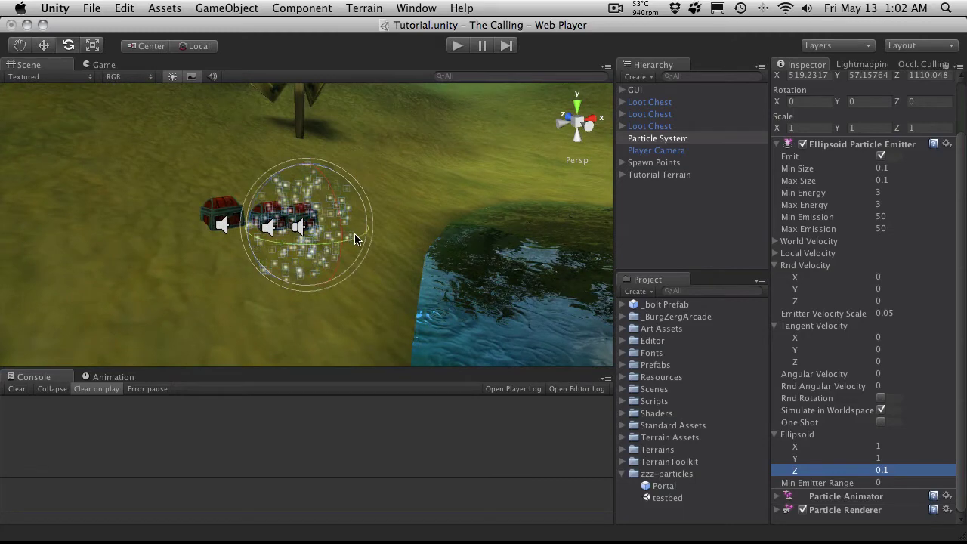
alt+drag(249, 295, 347, 304)
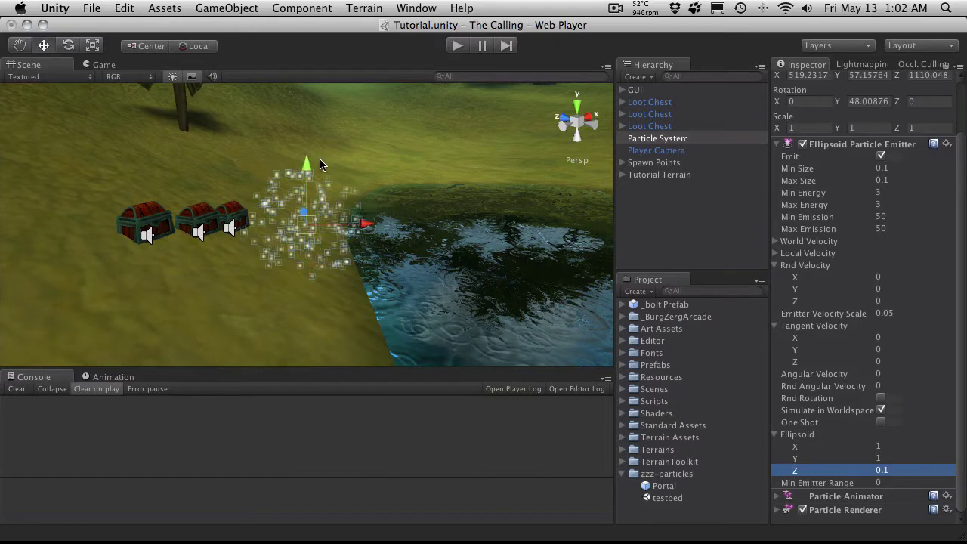
alt+drag(243, 229, 48, 239)
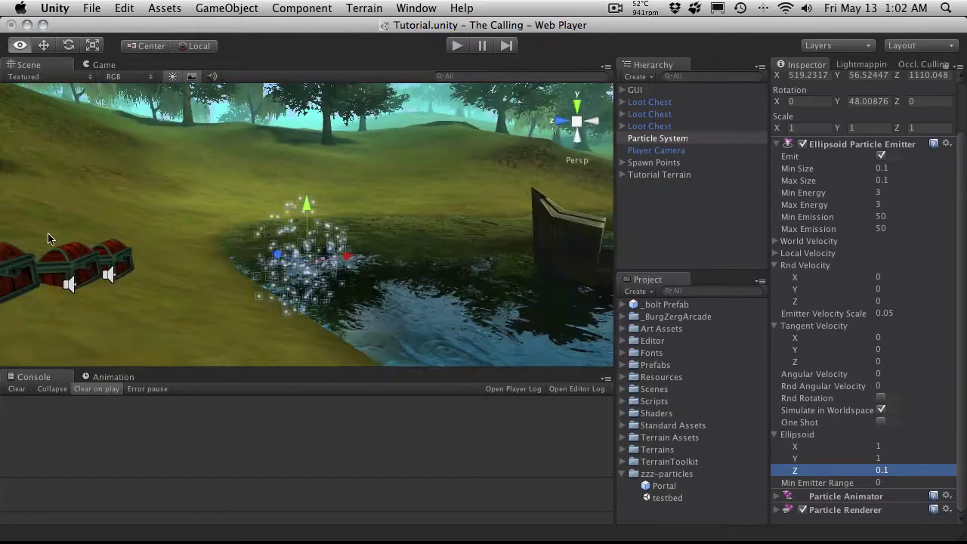
alt+drag(406, 239, 314, 228)
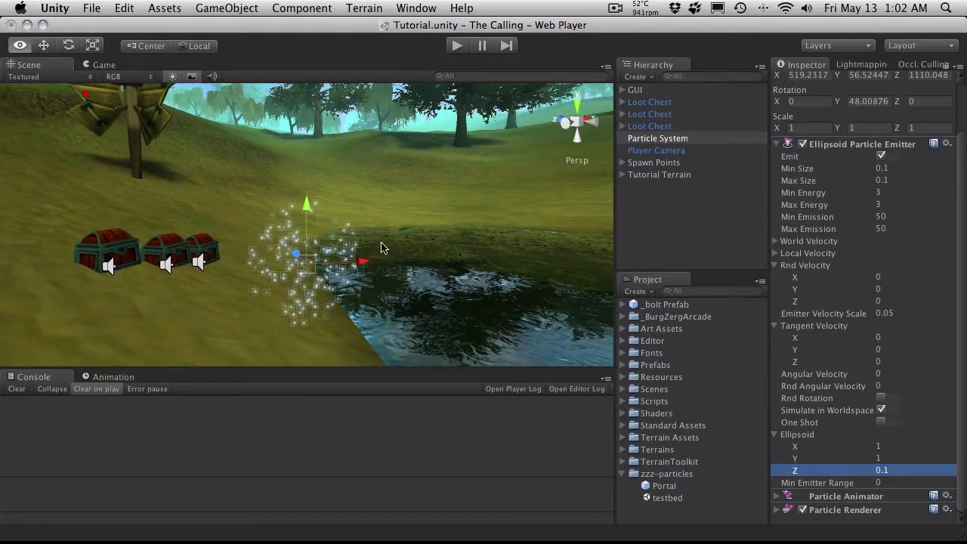
alt+drag(382, 248, 338, 232)
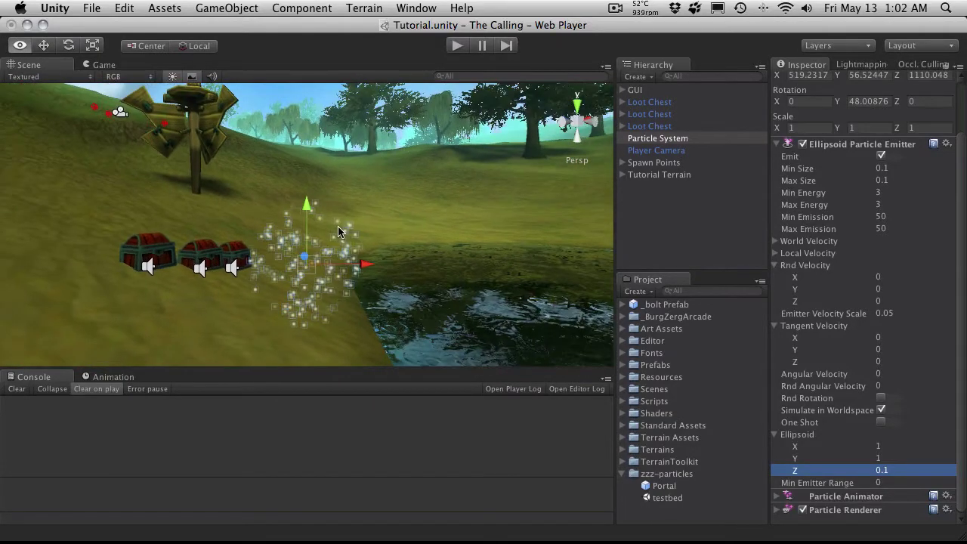
Step: In the Particle Renderer, disable Cast Shadows and Receive Shadows, and use Stretched particles with Length Scale 1 and Velocity Scale 2
click(778, 144)
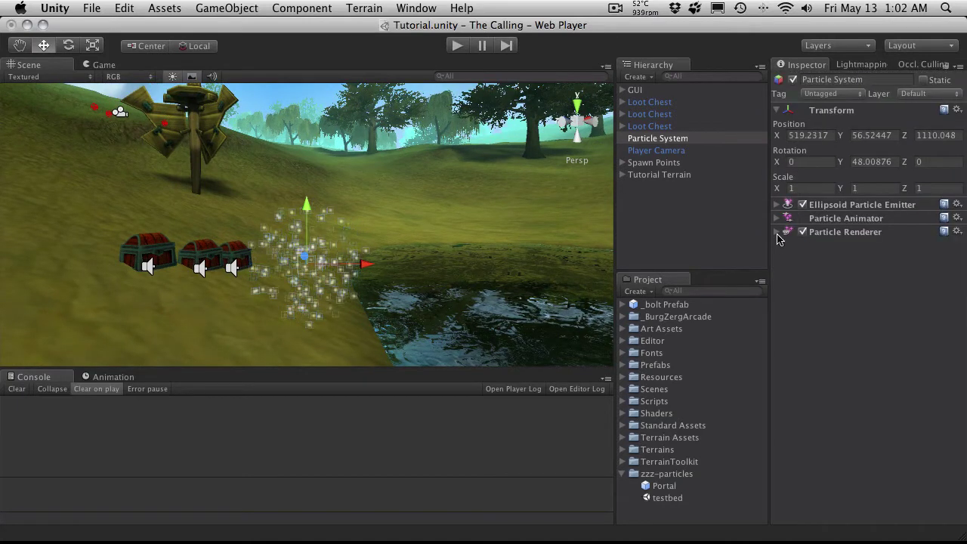
click(777, 231)
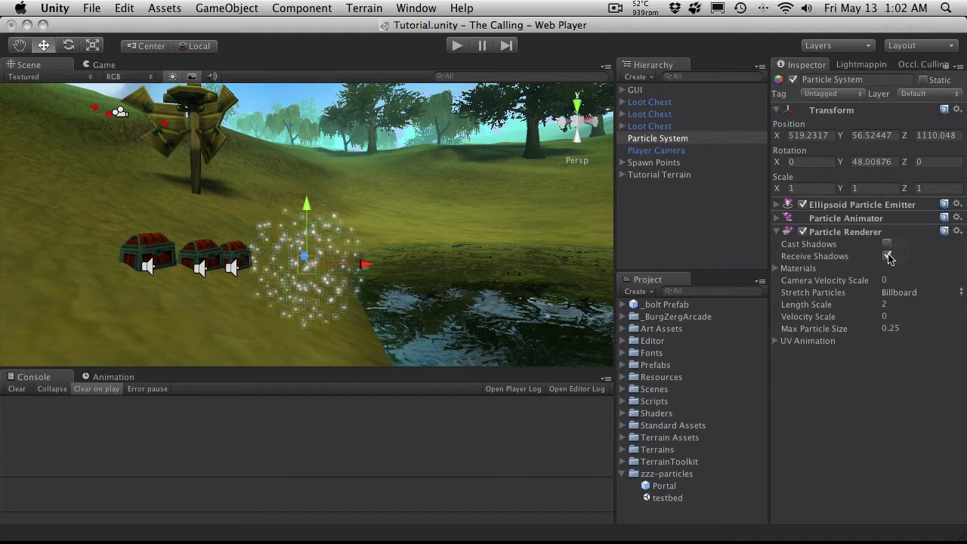
click(915, 296)
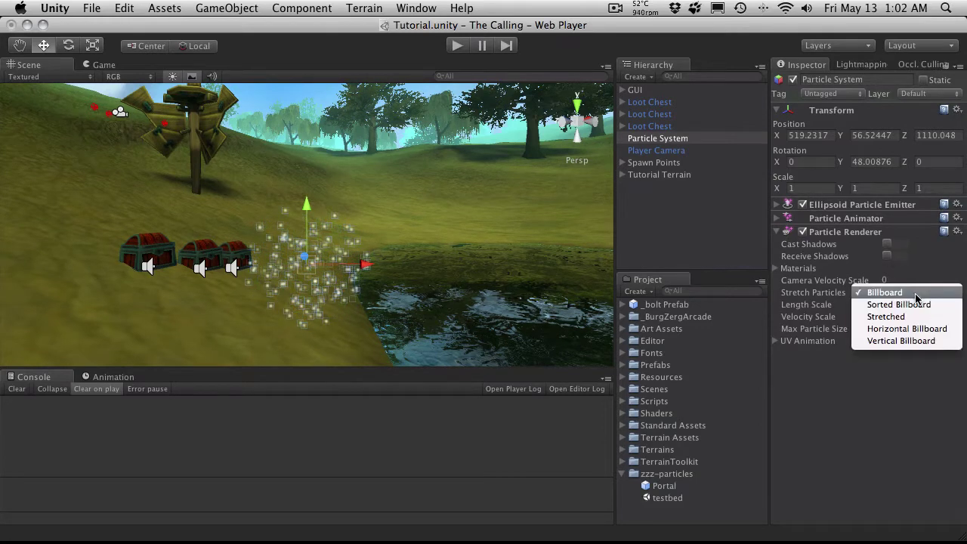
click(916, 318)
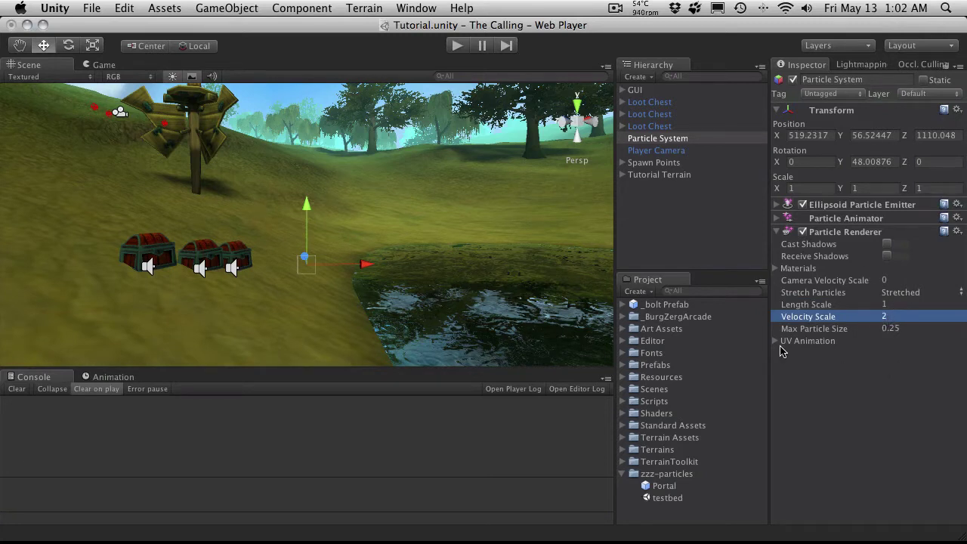
click(777, 232)
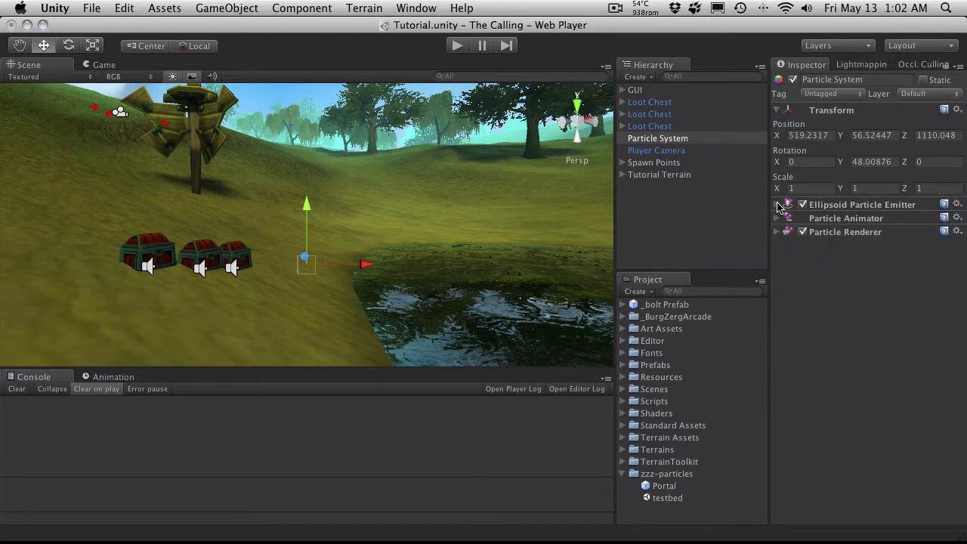
Step: Set the emitter's Angular Velocity to 100 and Tangent Velocity Z to 0.1, and check the particle disc from several angles
click(776, 205)
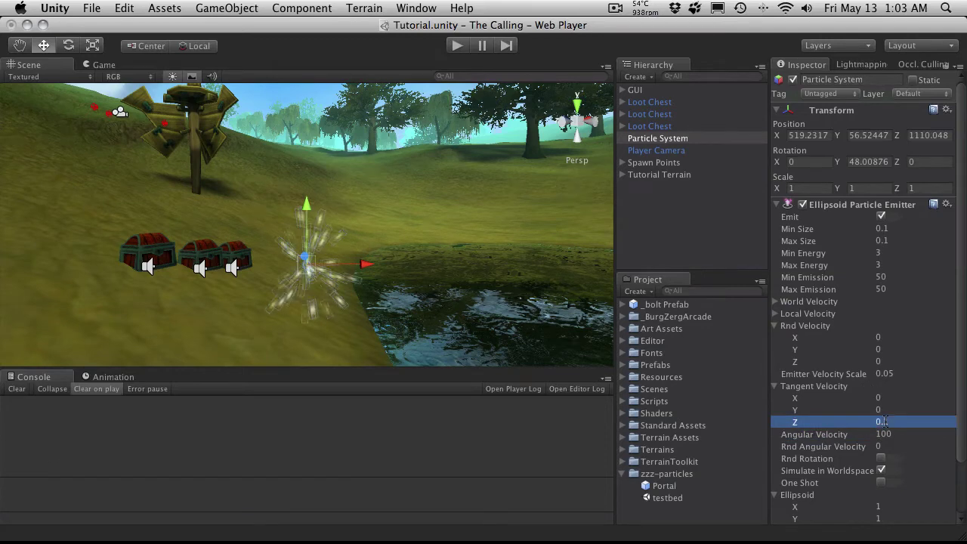
mouse_move(326, 258)
alt+mouse_down()
mouse_move(438, 255)
mouse_move(336, 266)
alt+mouse_up()
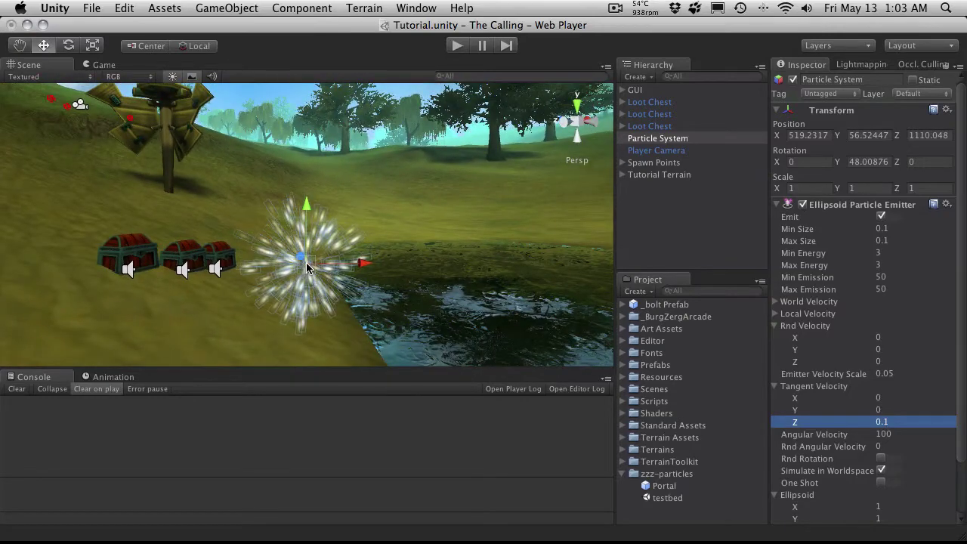
alt+drag(314, 270, 631, 264)
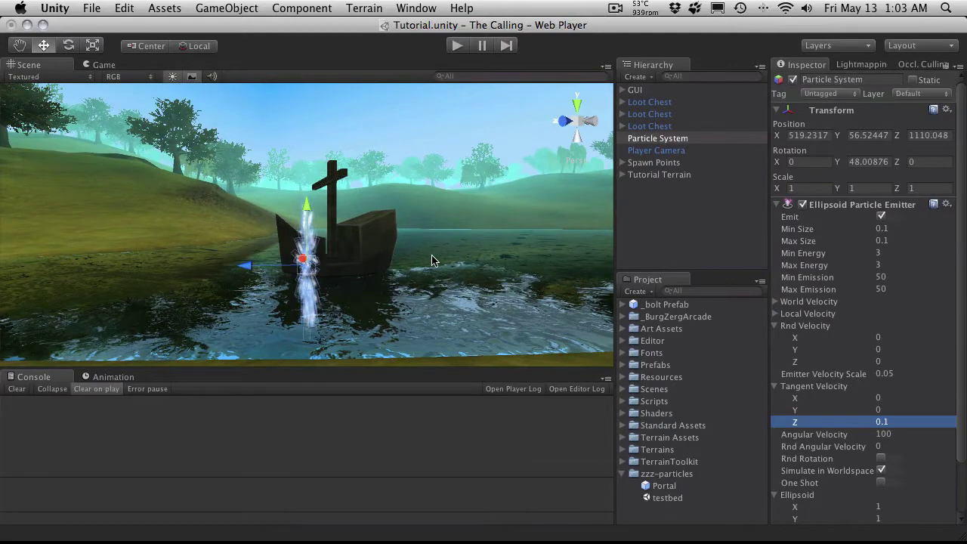
scroll(396, 261, up, 5)
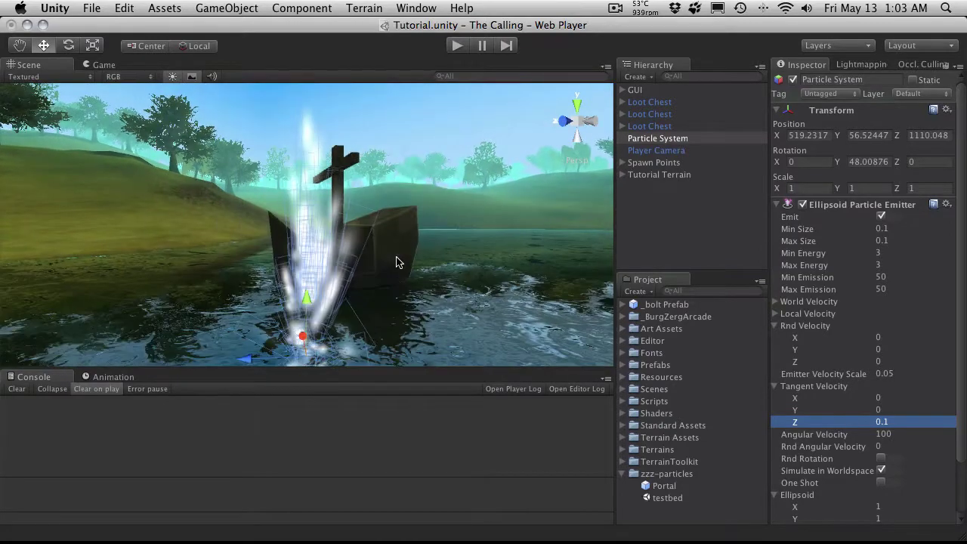
scroll(396, 261, down, 1)
alt+drag(400, 255, 349, 251)
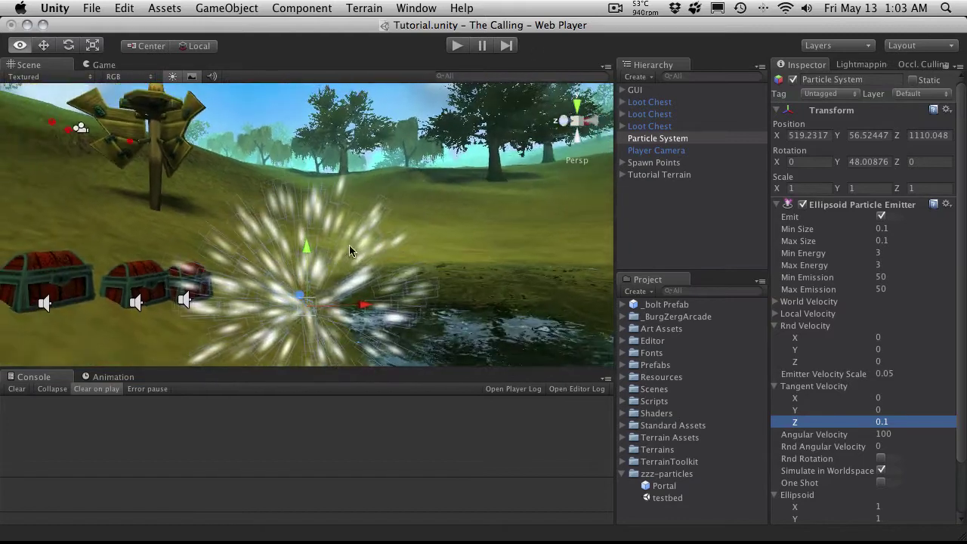
scroll(355, 250, down, 3)
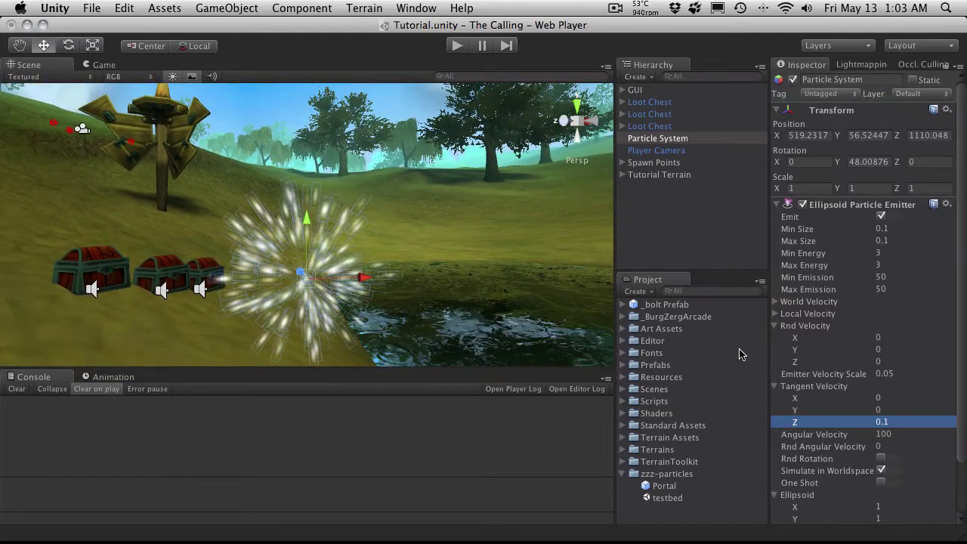
click(776, 206)
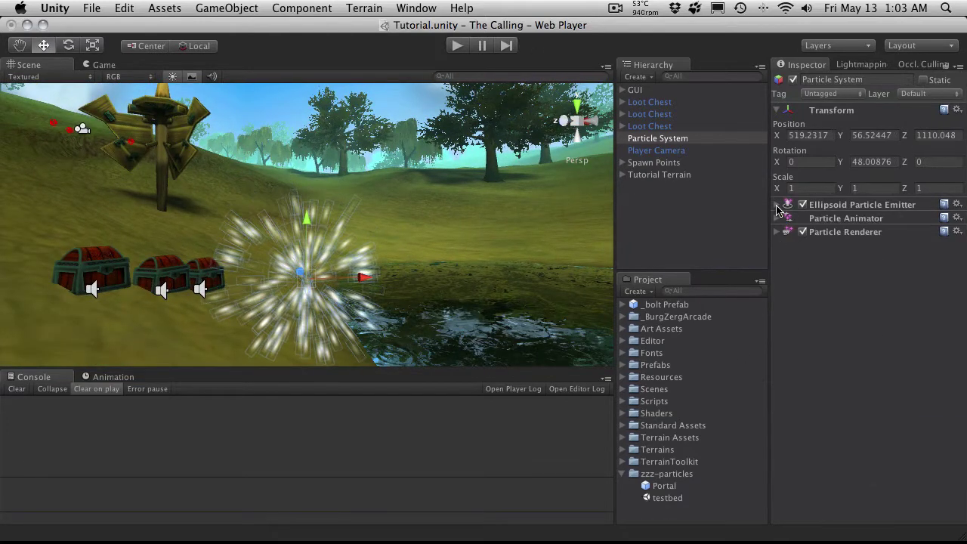
Step: Make the particles swirl by setting the Particle Animator's Local Rotation Axis Z to 1
click(776, 219)
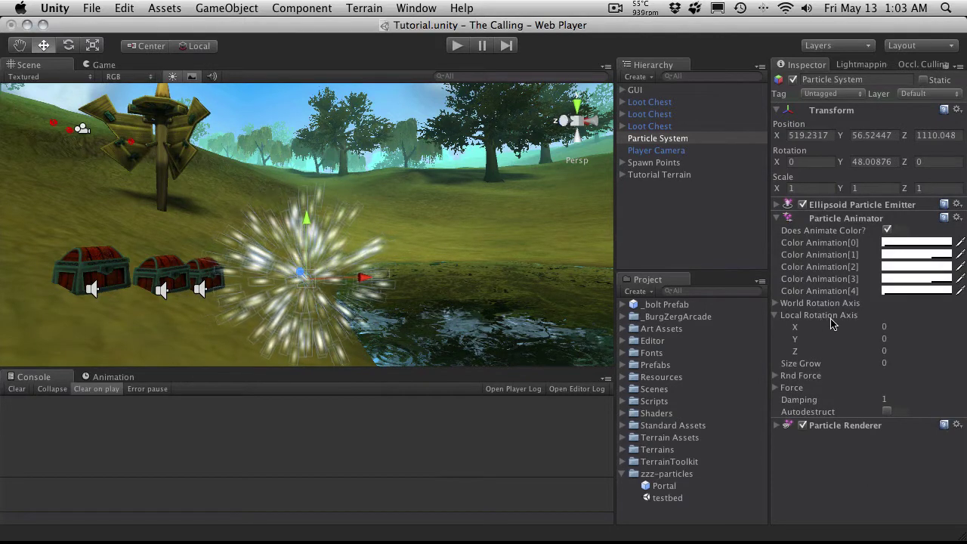
click(890, 350)
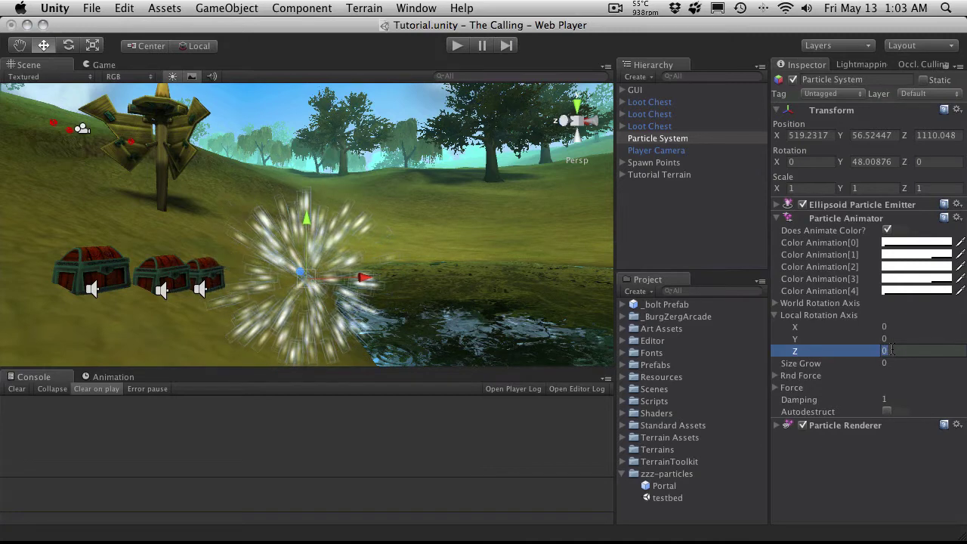
text(1)
key(Return)
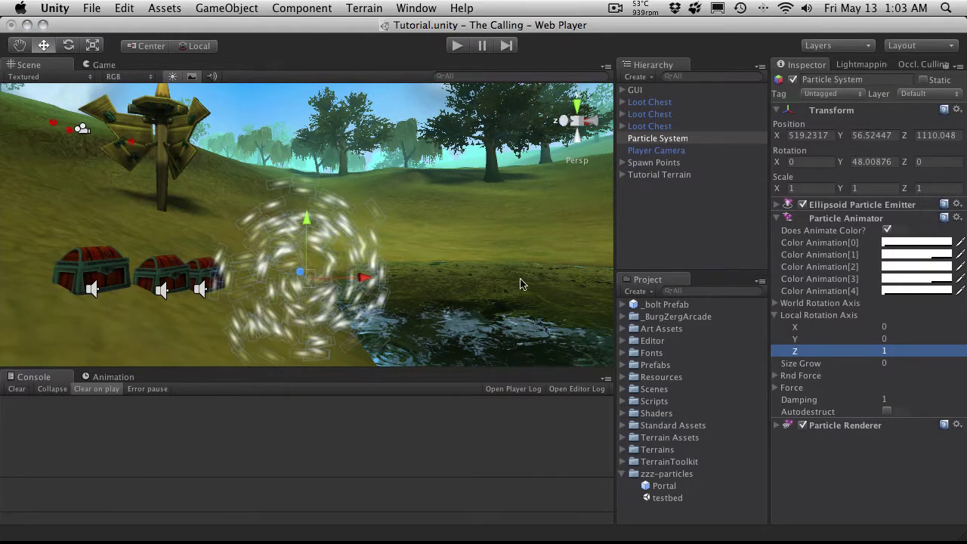
scroll(375, 246, down, 1)
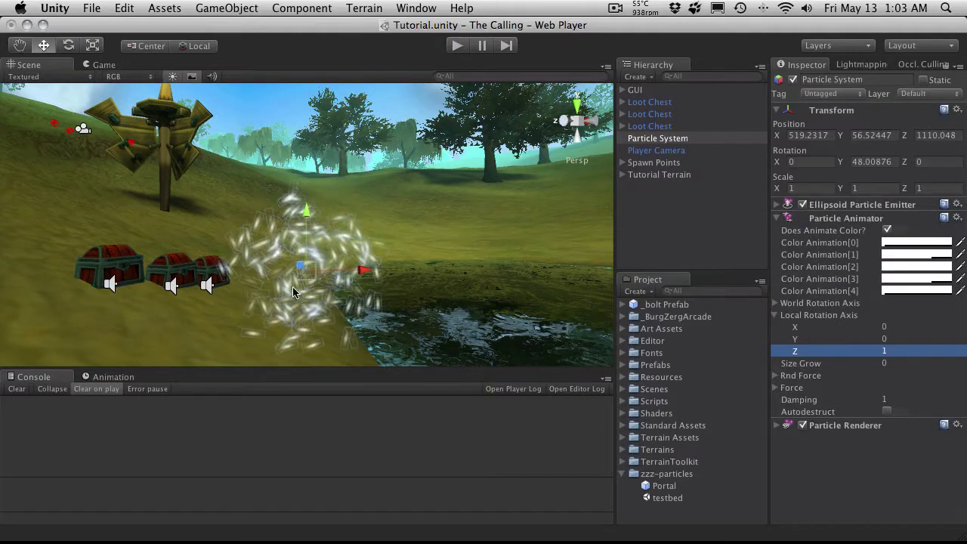
click(775, 317)
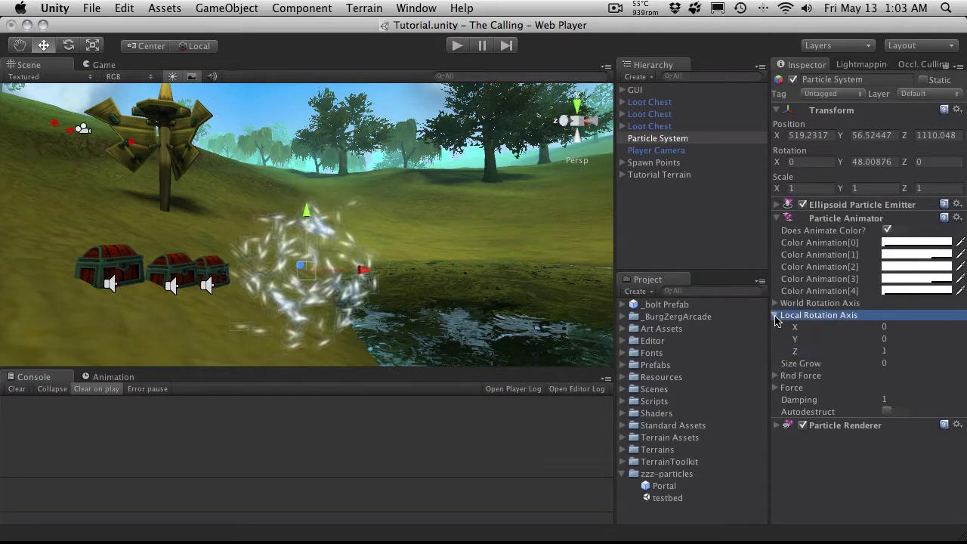
click(778, 218)
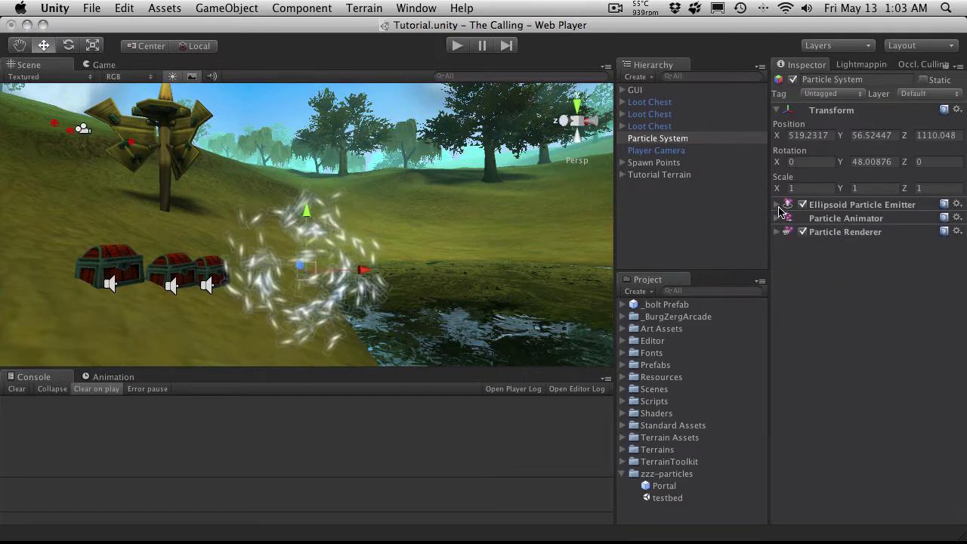
Step: Set both the Min Size and Max Size of the Ellipsoid Particle Emitter to 0.25
click(777, 205)
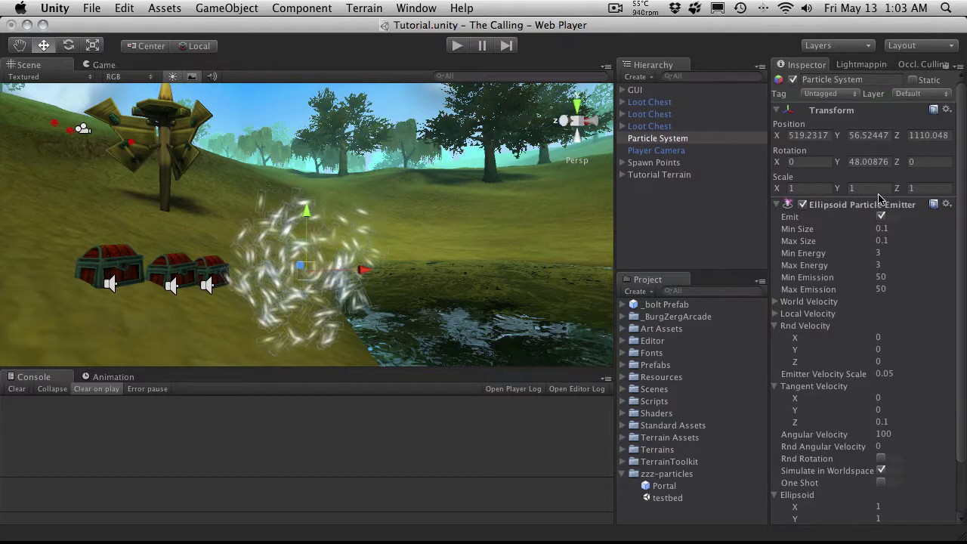
click(895, 228)
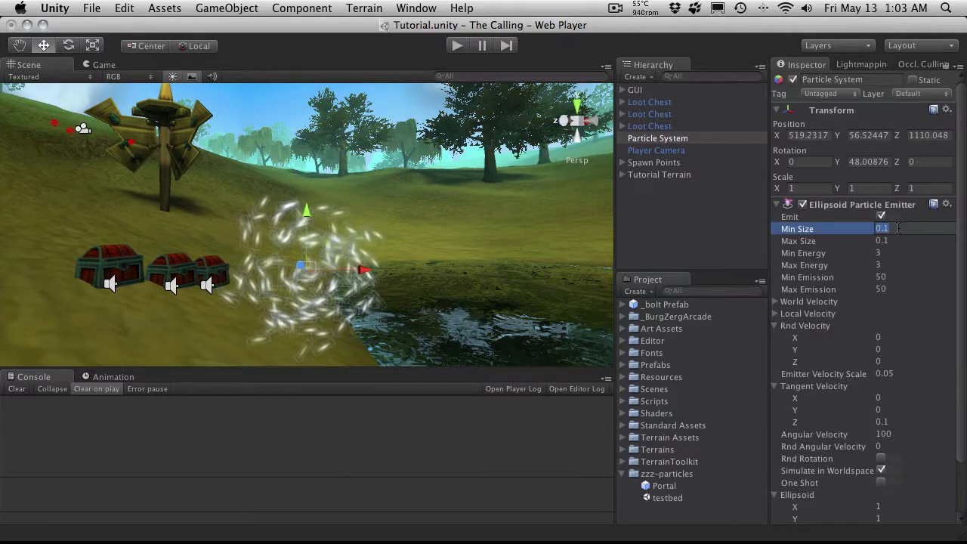
text(0.25)
key(Tab)
text(.25)
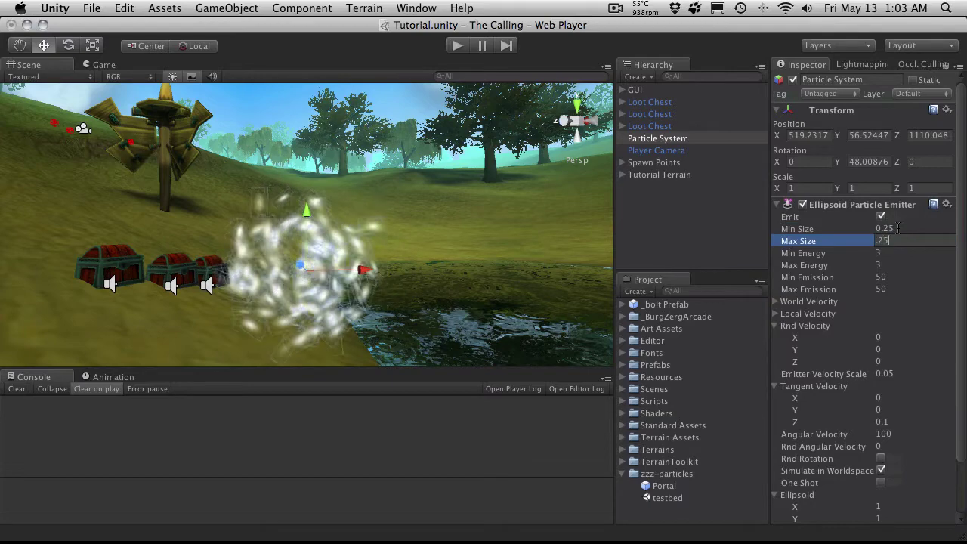
Step: Apply the emitter's Max Size of 0.25, and set the Particle Animator's Size Grow to 0.5
key(Return)
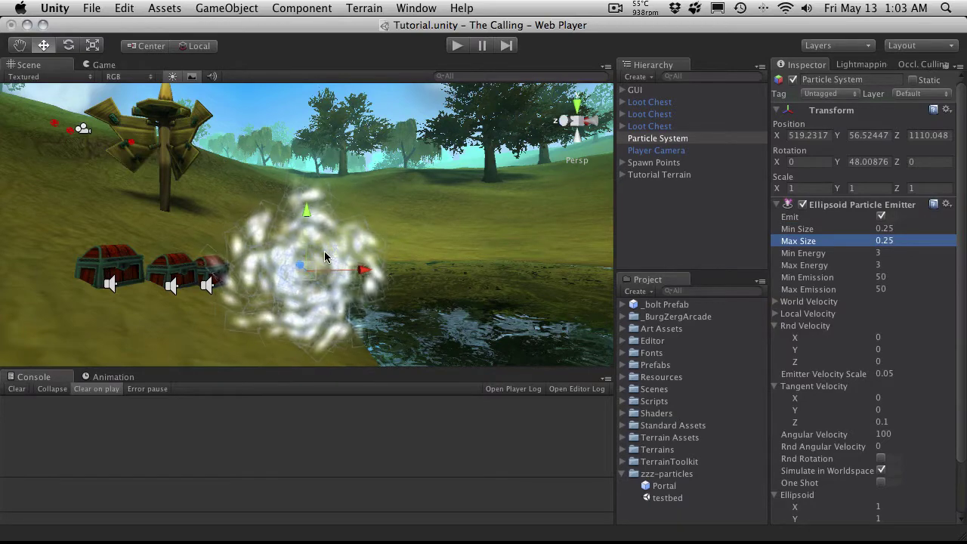
alt+drag(332, 261, 499, 268)
scroll(875, 316, down, 4)
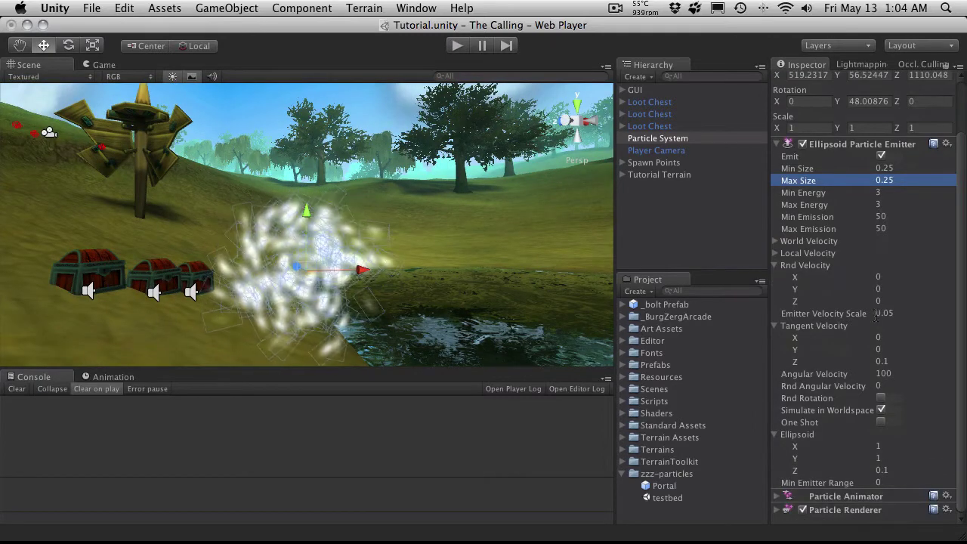
click(777, 509)
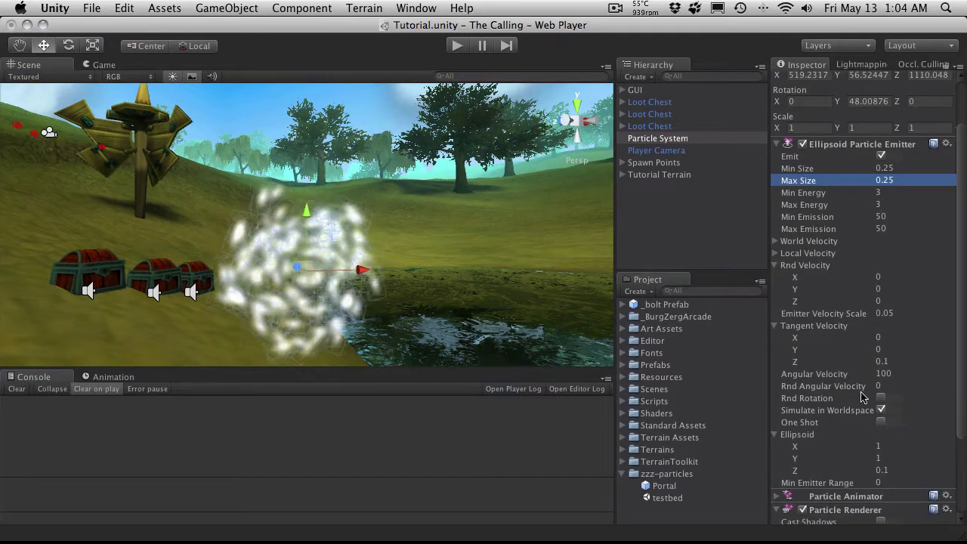
scroll(862, 397, down, 6)
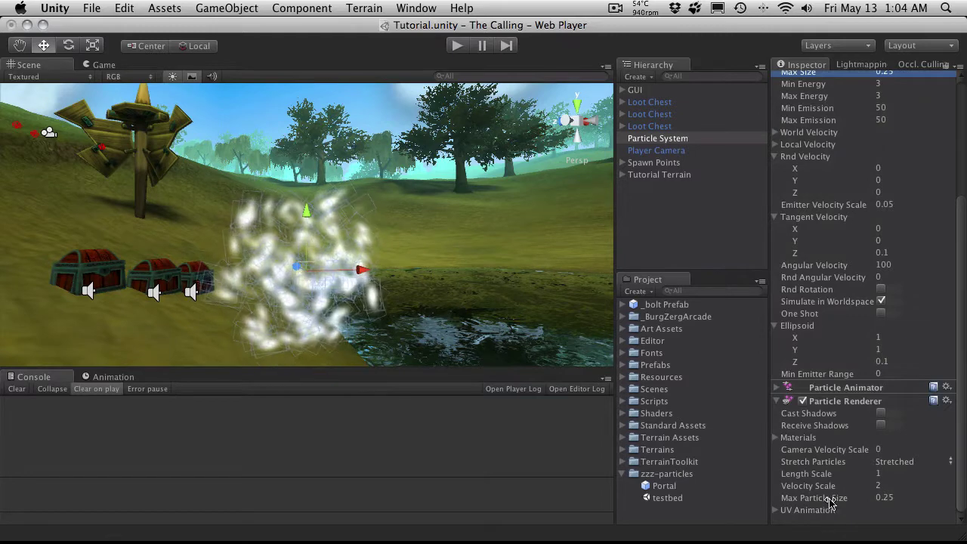
click(801, 387)
scroll(803, 385, down, 8)
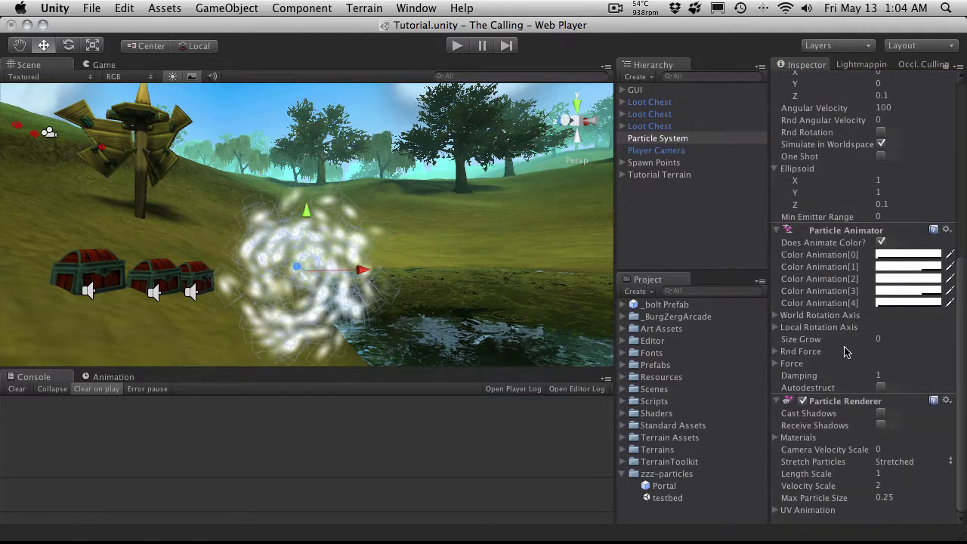
click(879, 339)
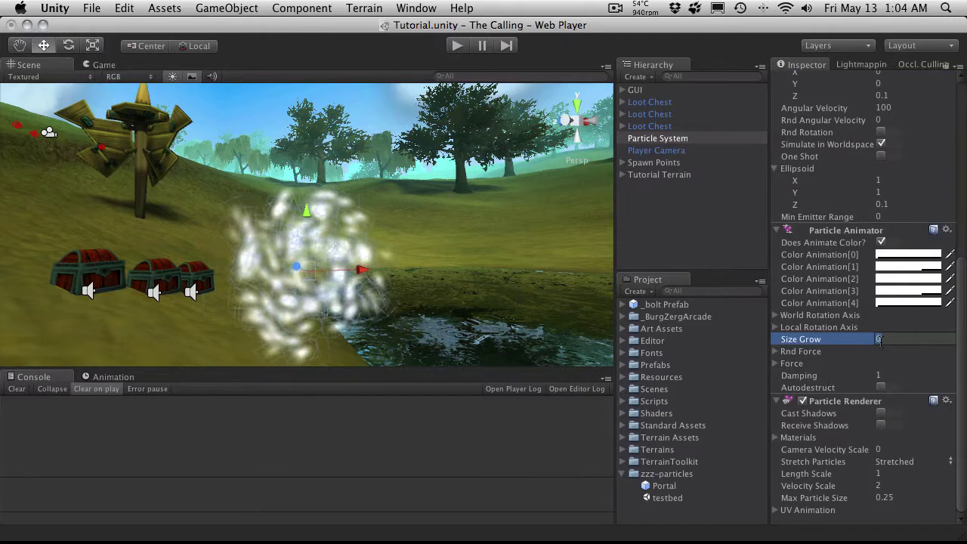
text(0.5)
key(Return)
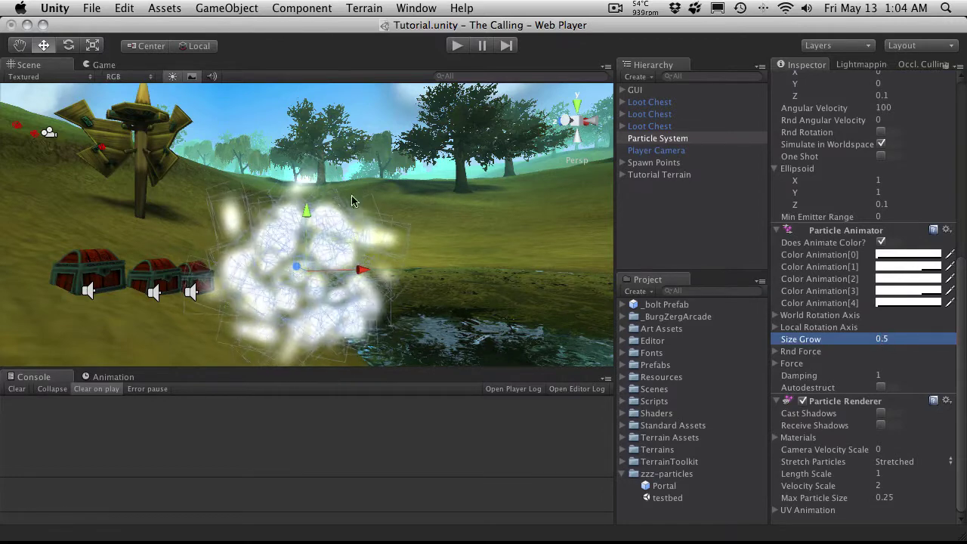
alt+drag(422, 268, 368, 233)
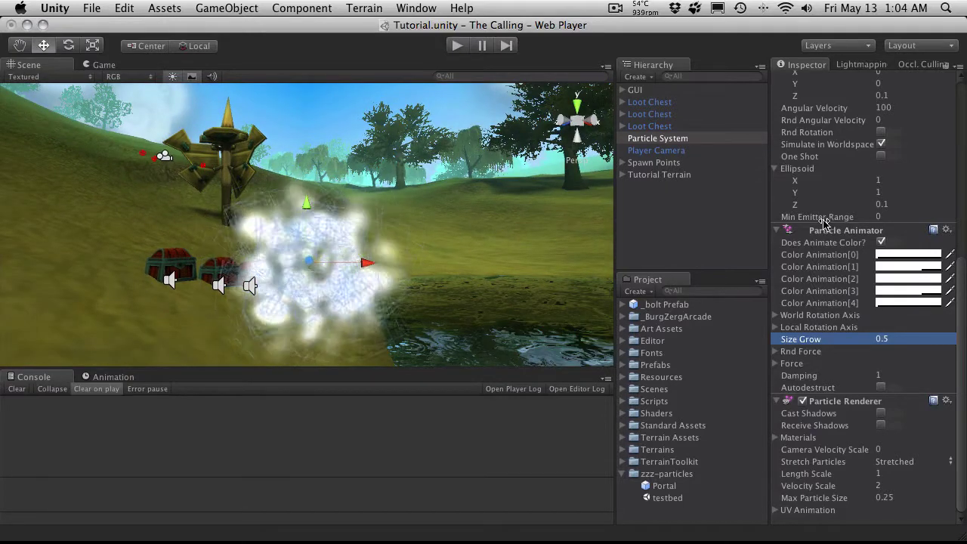
Step: Set the emitter's Min Emitter Range to 1 and check the particle ring from the side
click(892, 216)
text(1)
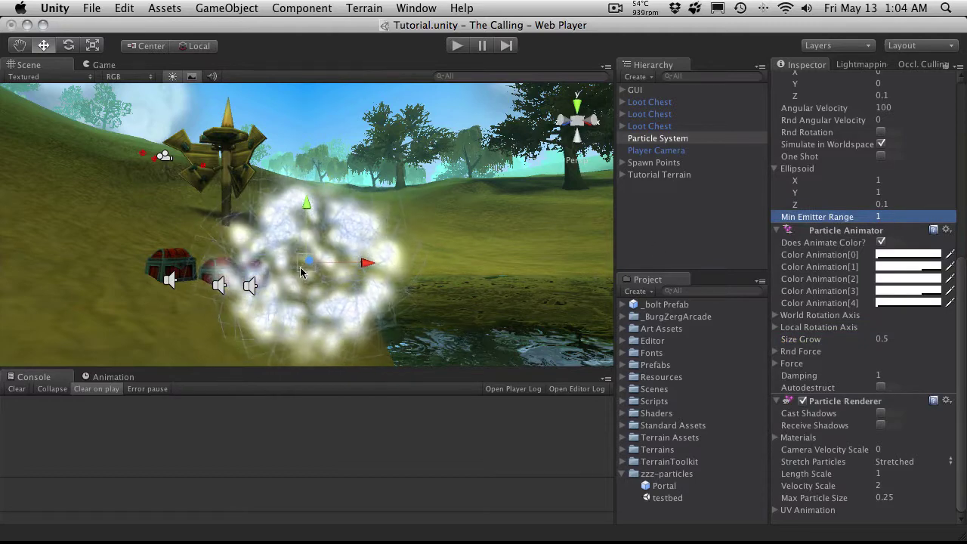
key(alt)
alt+drag(191, 278, 666, 276)
Step: Set the emitter's Min Size and Max Size to 0.5, and check the effect from several angles
scroll(918, 192, up, 10)
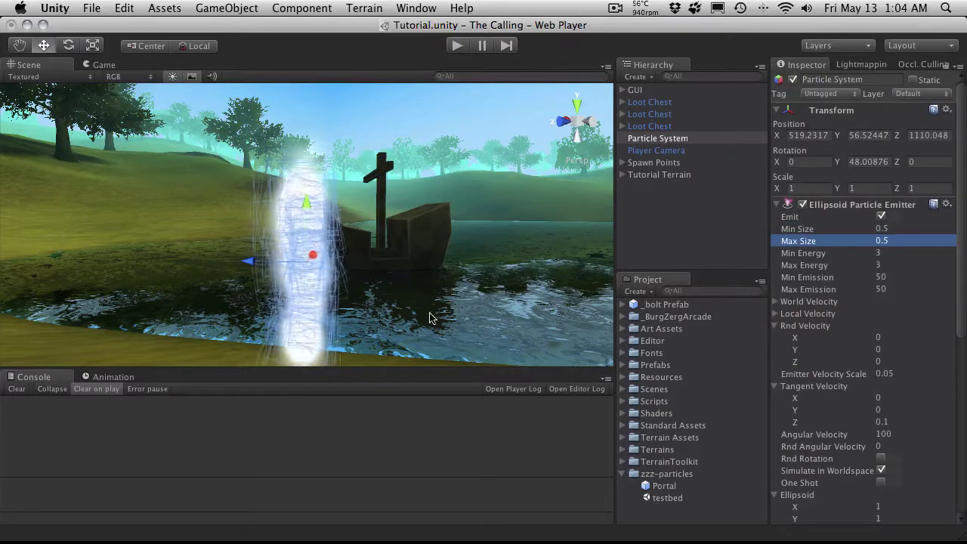
alt+drag(414, 319, 63, 267)
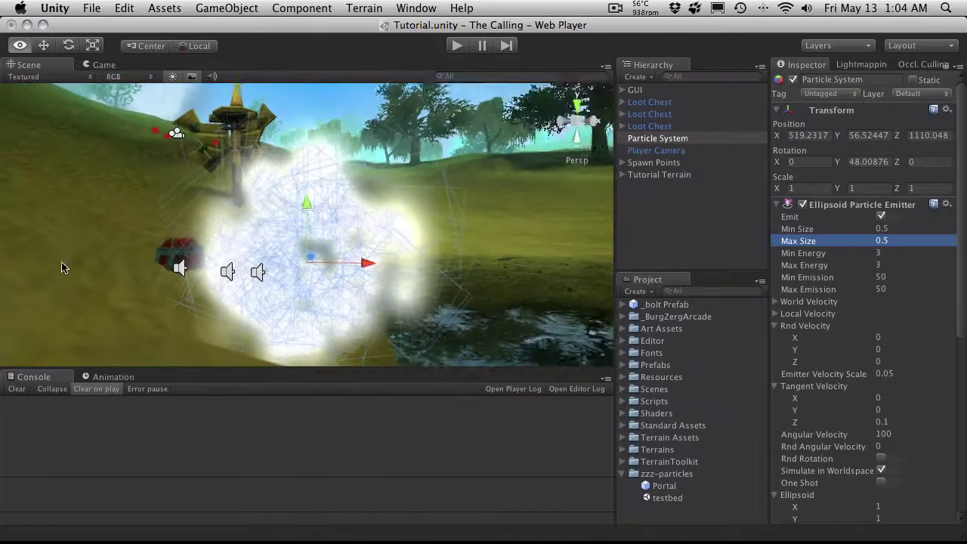
scroll(281, 266, down, 1)
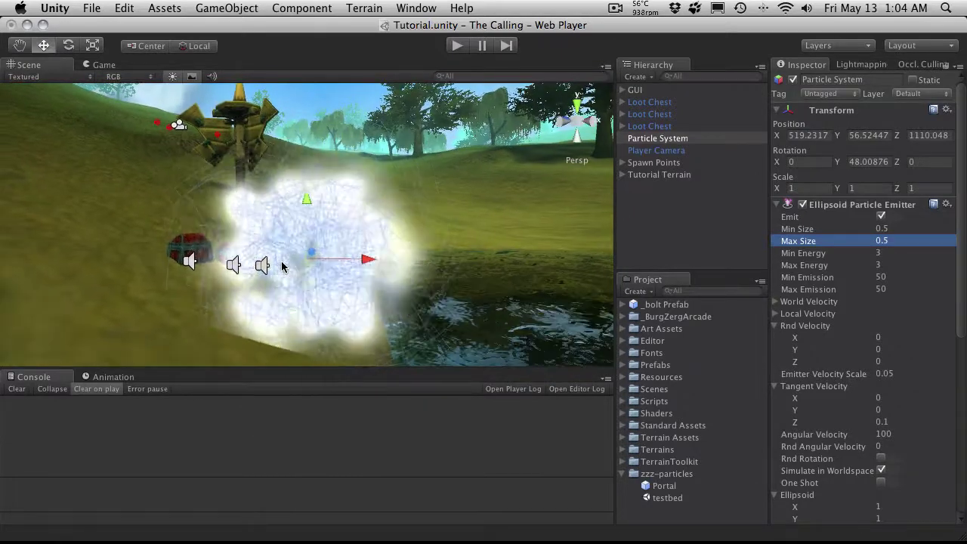
alt+drag(199, 261, 283, 268)
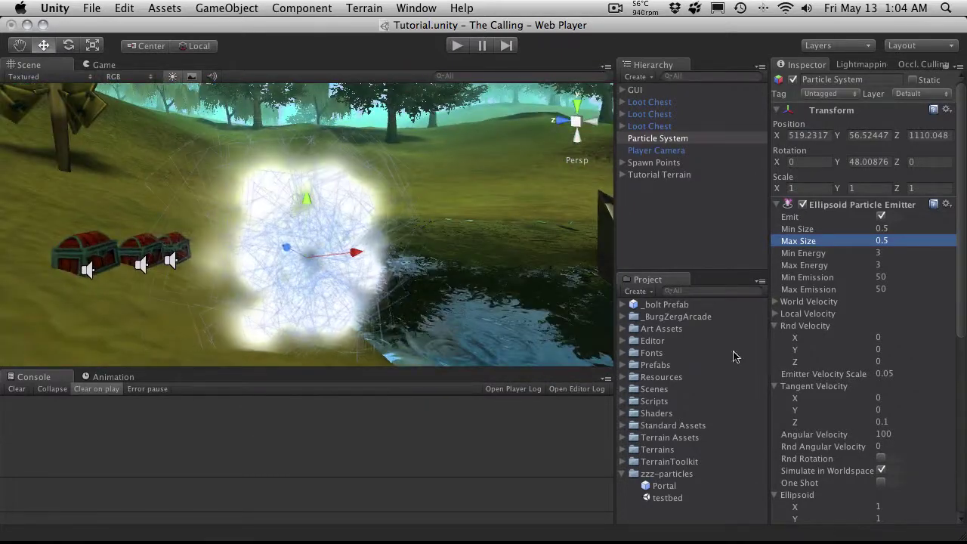
Step: Examine which material is assigned in the Particle Renderer
scroll(867, 382, down, 10)
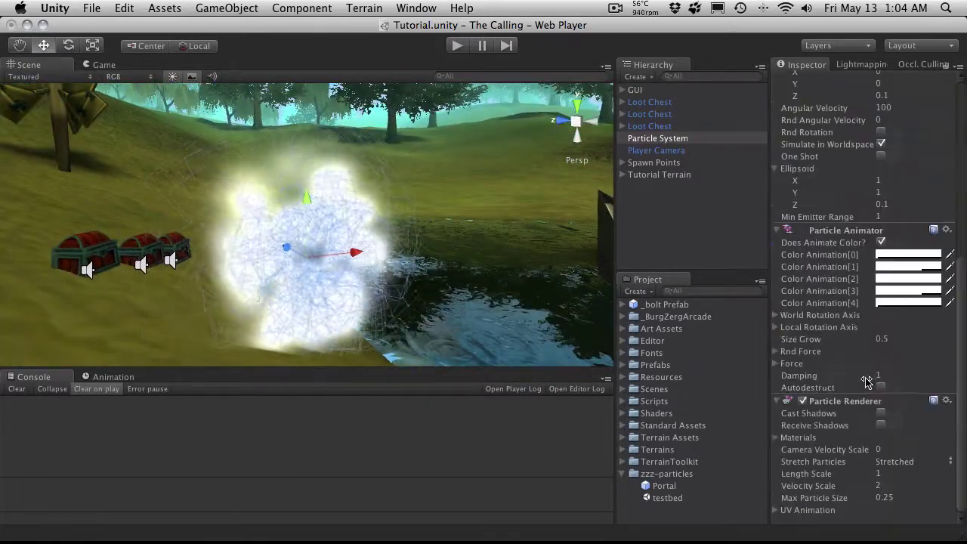
click(785, 441)
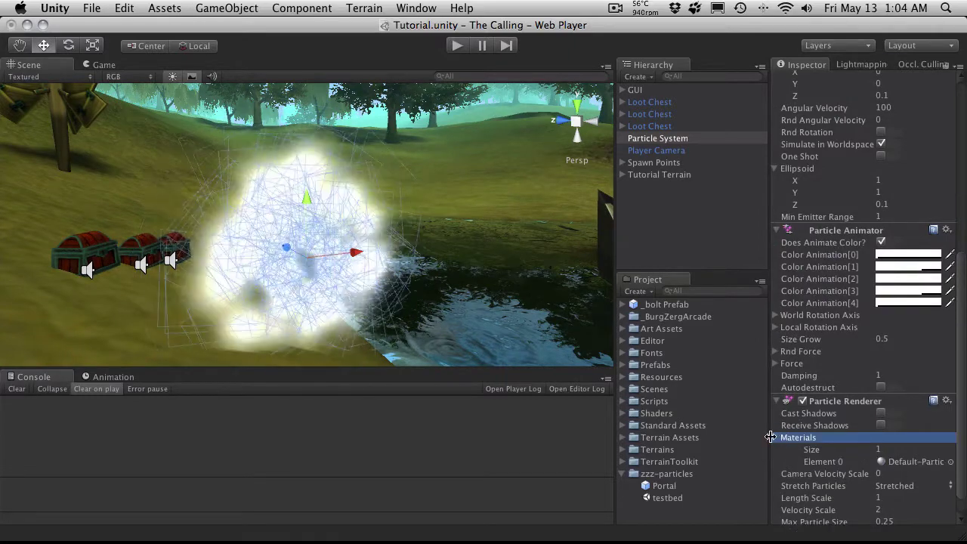
click(774, 438)
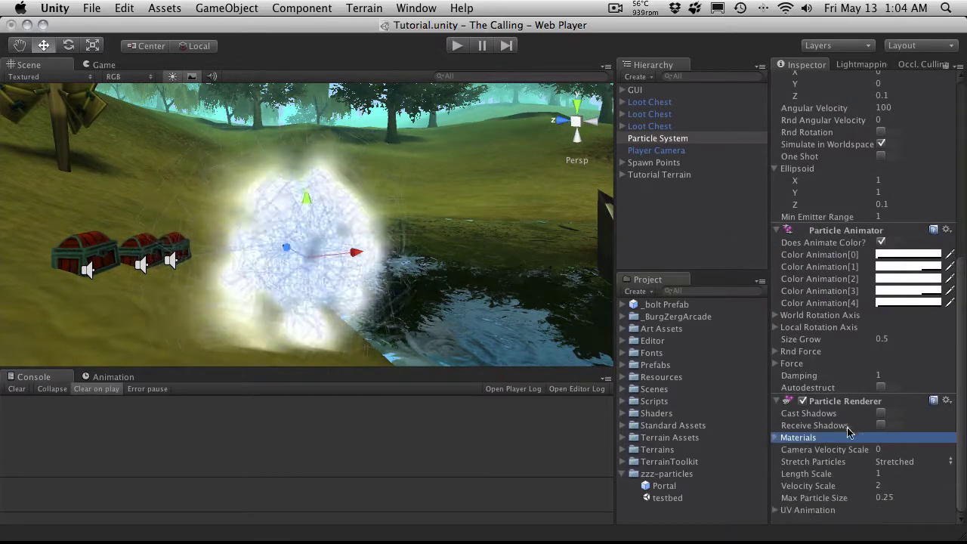
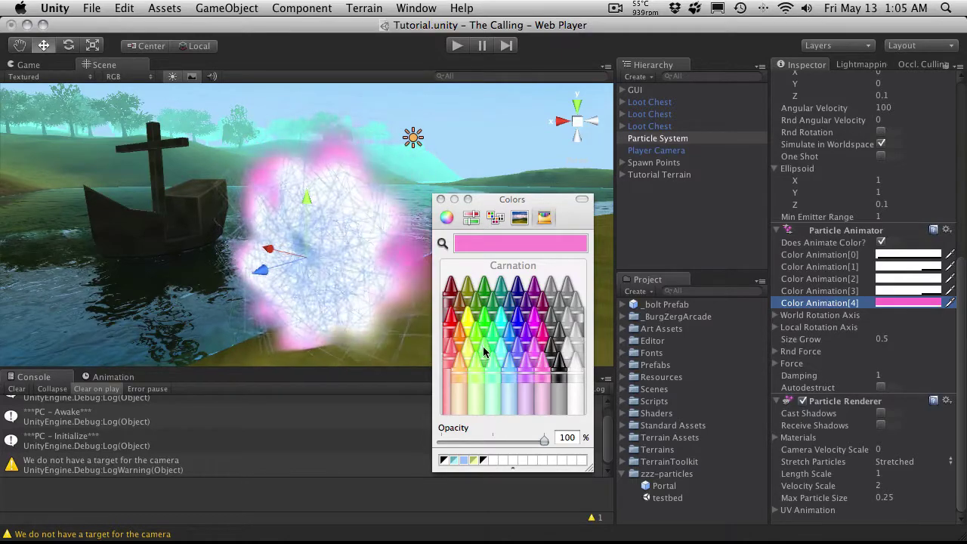
Step: Set the Particle Animator's Color Animation[4] to the Spindrift crayon color with 25% opacity
click(492, 372)
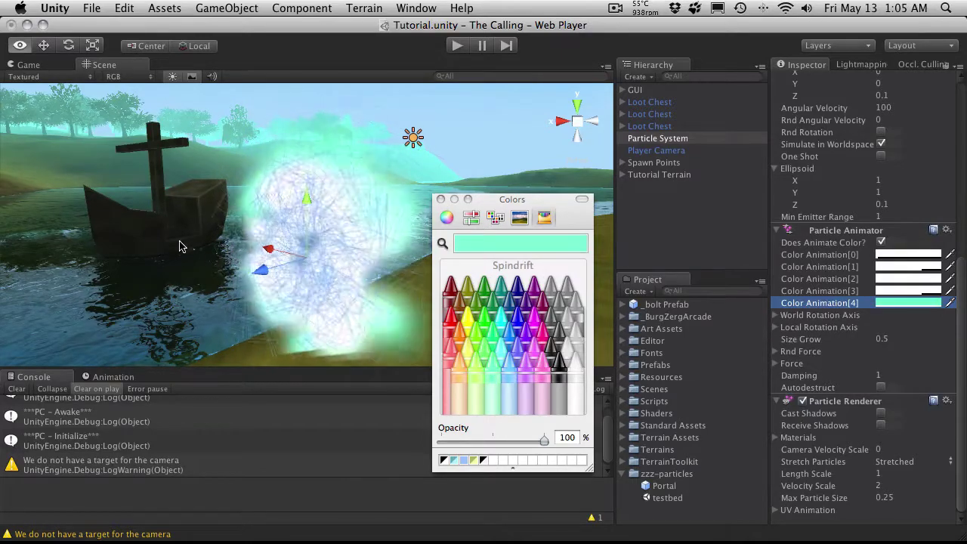
alt+drag(180, 245, 351, 241)
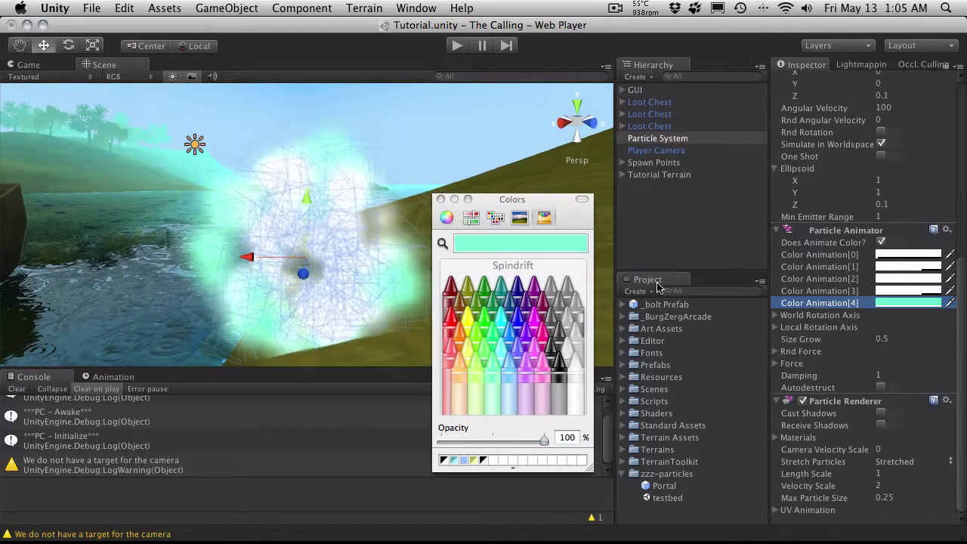
click(568, 438)
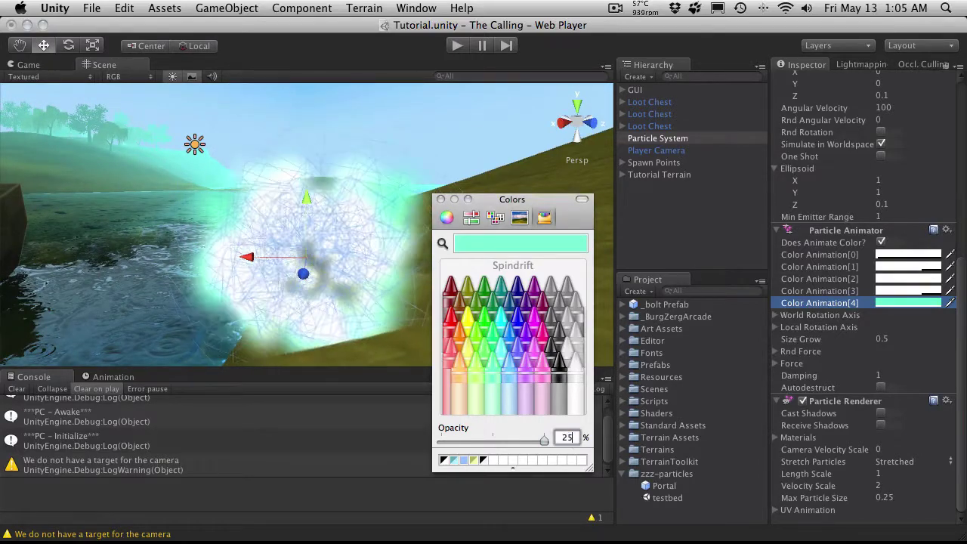
key(Return)
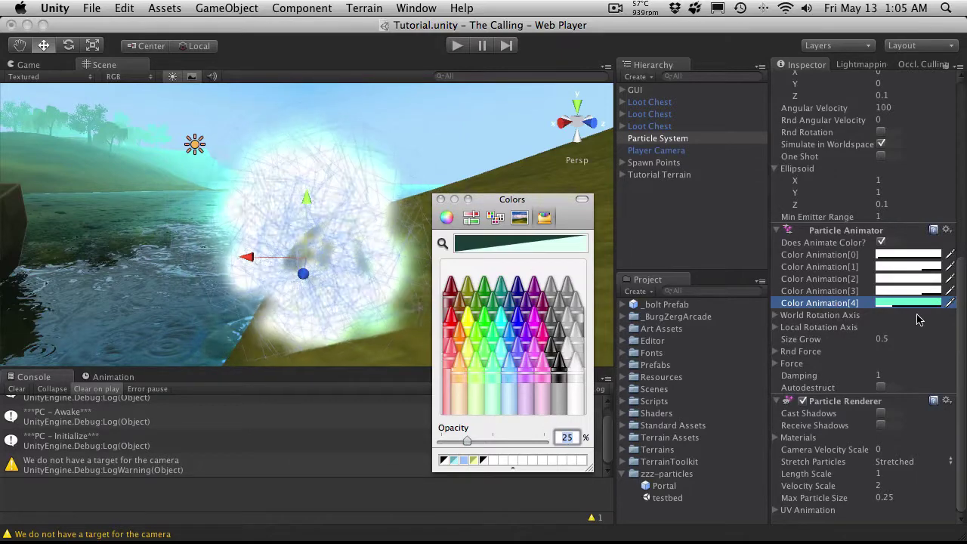
Step: Set Color Animation[0] to the Clover crayon color with 25% opacity
click(910, 254)
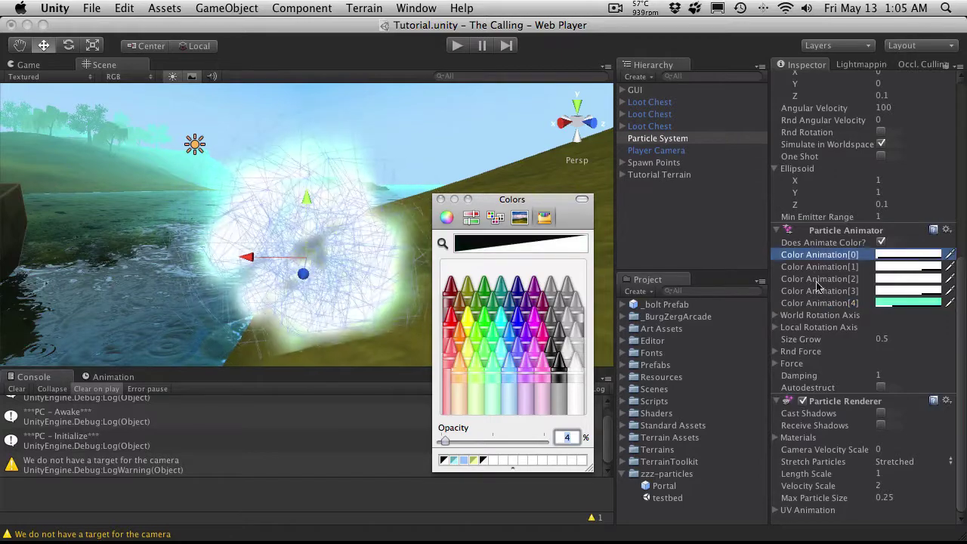
click(484, 290)
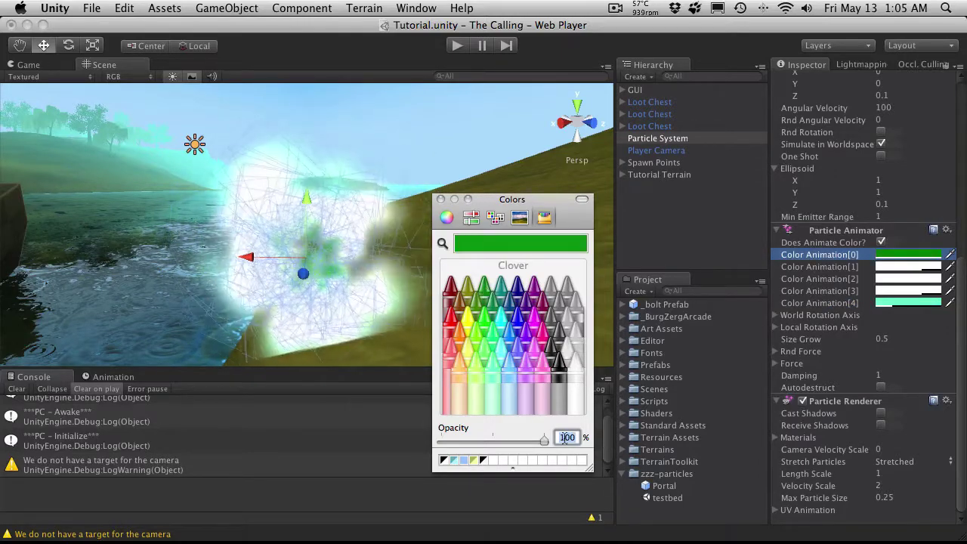
text(25)
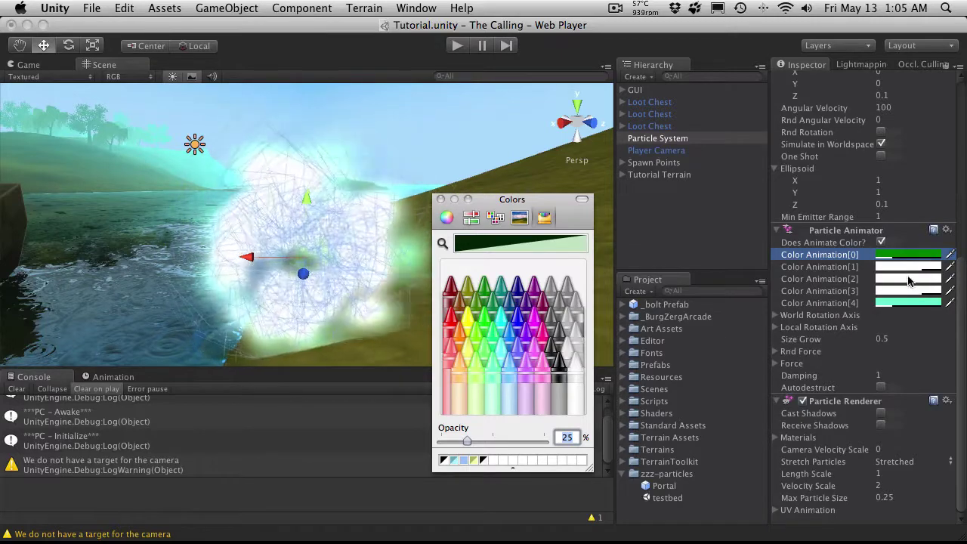
Step: Set Color Animation[2] to the Spring crayon color with 50% opacity
click(908, 279)
click(484, 320)
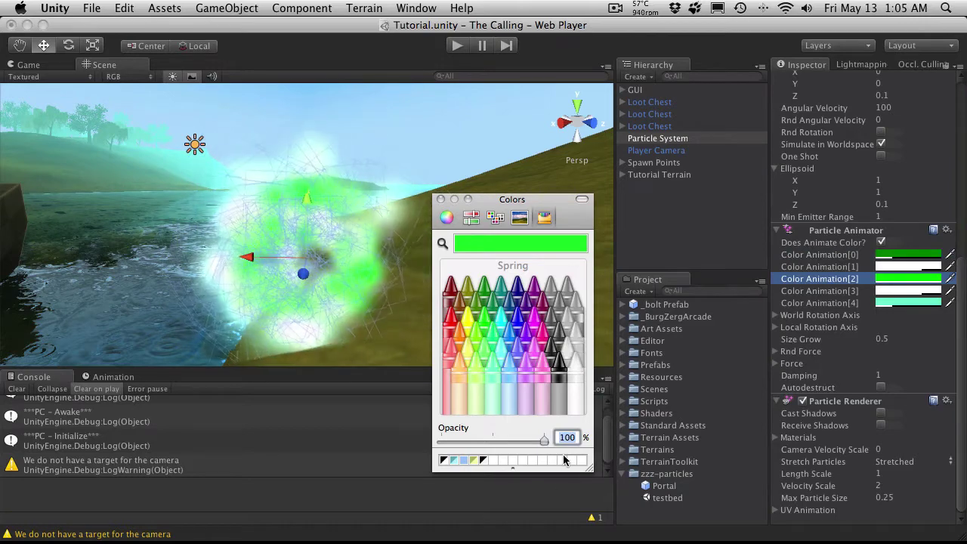
text(50)
key(Return)
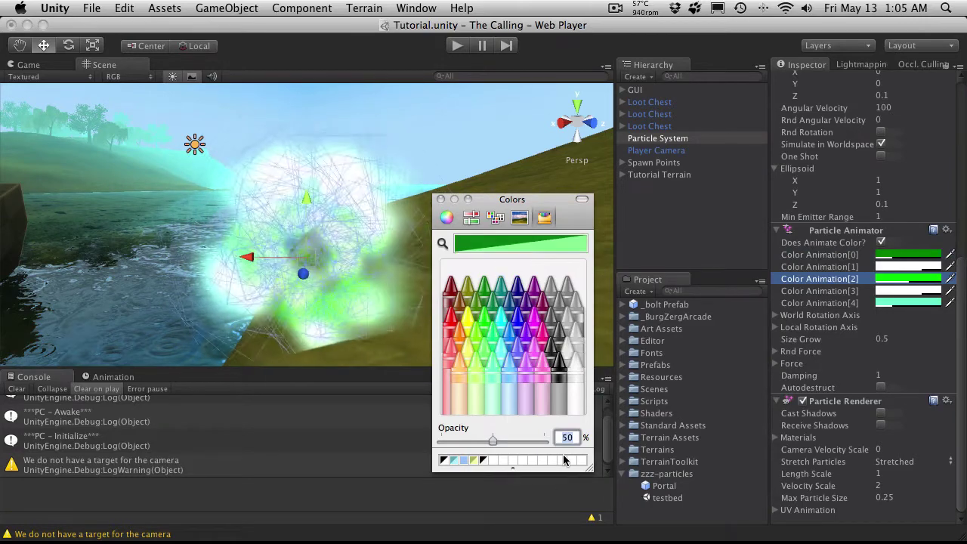
Step: Set Color Animation[3] to the Flora crayon color with 50% opacity
click(907, 292)
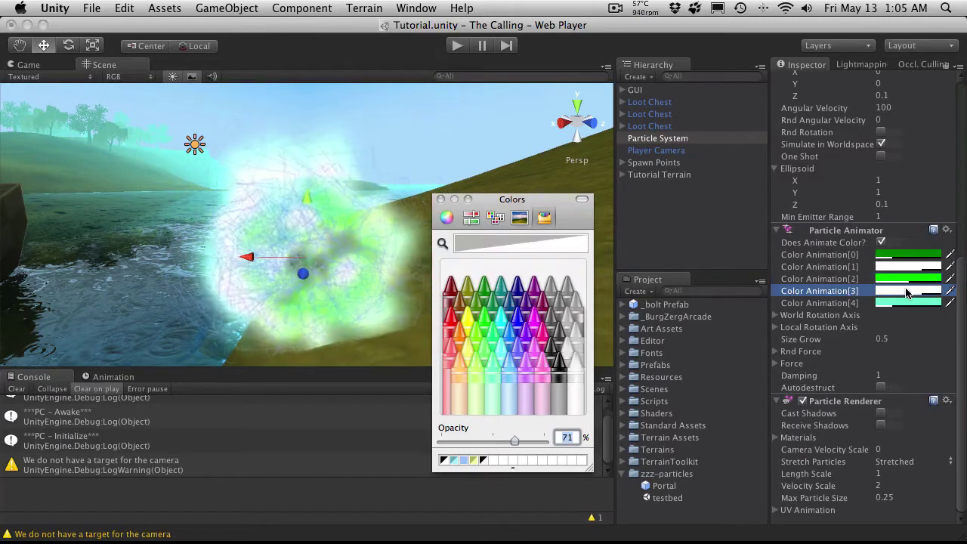
click(481, 343)
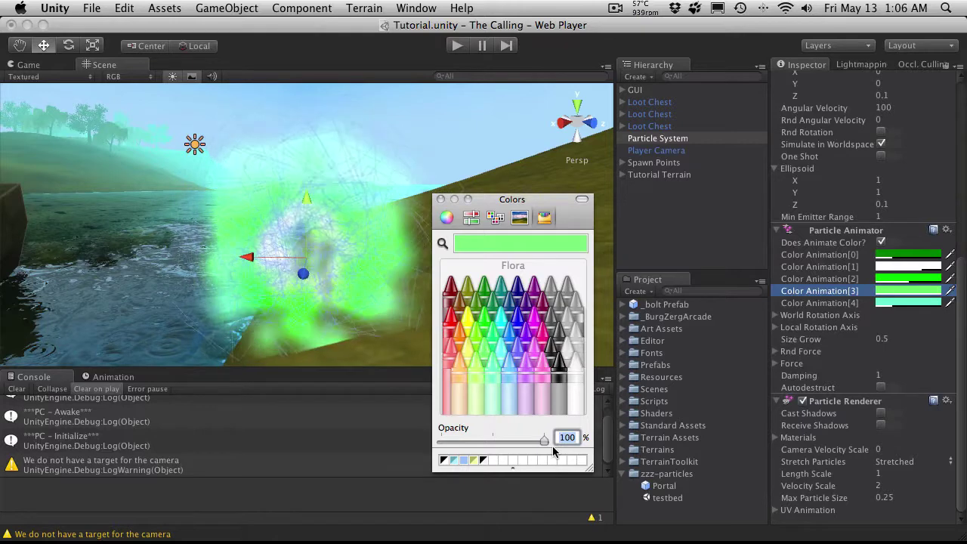
text(50)
key(Return)
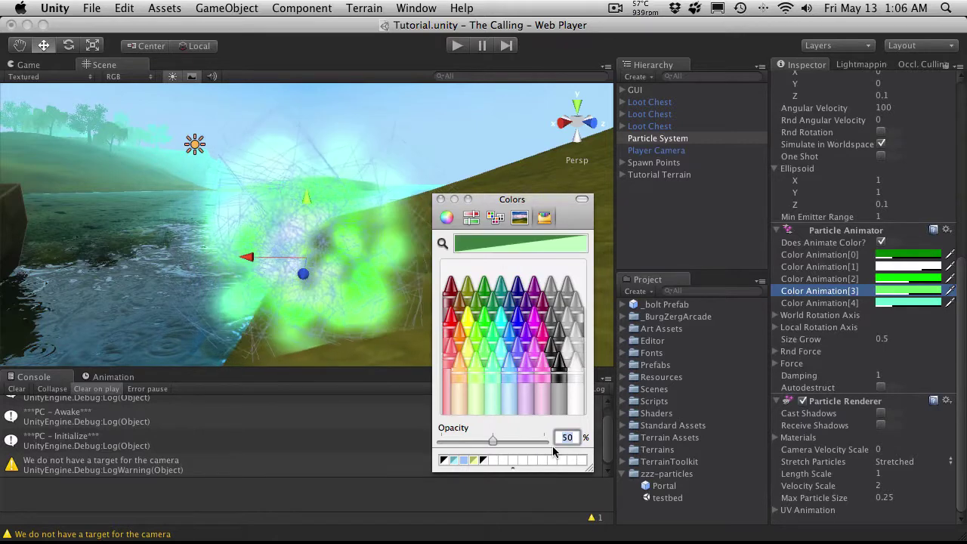
Step: Set the Particle Animator's Color Animation[1] to the Fern crayon color with 50% opacity
click(914, 267)
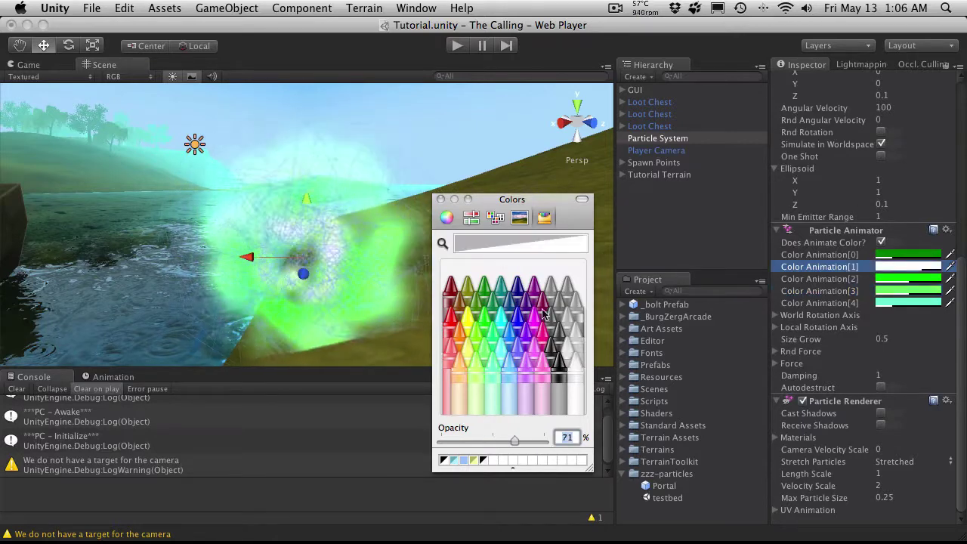
click(476, 305)
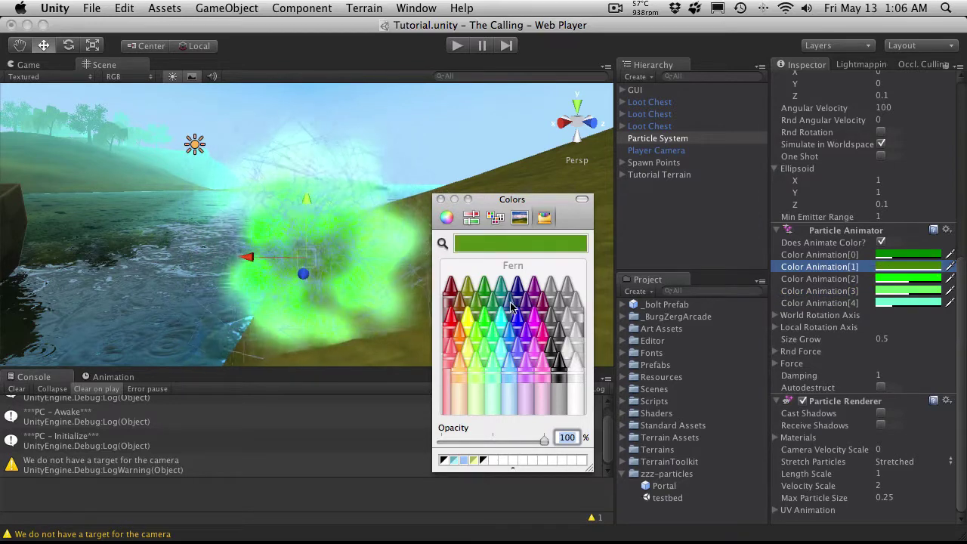
click(496, 306)
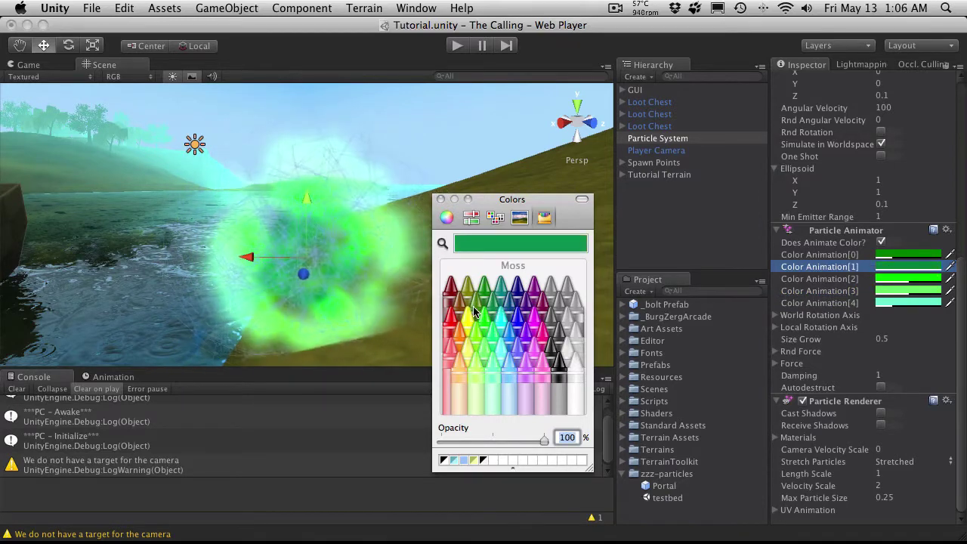
click(479, 310)
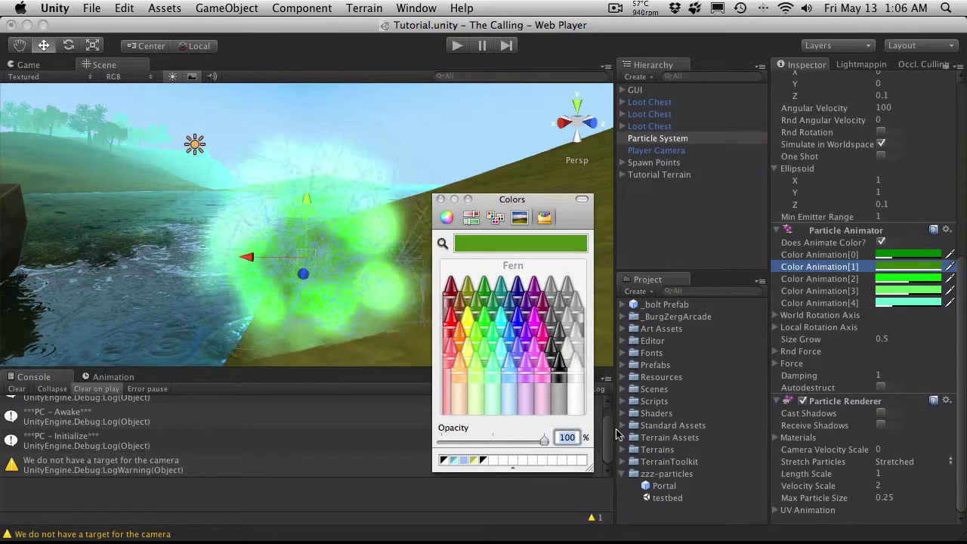
text(50)
key(Return)
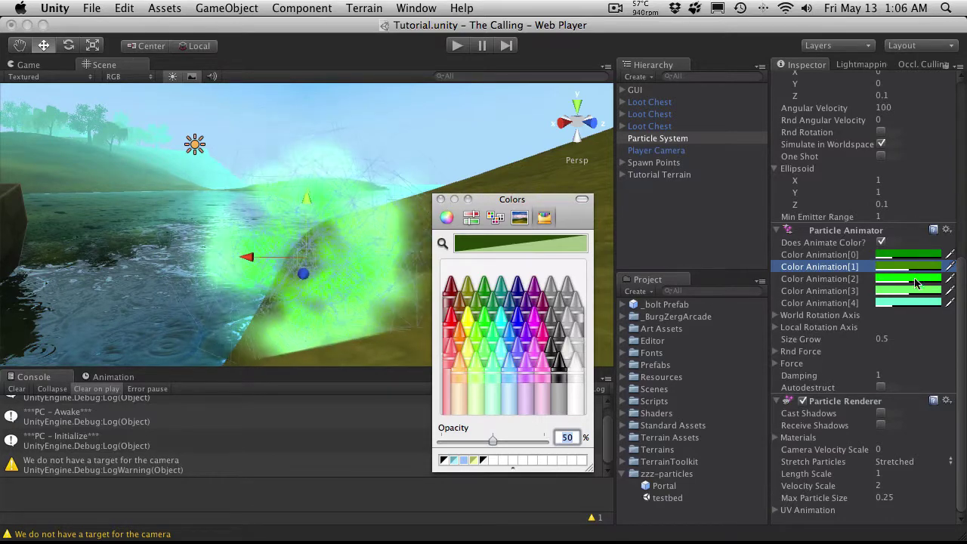
Step: Set Color Animation[1] to the Mocha crayon color with 25% opacity, and set Color Animation[2]'s opacity to 25%
click(460, 307)
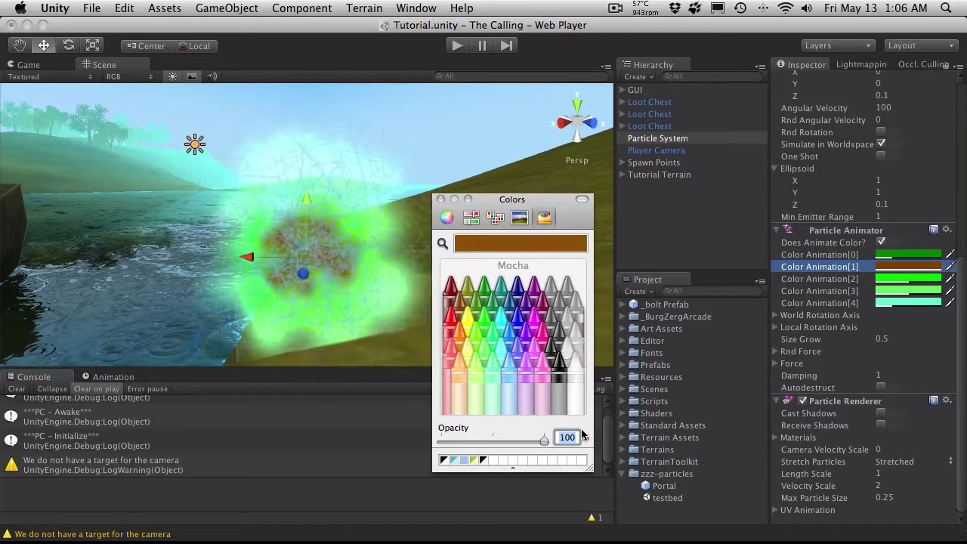
text(25)
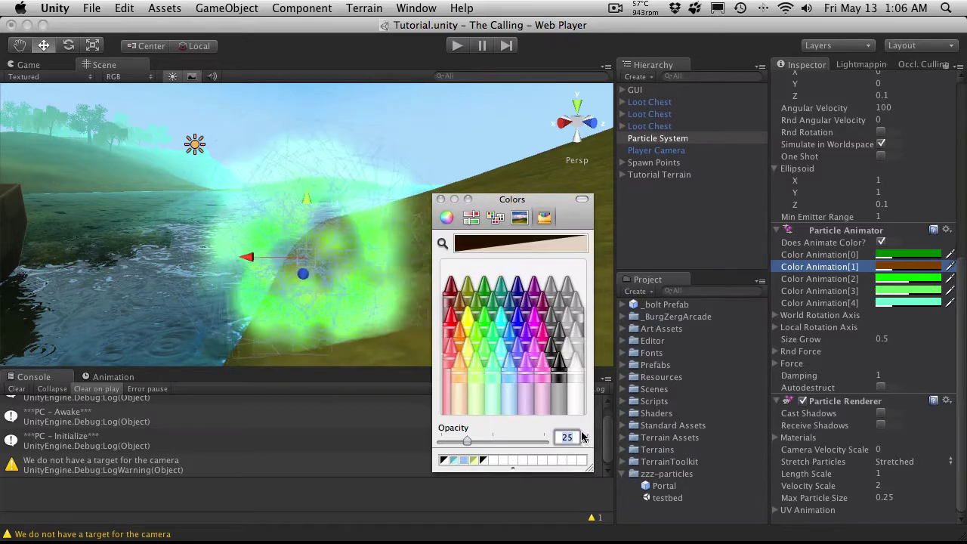
click(929, 280)
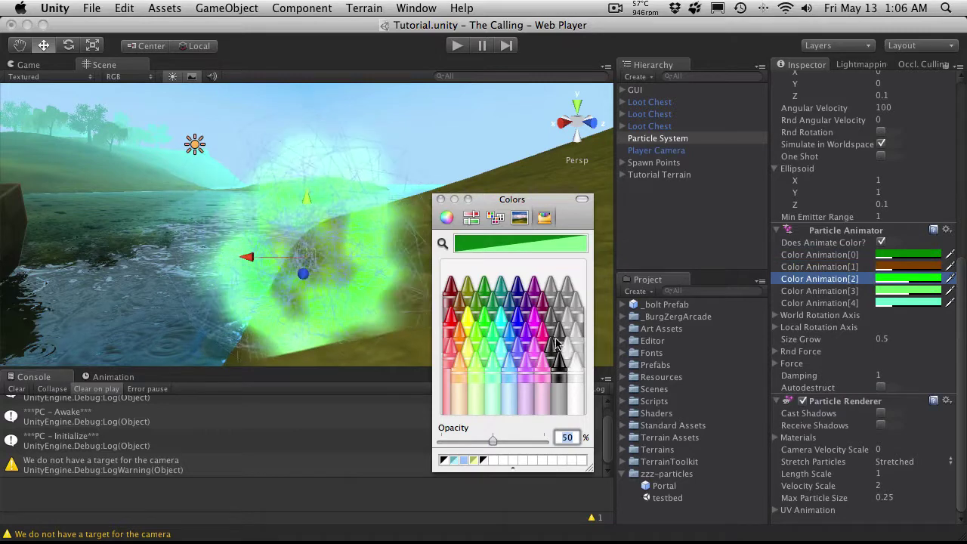
text(25)
key(Return)
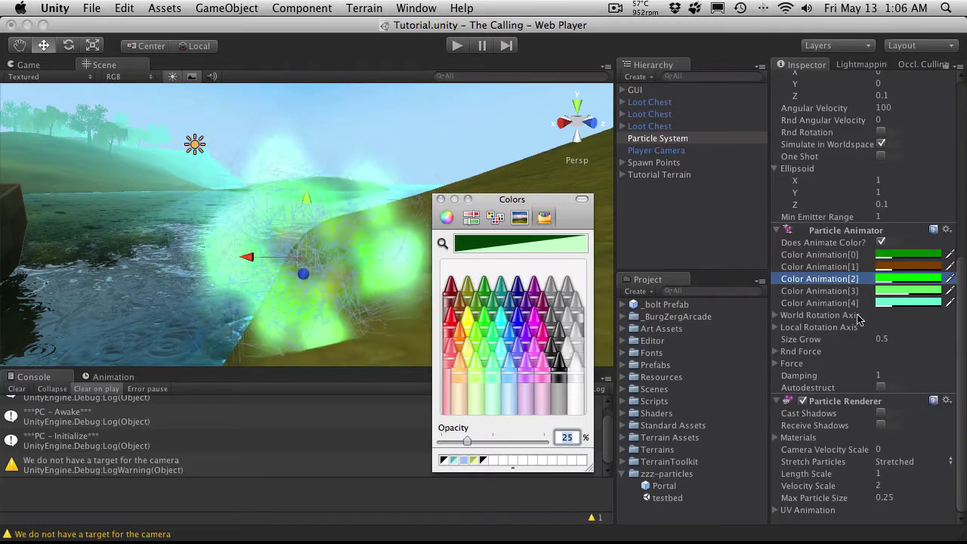
Step: Set Color Animation[3] to the Carnation crayon color with 25% opacity and close the color picker
click(898, 292)
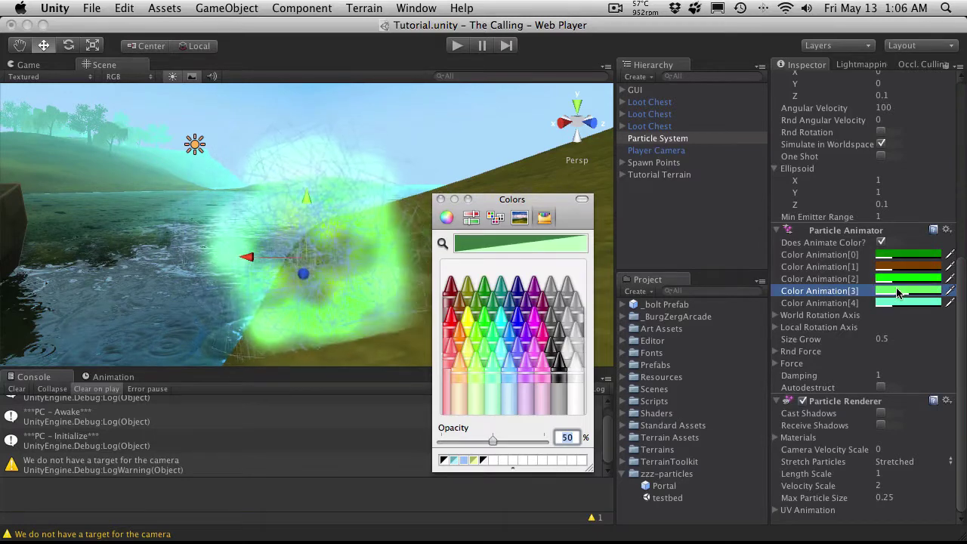
click(541, 369)
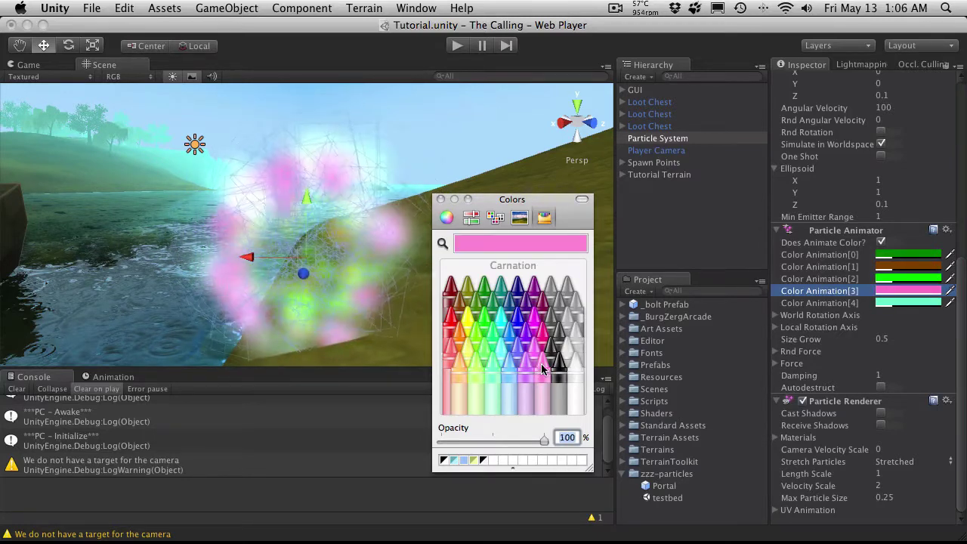
text(2)
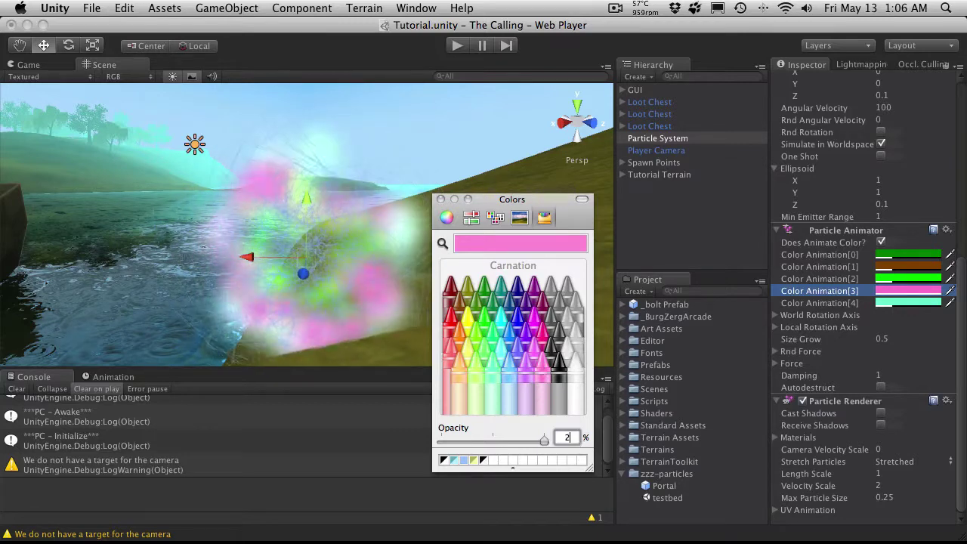
text(5)
key(Return)
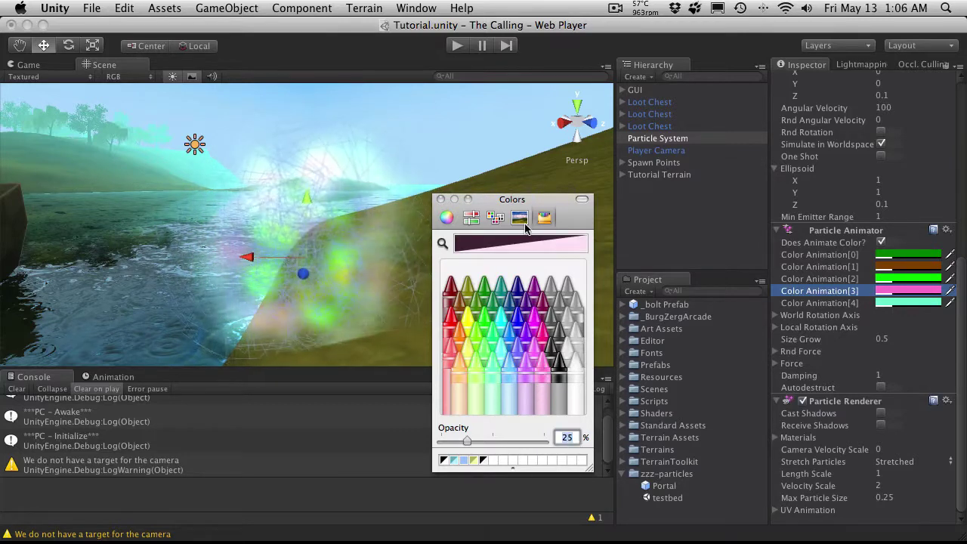
click(443, 199)
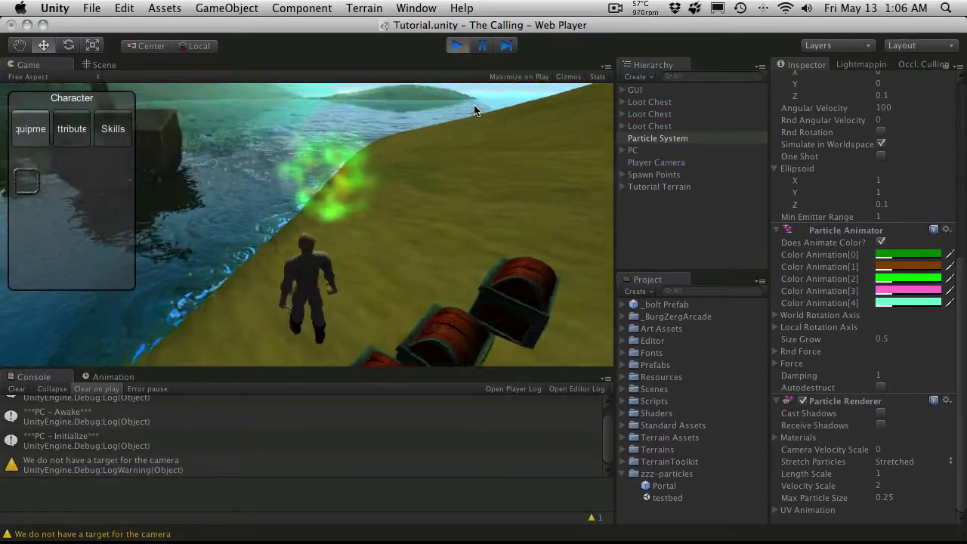
Step: Play-test the scene by running the character toward the particle effect to check its new colors, and stop the game
key(w)
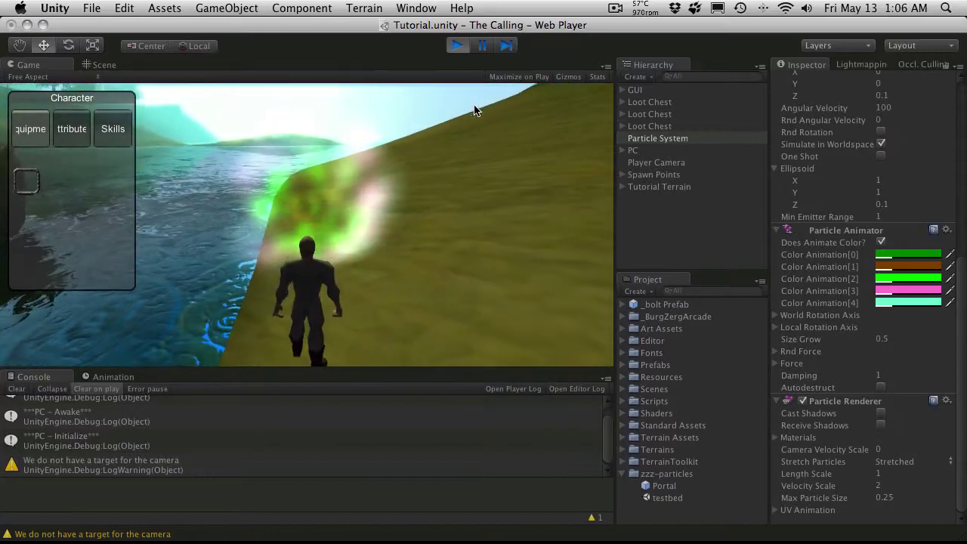
key(w)
key(a)
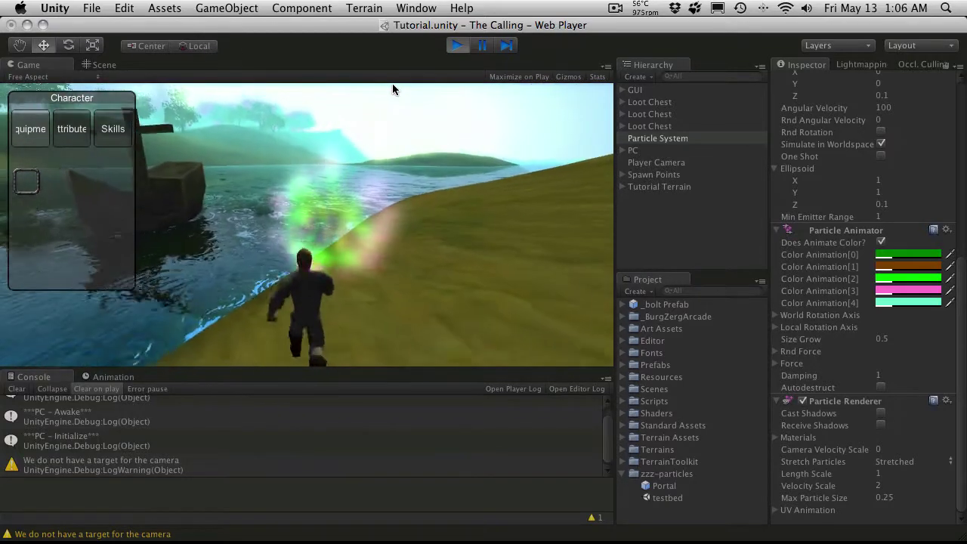
key(w)
key(d)
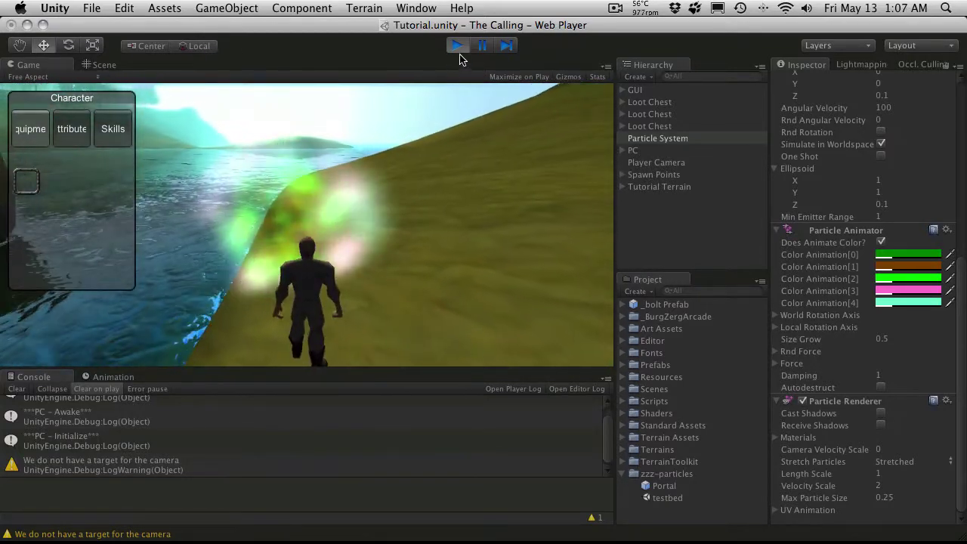
click(456, 46)
Step: Set both the Min Energy and Max Energy of the Ellipsoid Particle Emitter to 5
scroll(910, 231, up, 5)
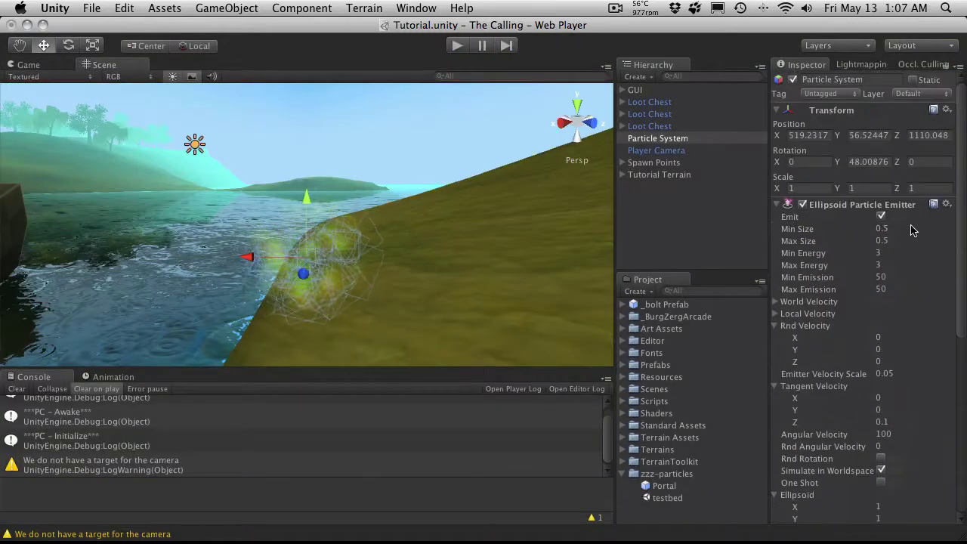
click(895, 253)
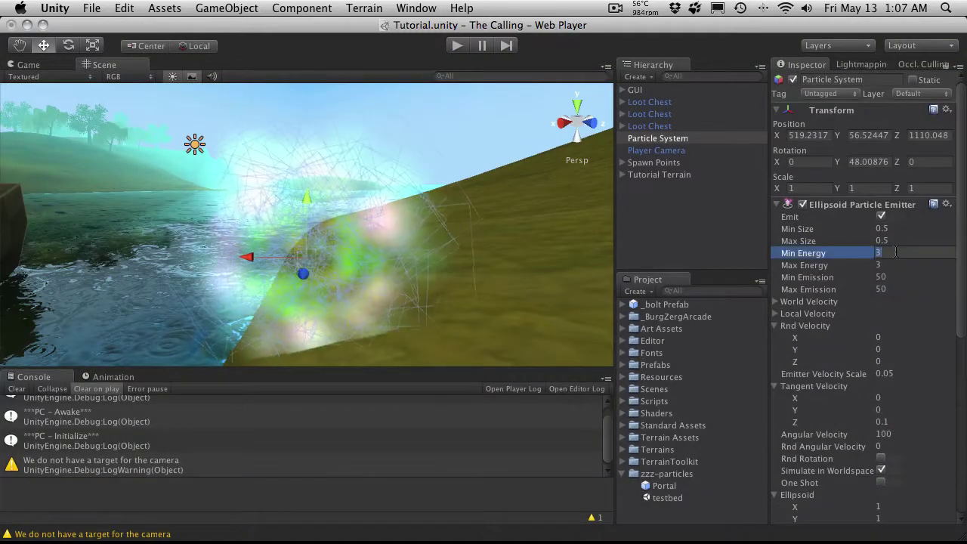
text(5)
key(Tab)
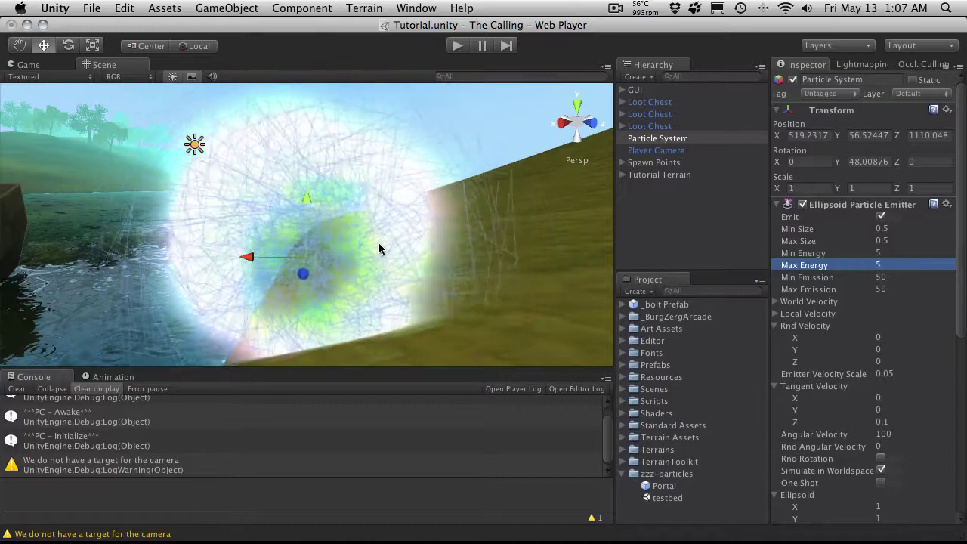
Step: Set the Particle Renderer's Velocity Scale to 1 and its Length Scale to 0.5
scroll(850, 434, down, 10)
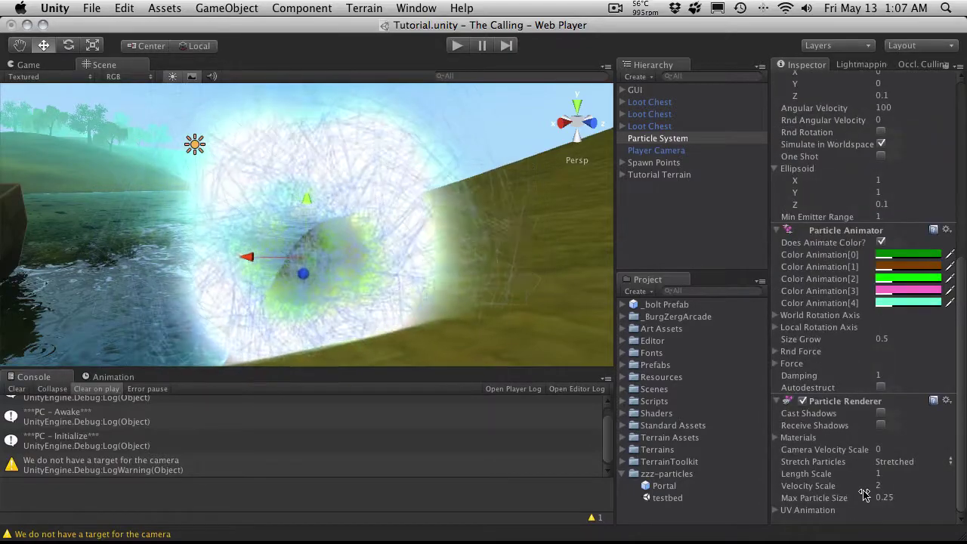
click(888, 486)
text(1)
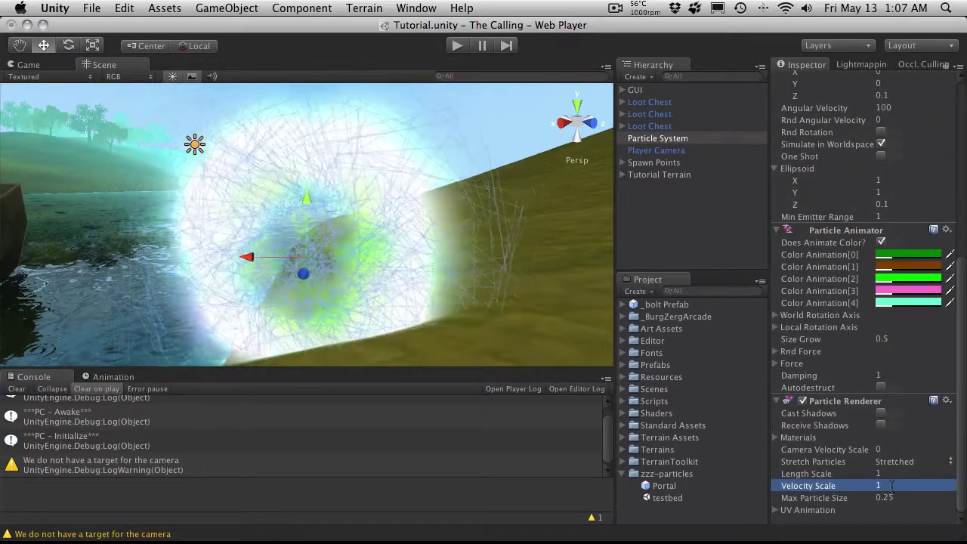
key(shift+Tab)
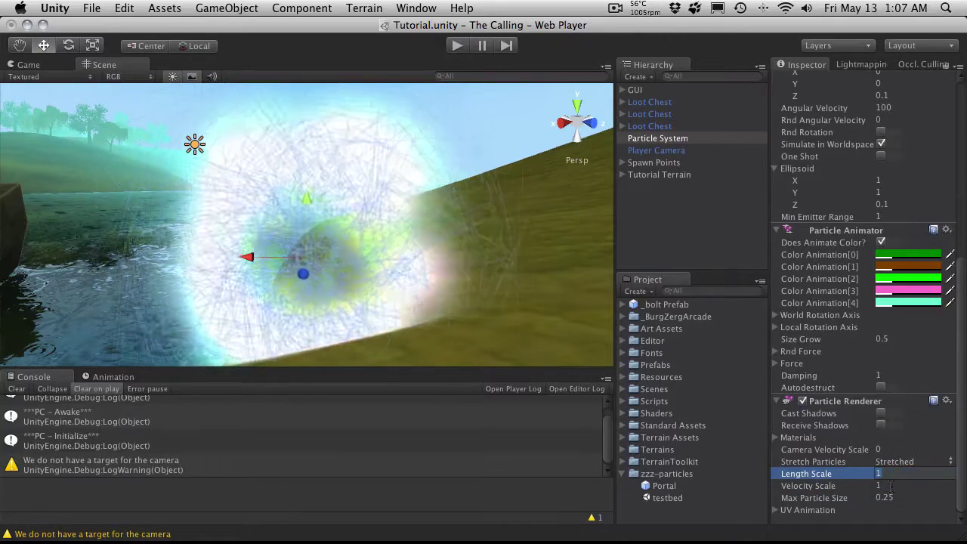
text(0.5)
key(Return)
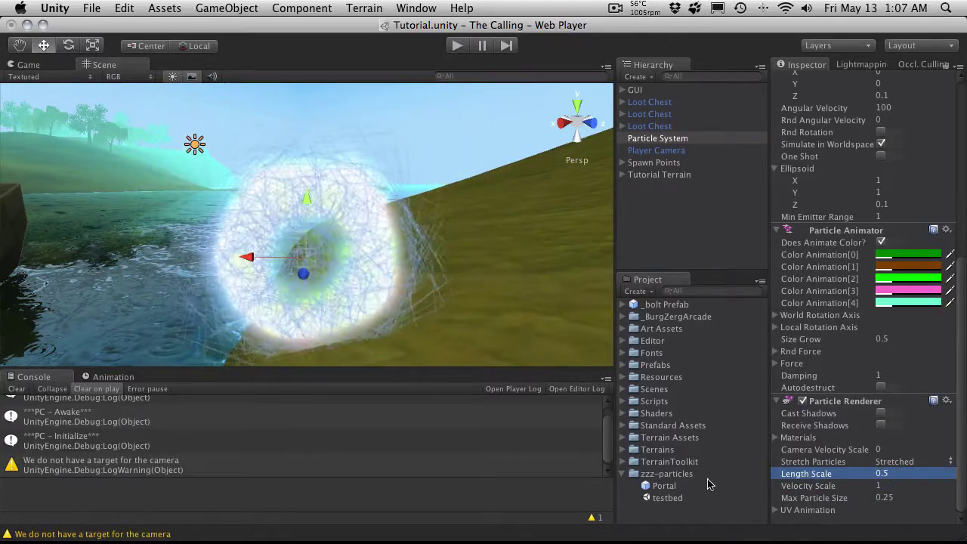
Step: Play the scene, run the character around and through the portal to examine it from several sides, and stop the game
click(457, 46)
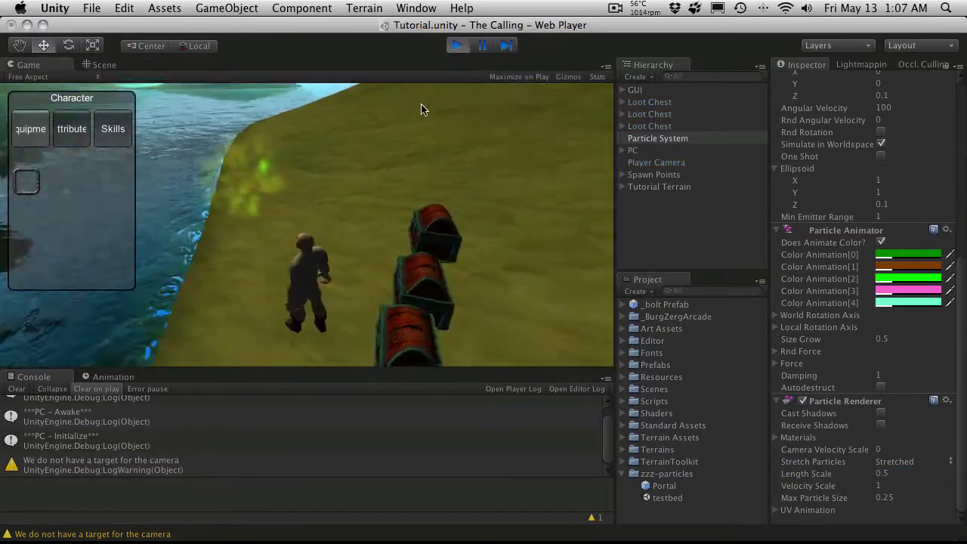
key(w)
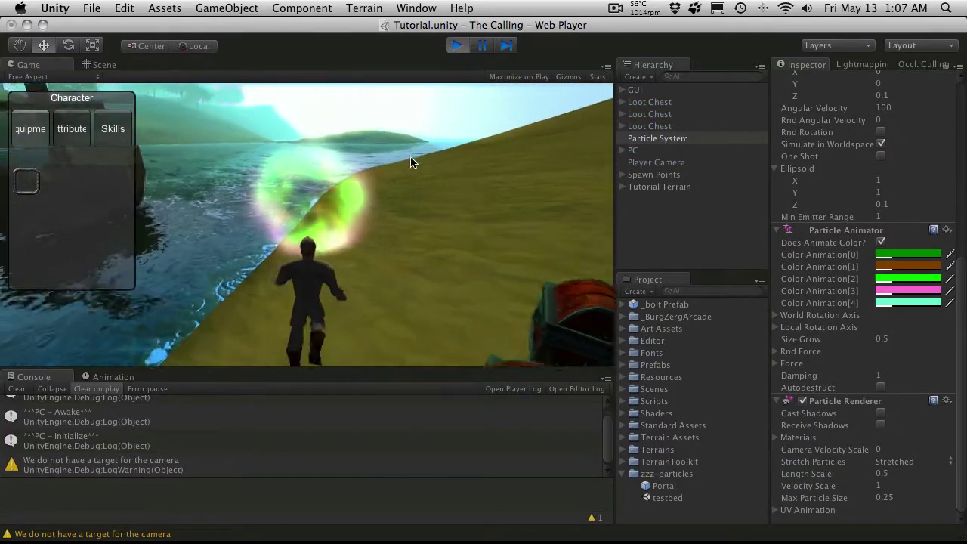
key(a)
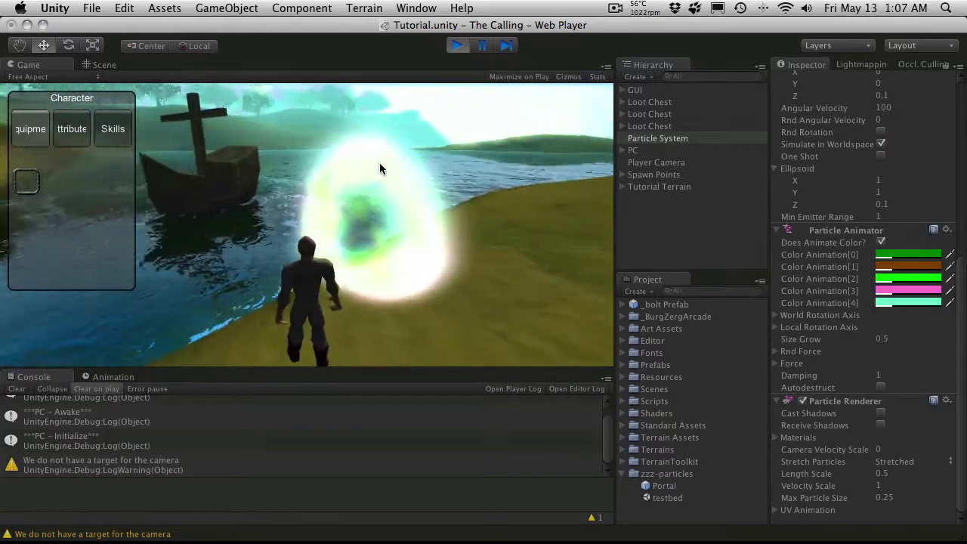
key(d)
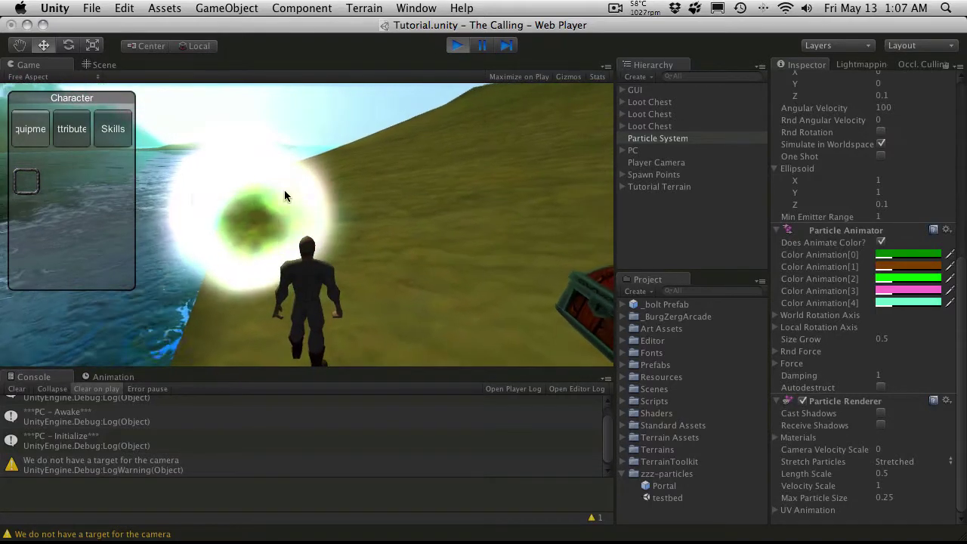
key(a)
key(w)
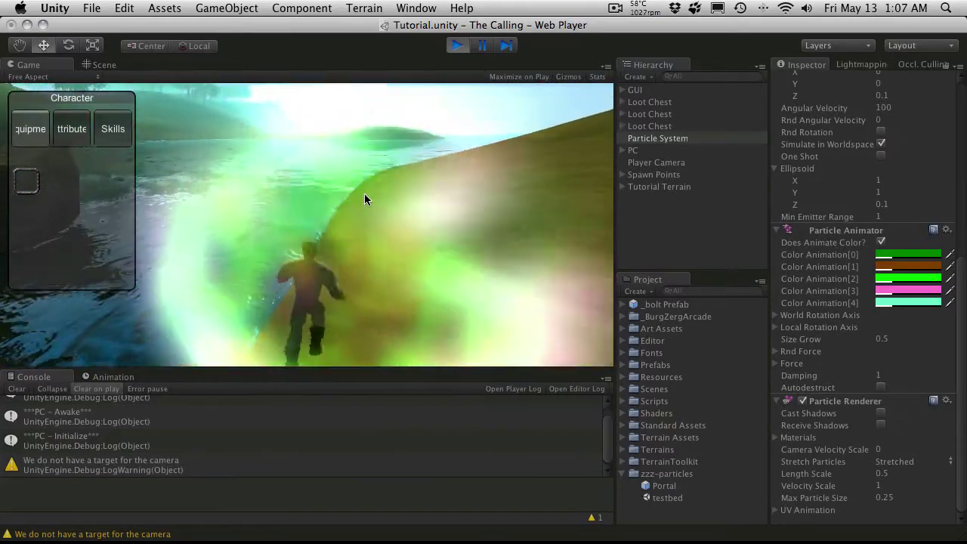
key(d)
key(w)
key(a)
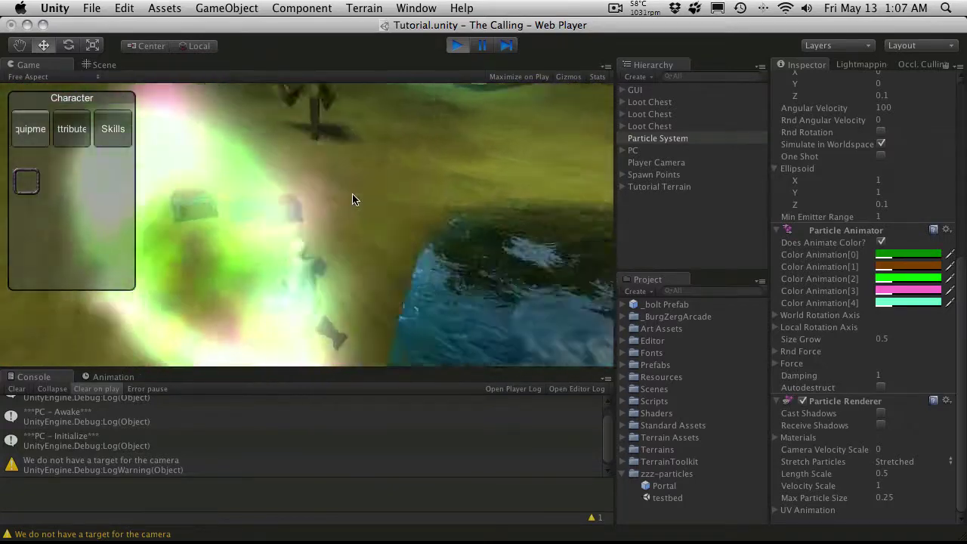
key(a)
key(w)
key(d)
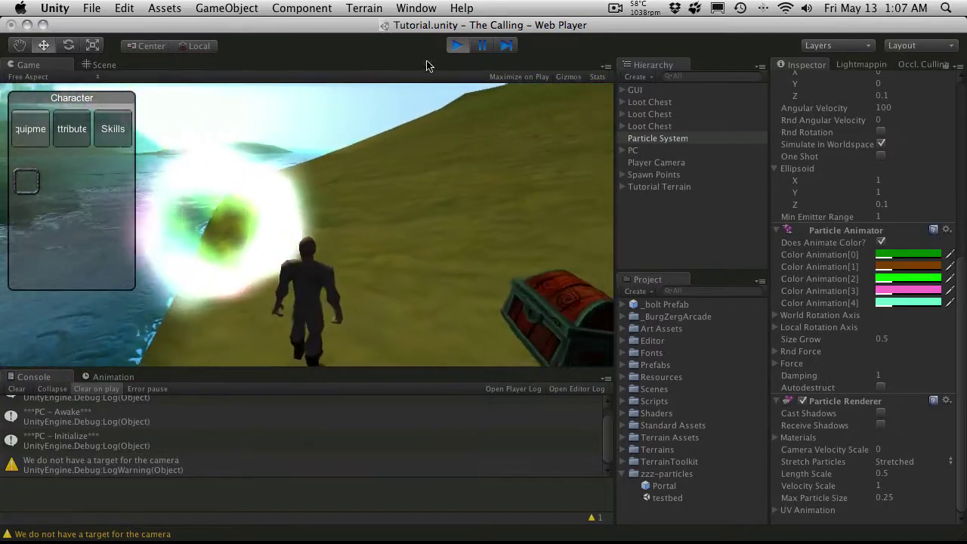
click(457, 45)
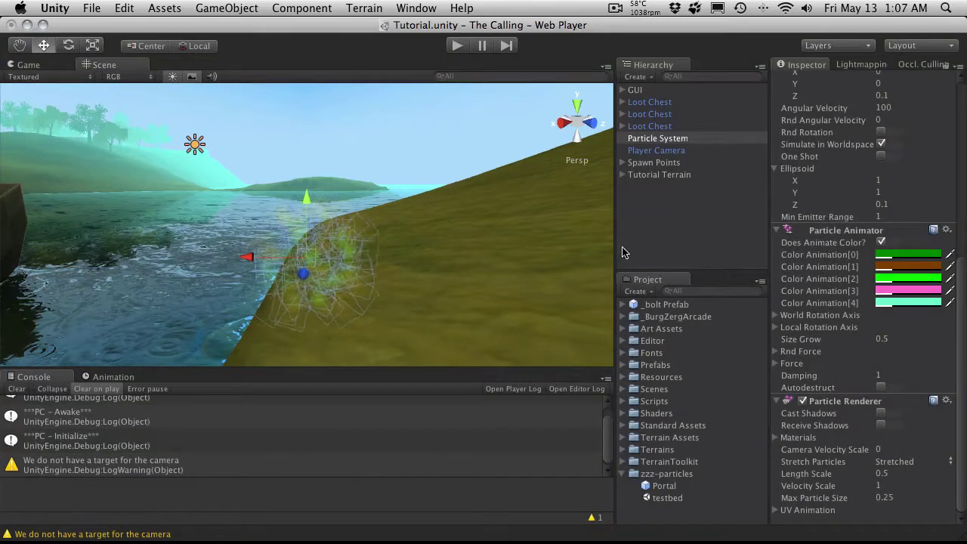
Step: Set the particle emitter's Min Emitter Range to 0.5
click(890, 217)
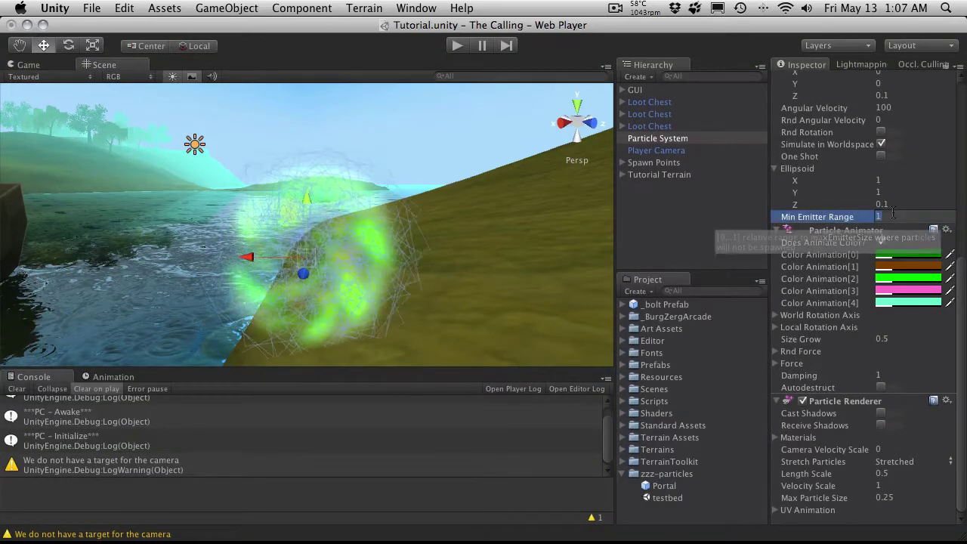
text(0.5)
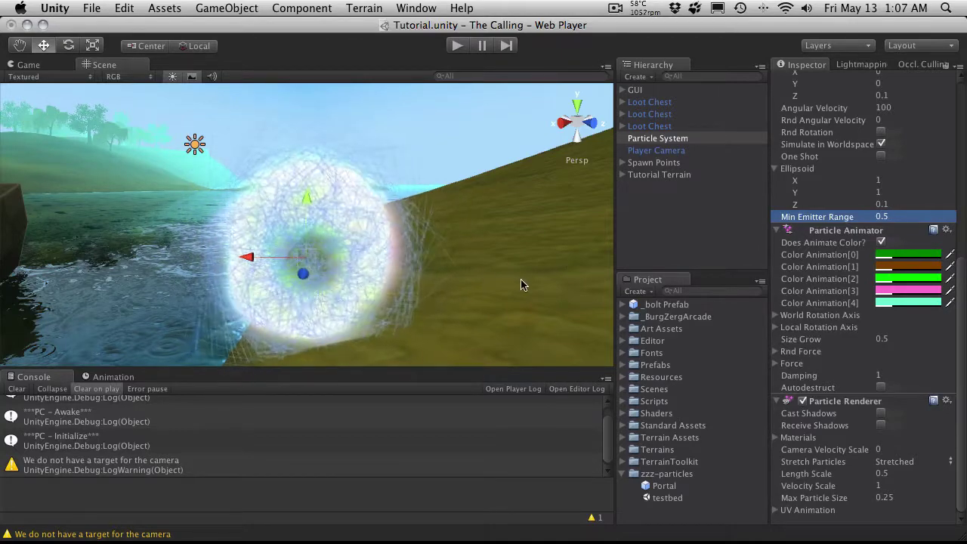
scroll(901, 138, up, 5)
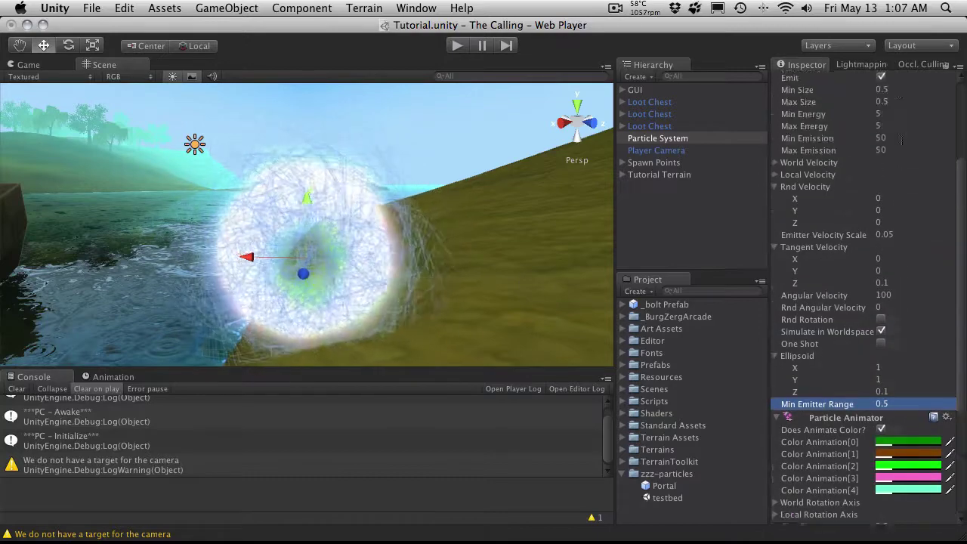
Step: Set the Ellipsoid Particle Emitter's Min Energy to 3, trying 3 and settling on 5 for its Max Energy
scroll(900, 138, up, 3)
click(886, 171)
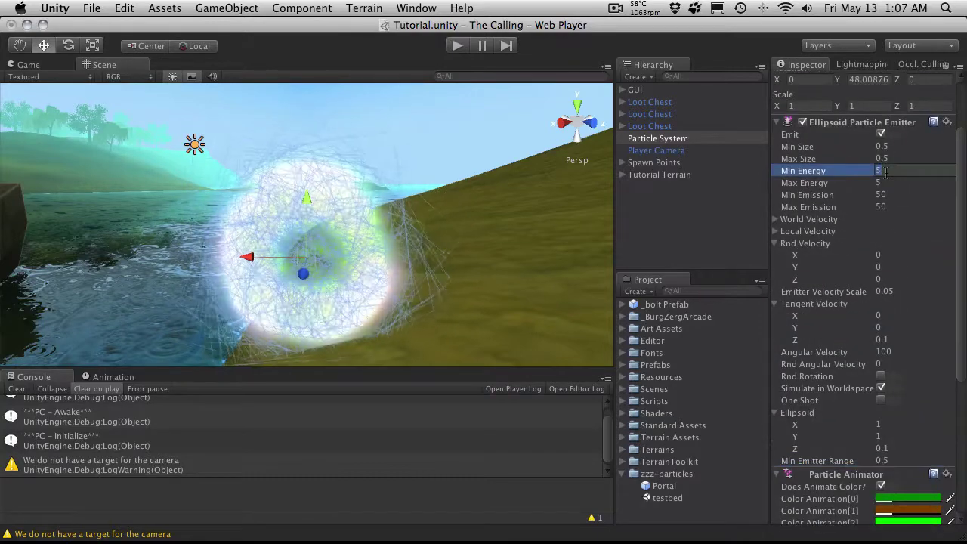
text(3)
key(Tab)
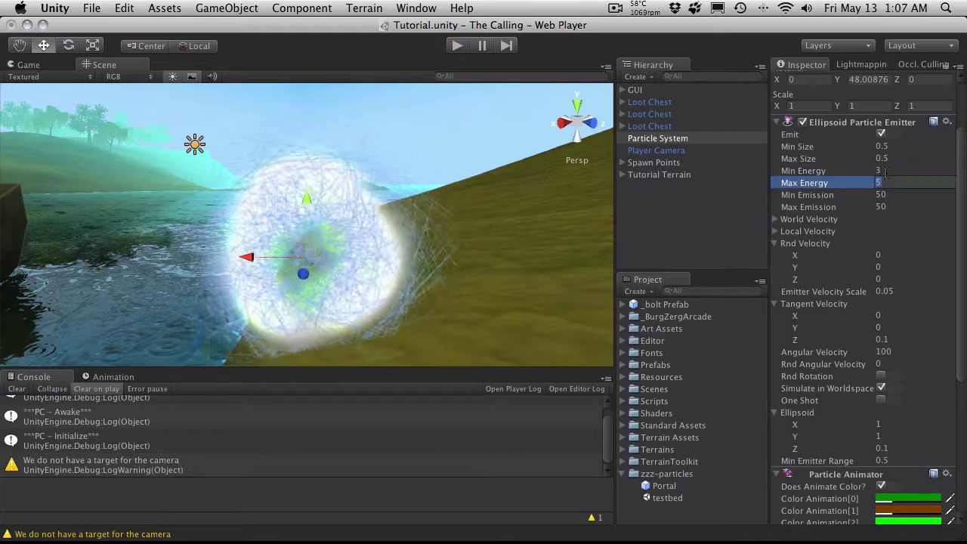
text(3)
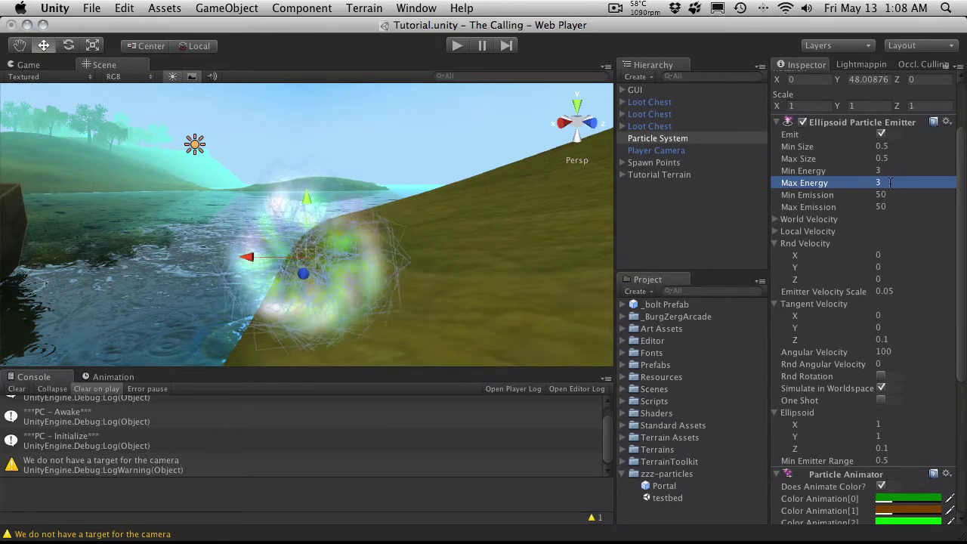
text(5)
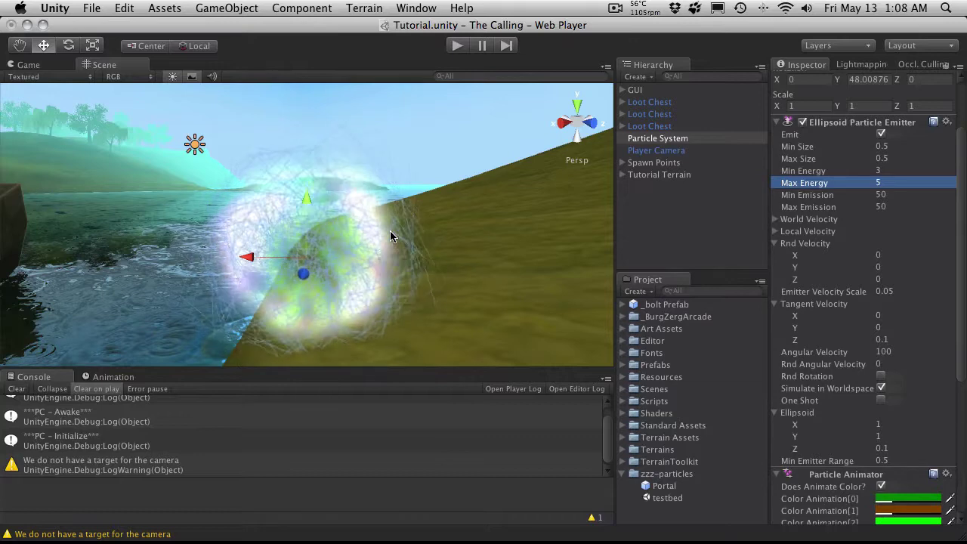
Step: Try a Min Emitter Range of 0.1 on the emitter and view the portal from another angle
scroll(888, 293, down, 6)
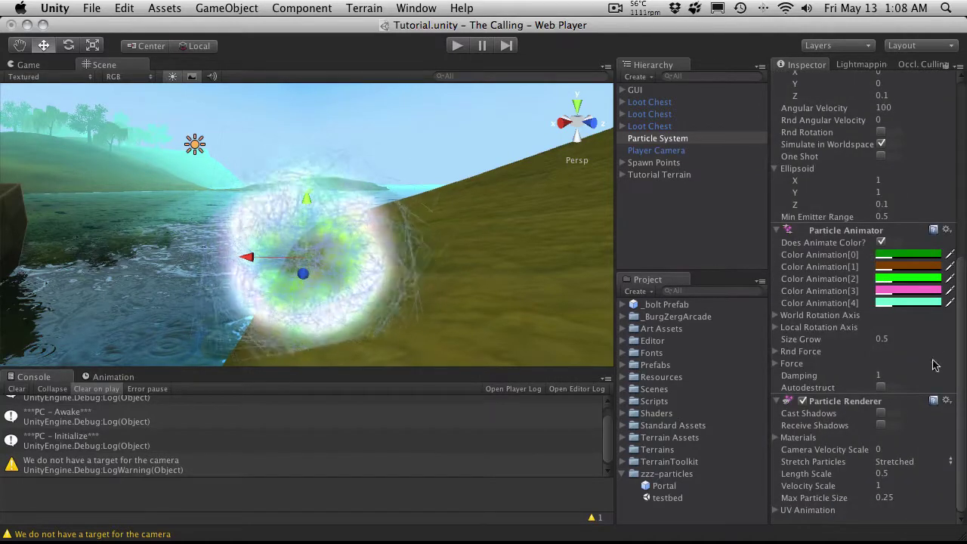
click(899, 217)
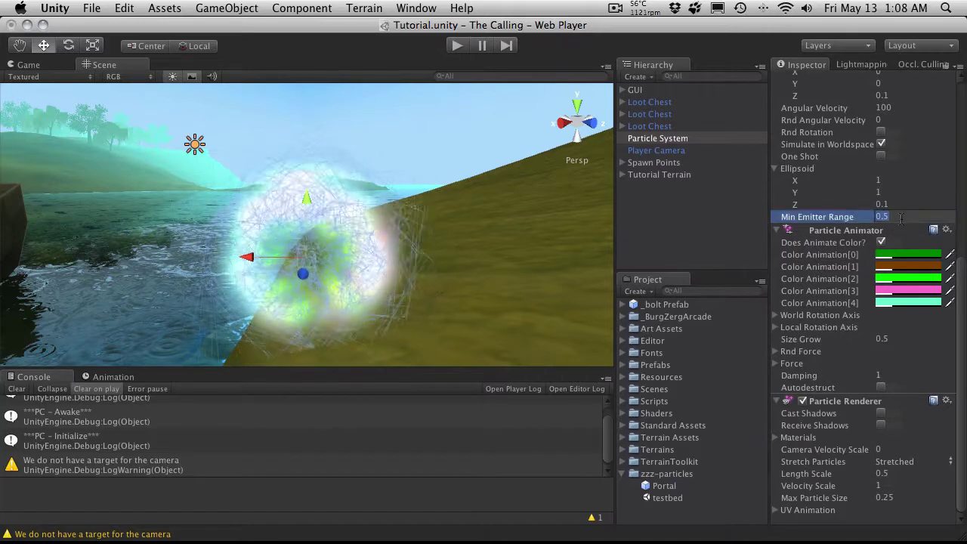
text(0.1)
key(Return)
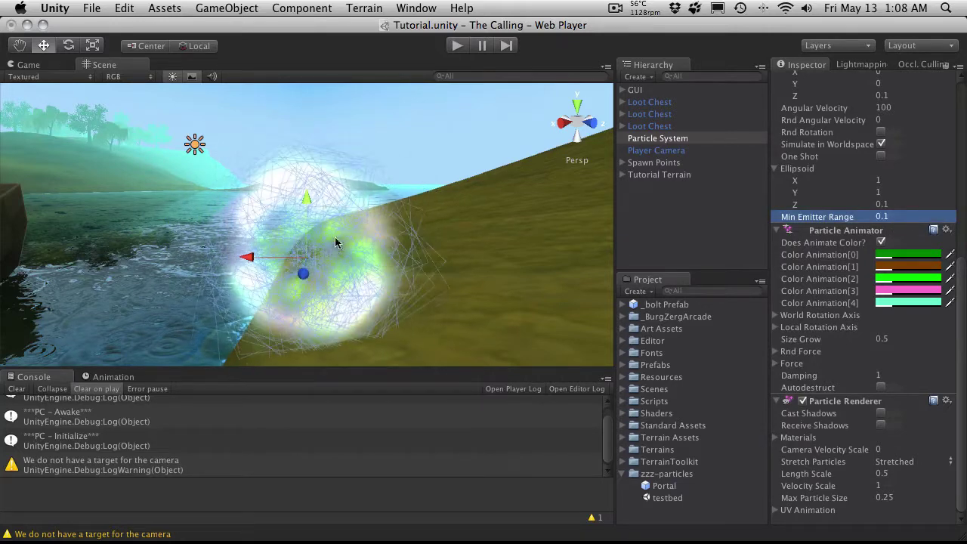
alt+drag(309, 207, 342, 278)
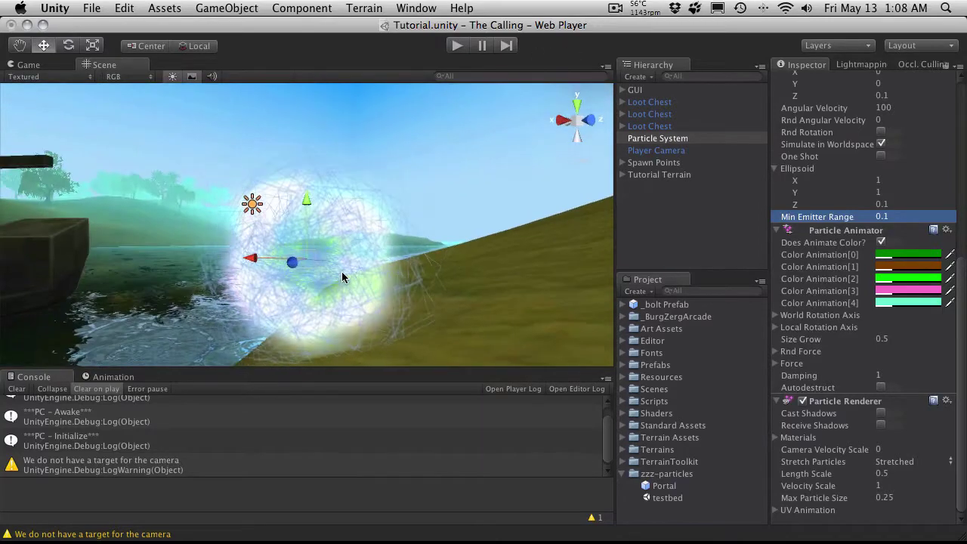
Step: Set the Particle Animator's Size Grow to 0.1 and check the portal from a different side
scroll(872, 242, up, 5)
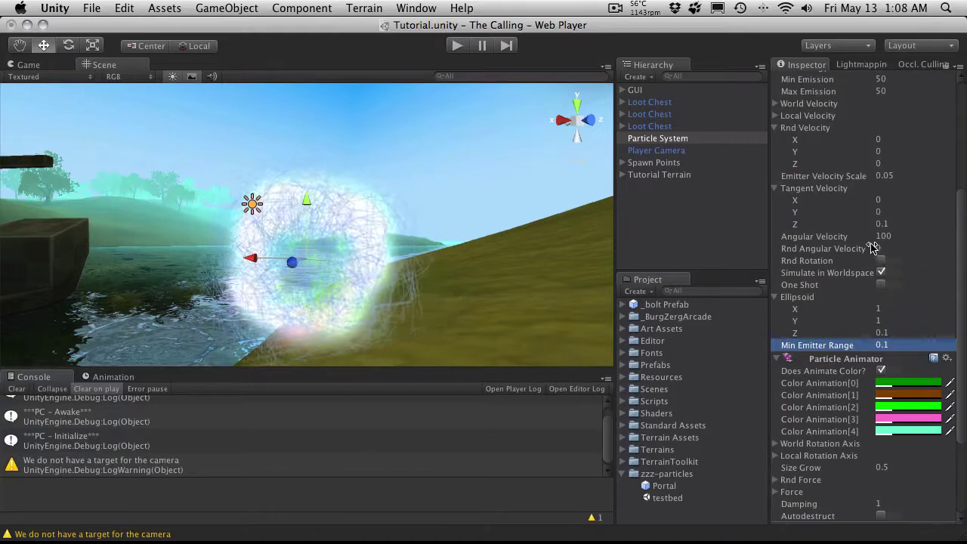
scroll(872, 248, down, 5)
click(881, 339)
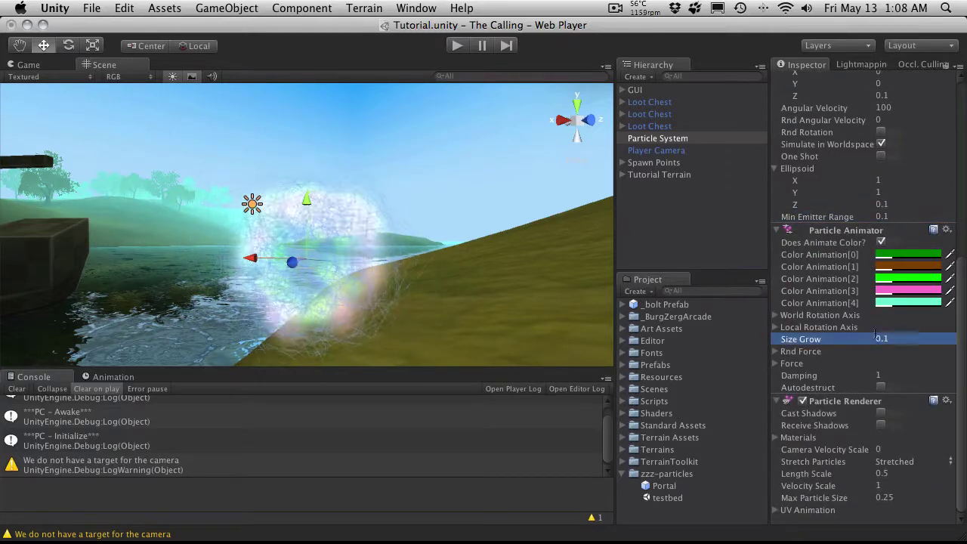
alt+drag(306, 178, 440, 271)
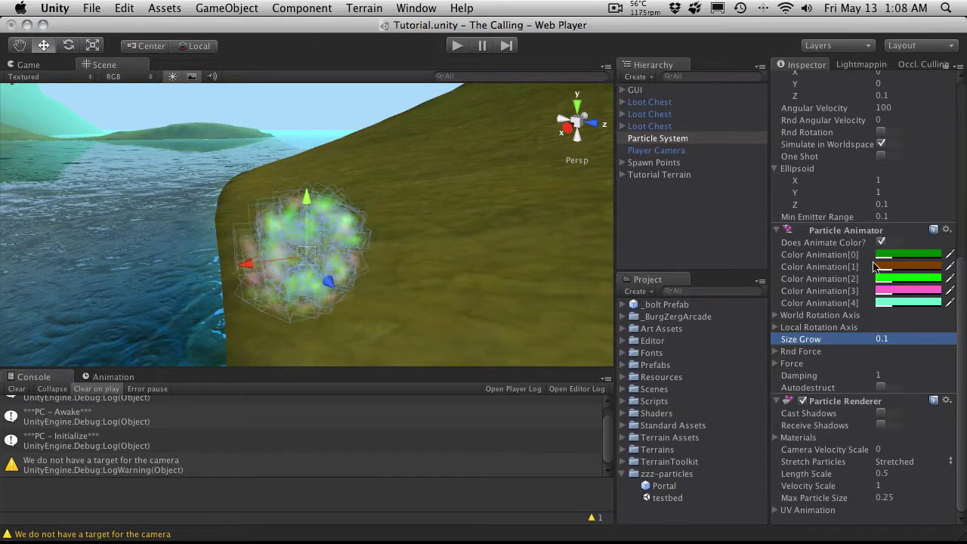
Step: Set the emitter's Max Emission to 100 and its Min Emitter Range to 0.25
scroll(876, 266, up, 10)
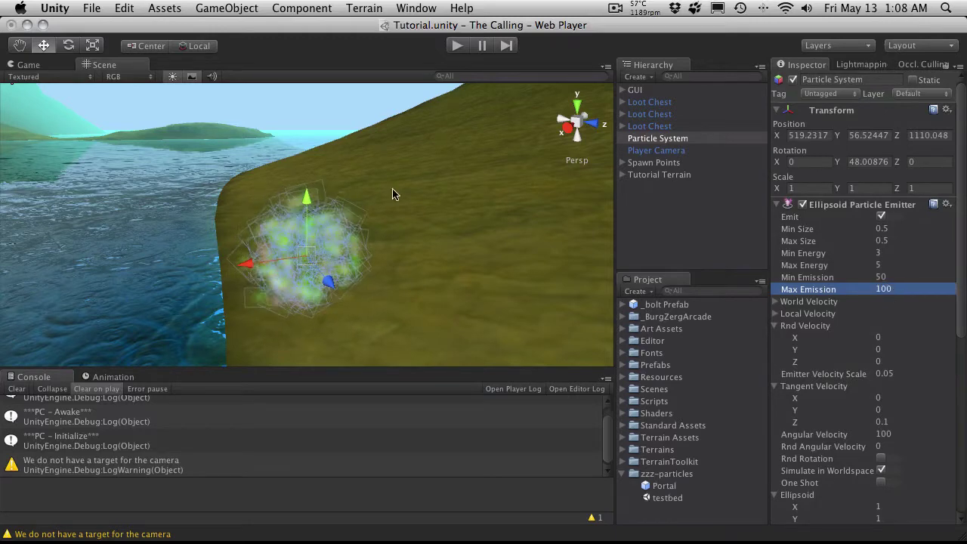
alt+drag(382, 216, 314, 155)
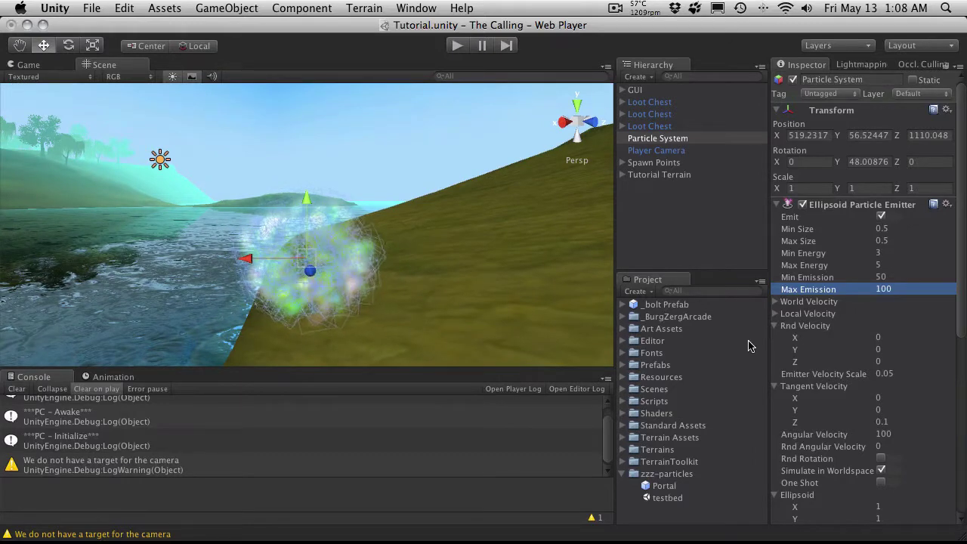
scroll(859, 341, down, 5)
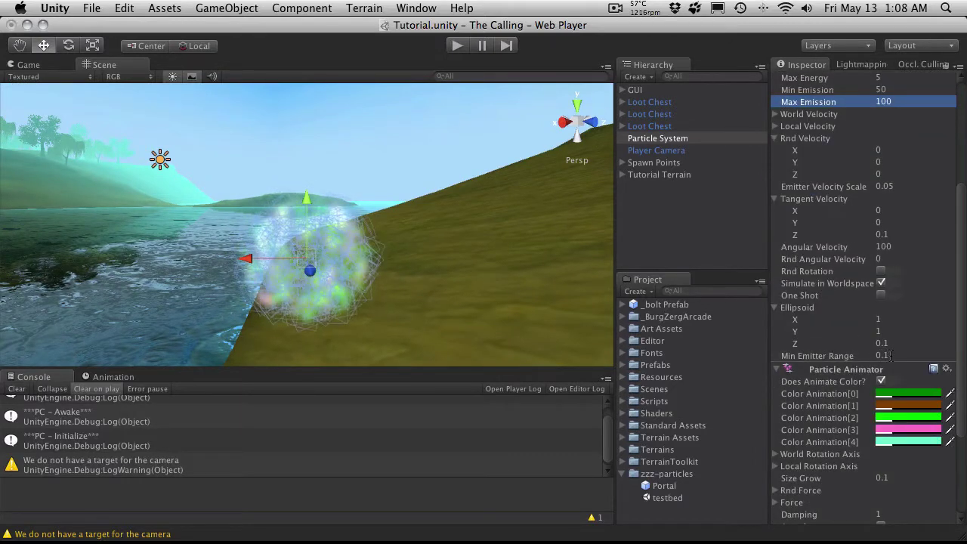
click(890, 355)
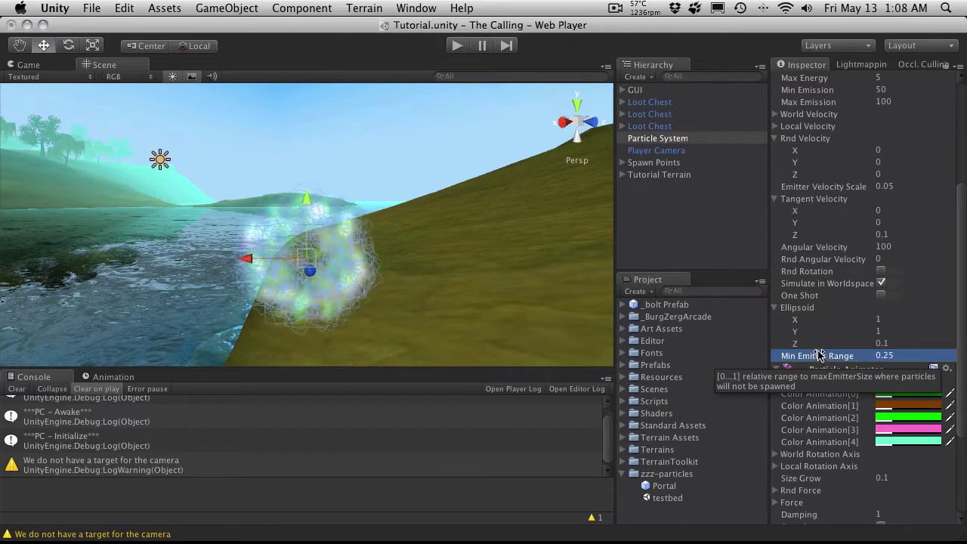
Step: Play the scene, run the character toward the portal while turning to view it from several angles, and stop the game
click(450, 47)
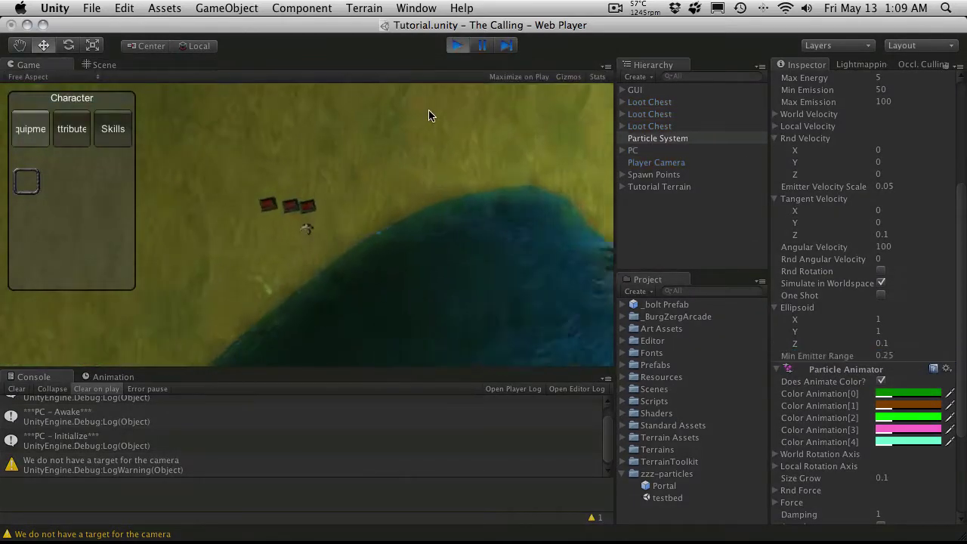
key(w)
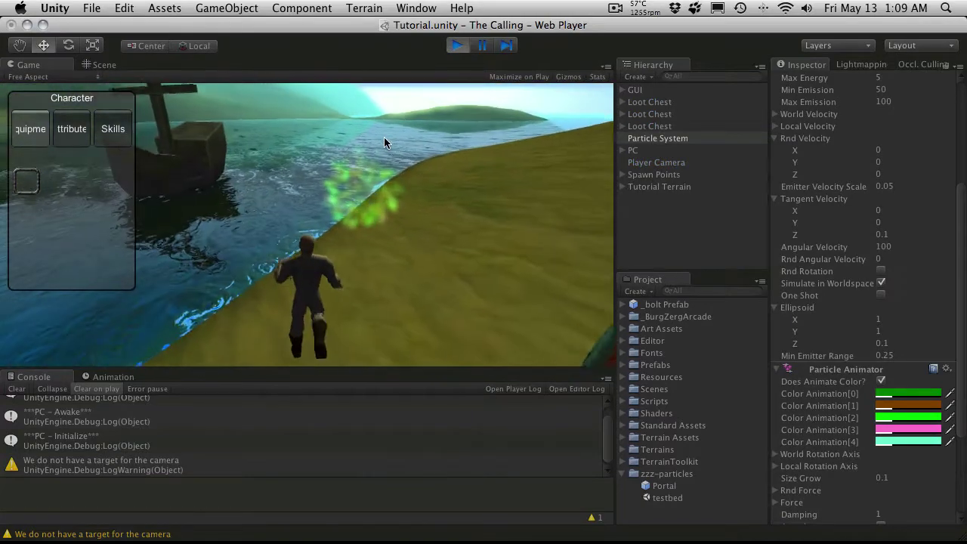
key(d)
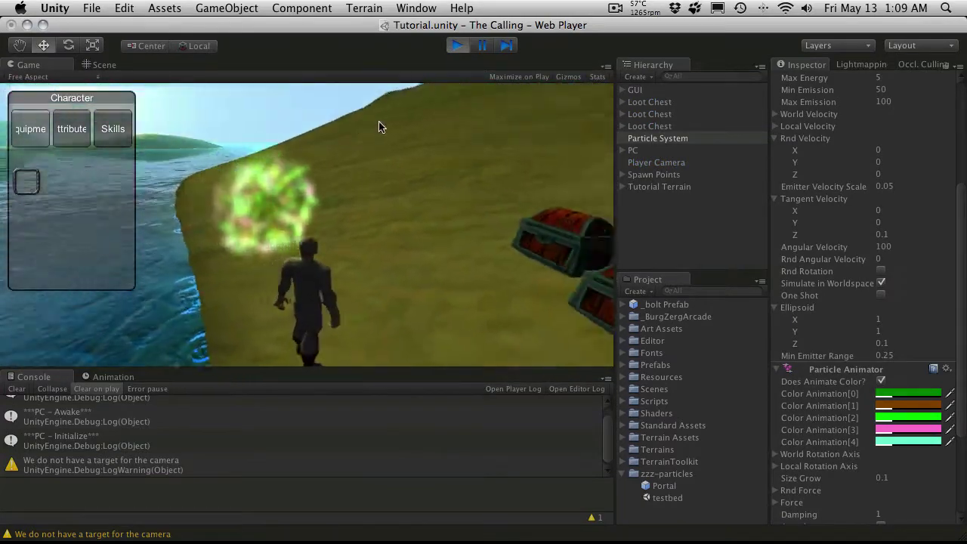
key(a)
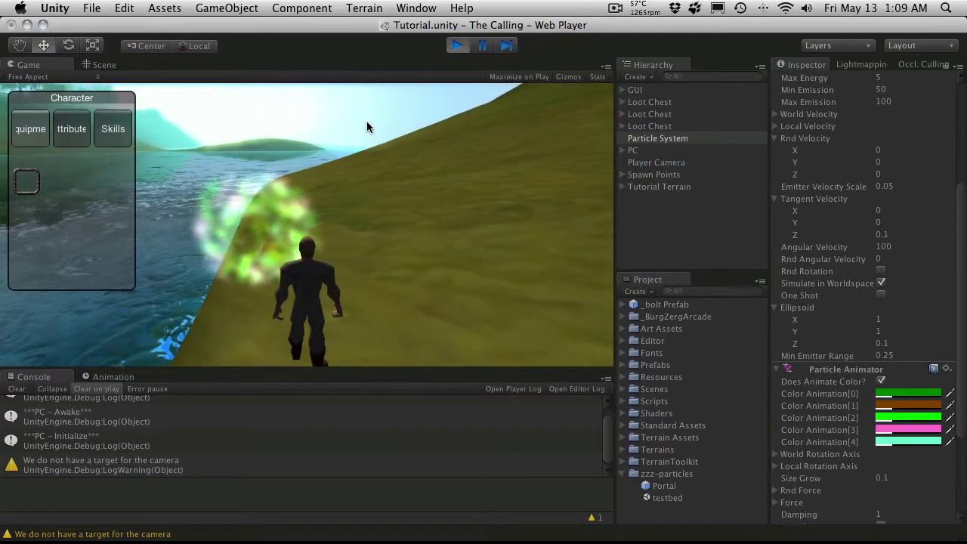
key(a)
key(d)
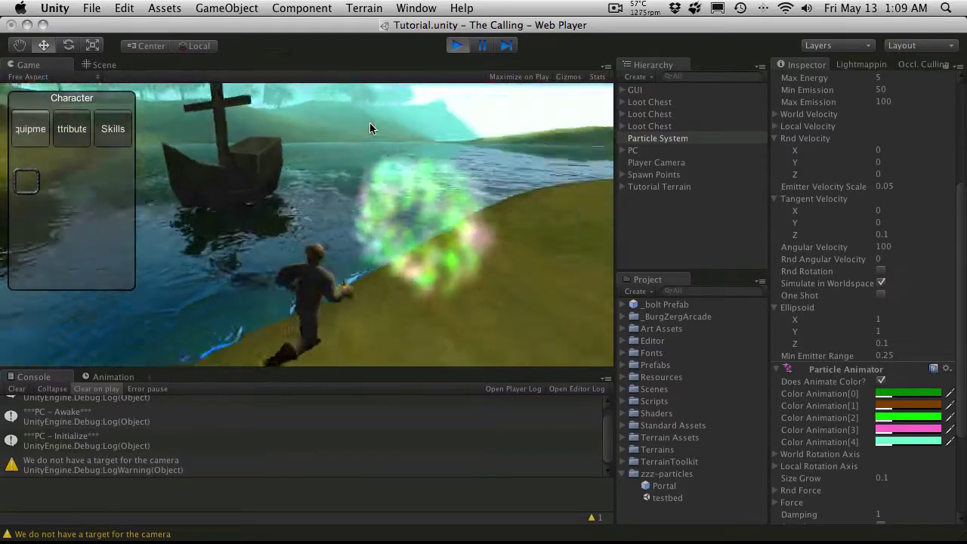
key(a)
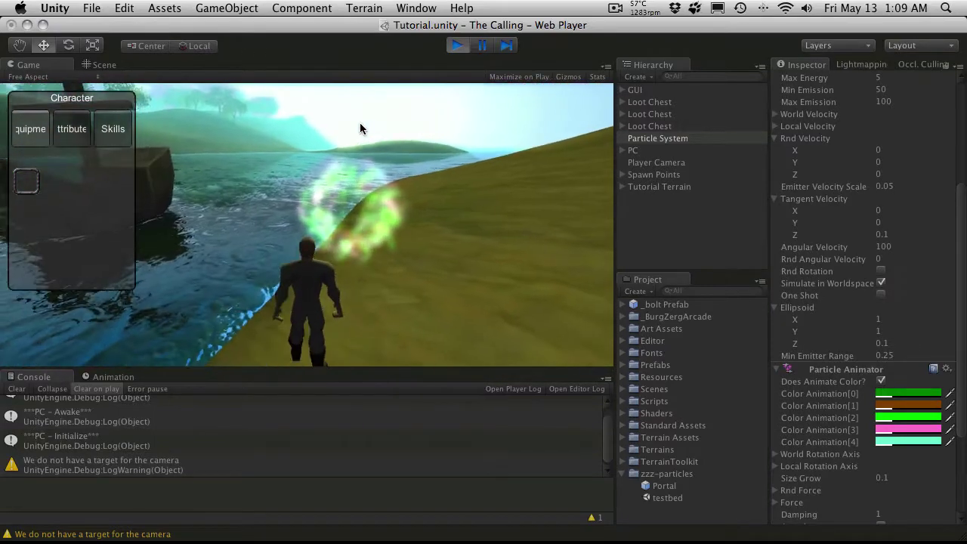
click(451, 47)
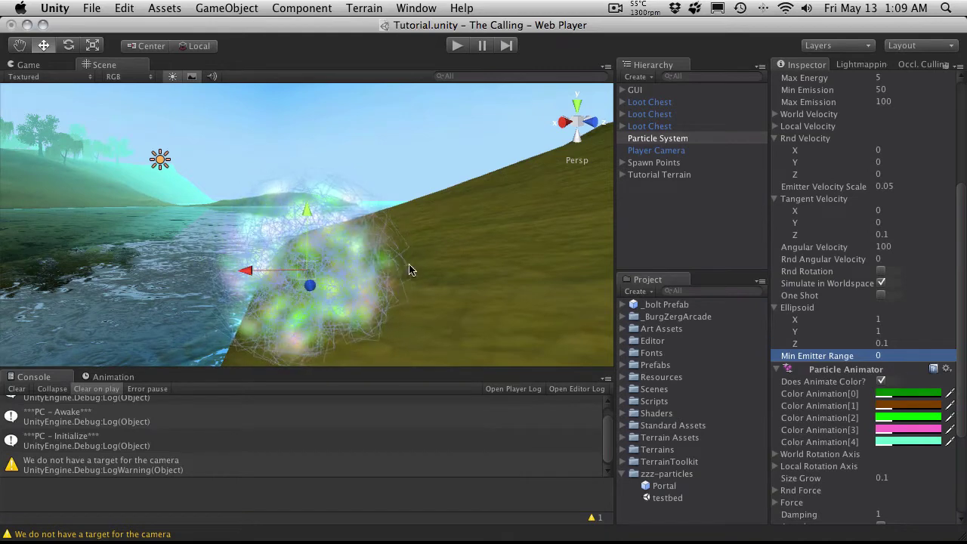
Step: Set the Ellipsoid Particle Emitter's Max Size to 1, keeping its Min Size at 0.5
scroll(904, 163, up, 5)
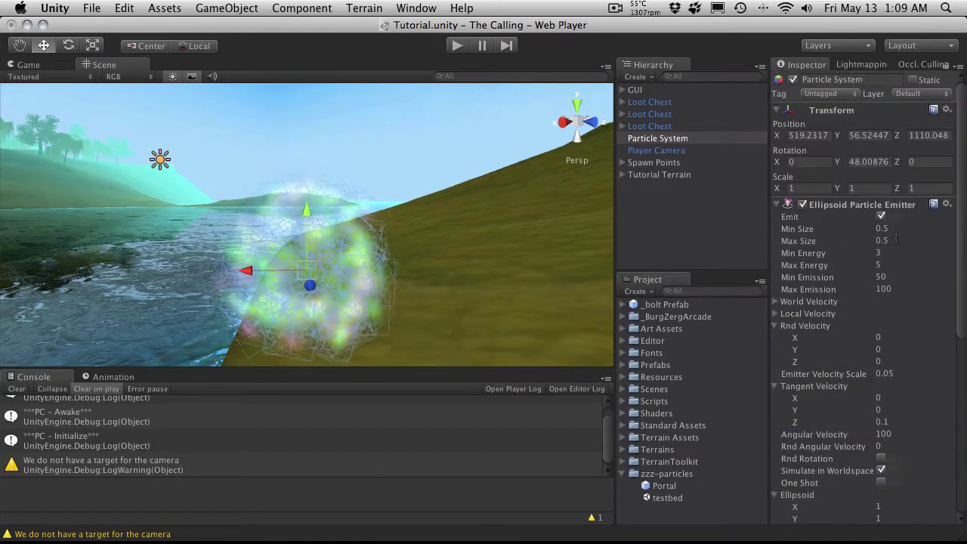
key(Tab)
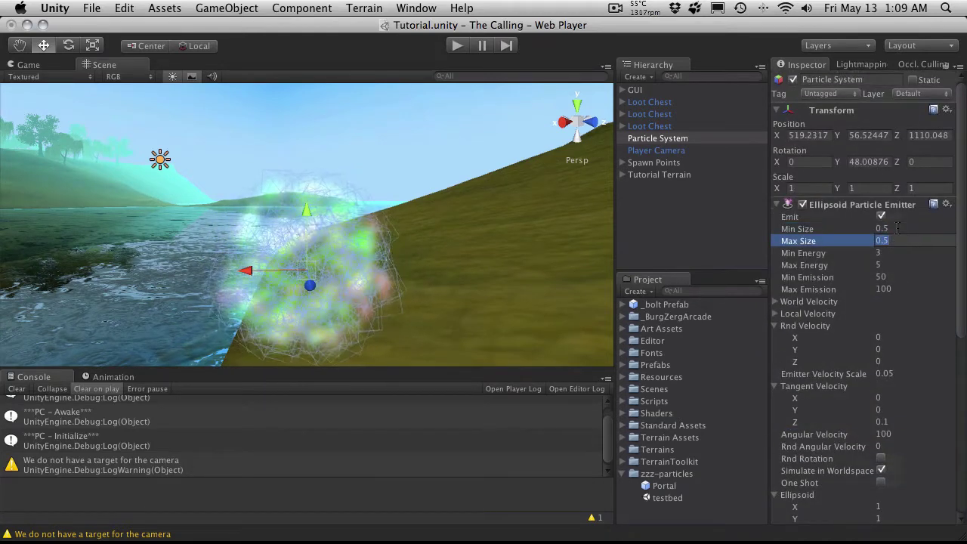
text(1)
key(Return)
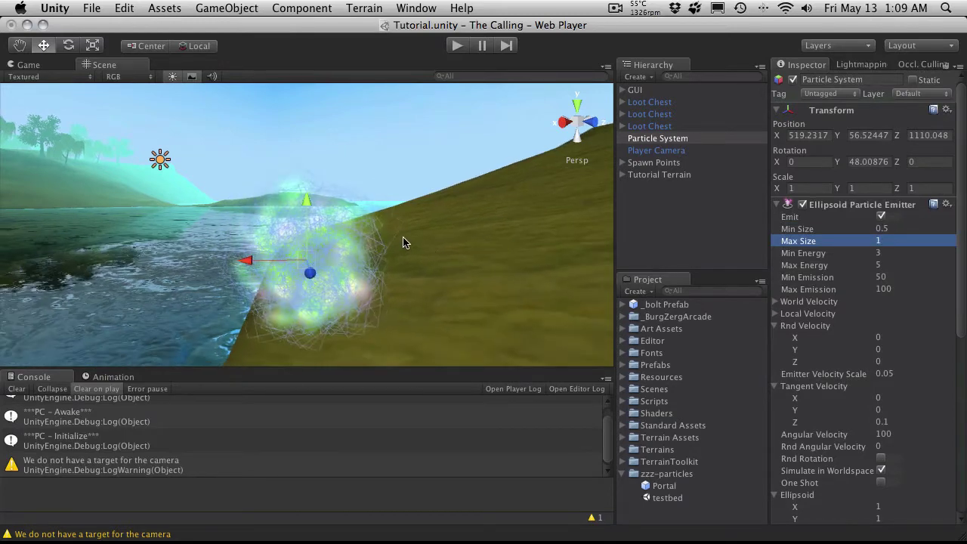
alt+drag(401, 241, 690, 356)
Step: Change the Particle Animator's Color Animation[0] to Cayenne at 25% opacity
scroll(906, 295, down, 10)
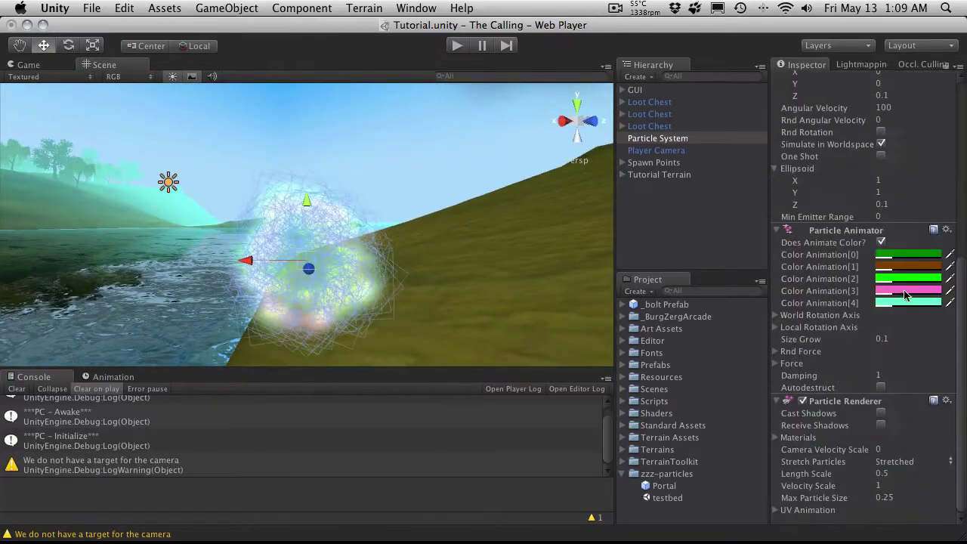
click(911, 257)
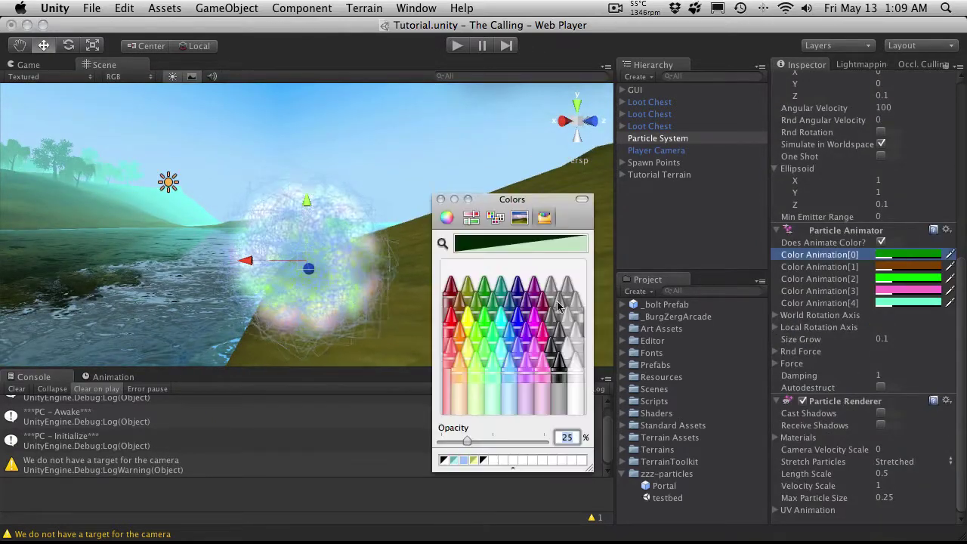
click(451, 288)
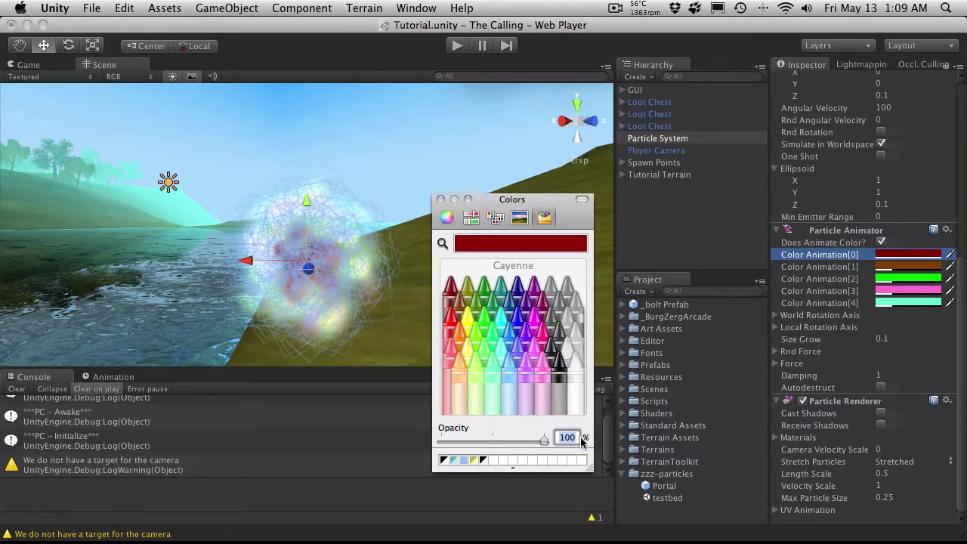
text(15)
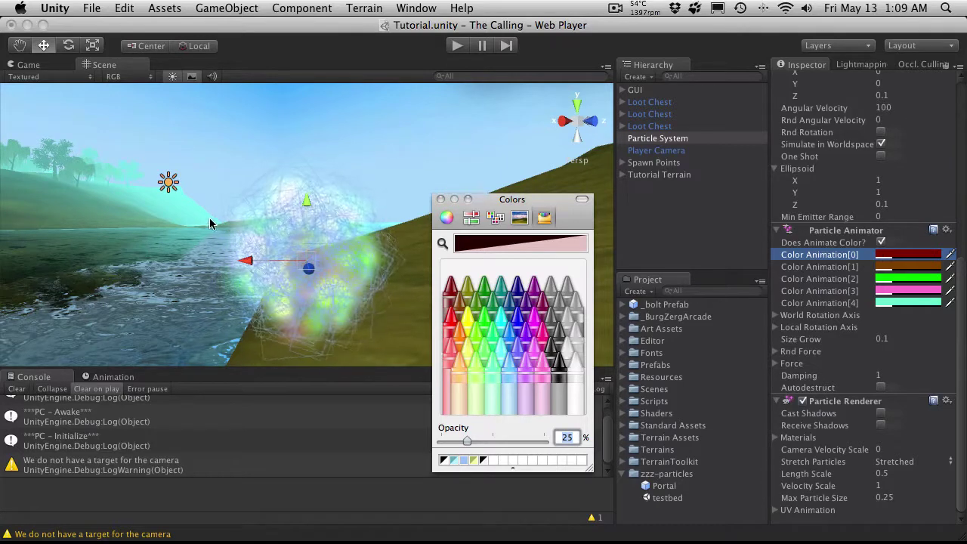
alt+drag(211, 224, 963, 271)
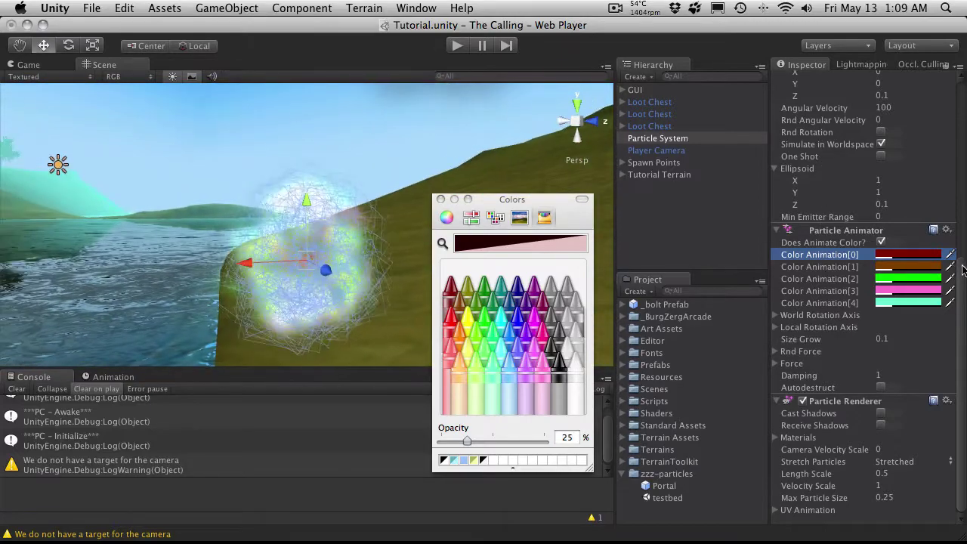
Step: Change Color Animation[4] to pink and Color Animation[2] to Aqua at 26% opacity
click(901, 303)
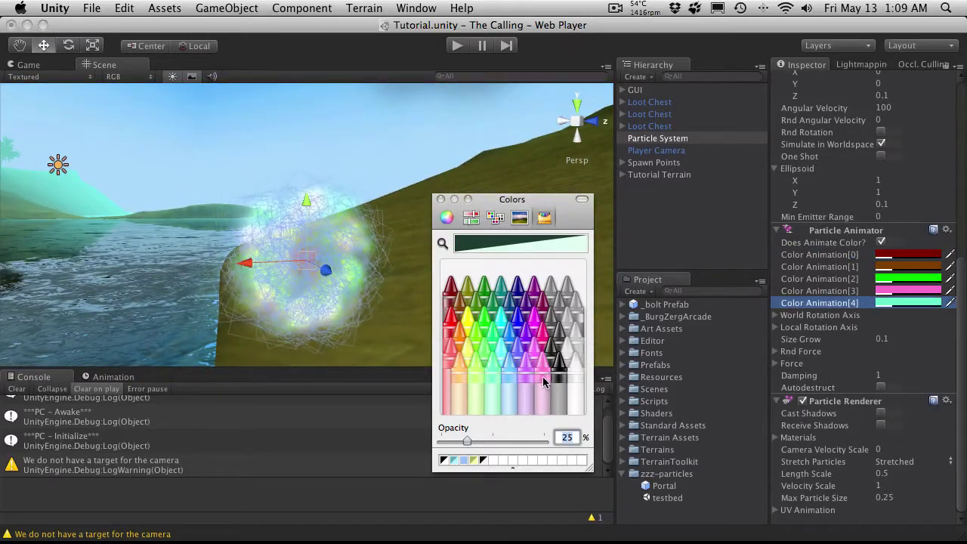
alt+drag(215, 236, 263, 257)
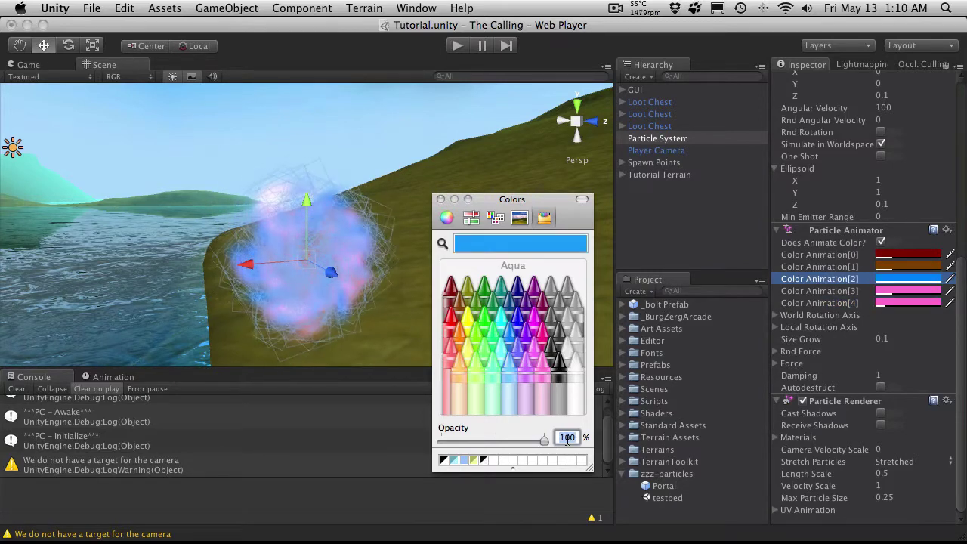
text(26)
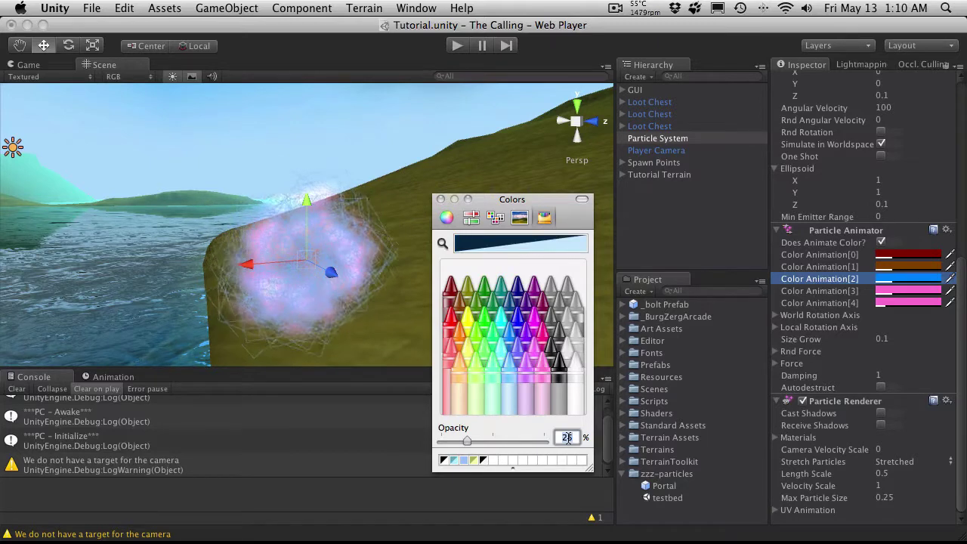
Step: Change the Particle Animator's Color Animation[3] to Honeydew at 25% opacity and close the color picker
click(912, 293)
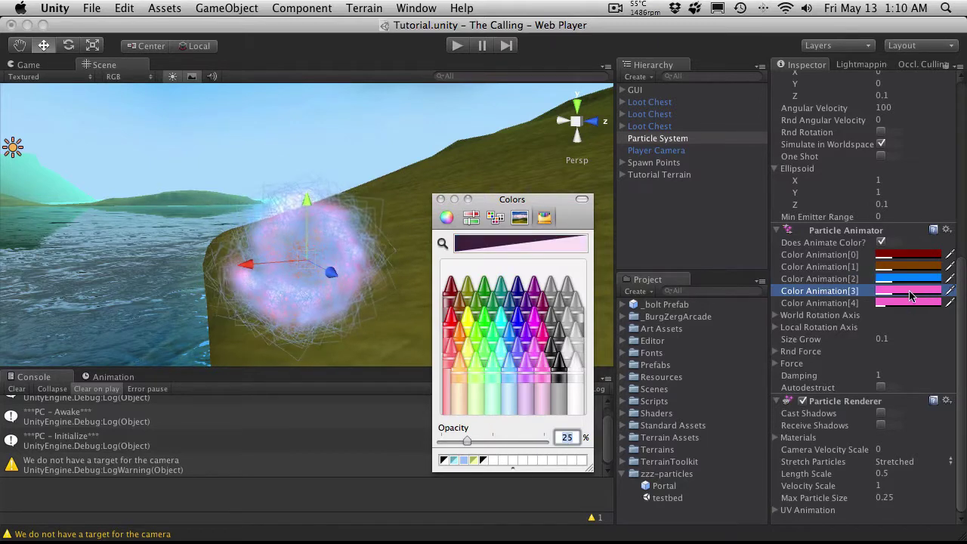
click(478, 364)
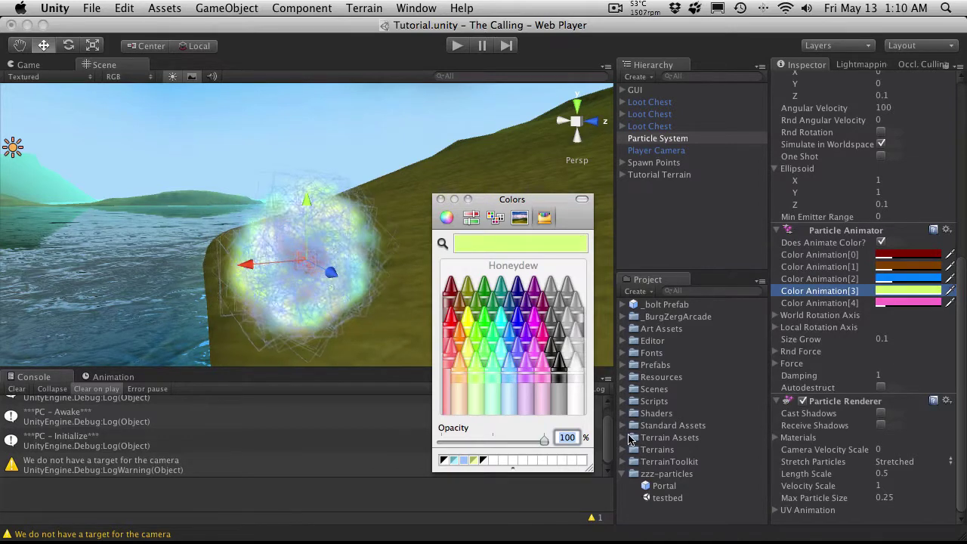
text(25)
key(Return)
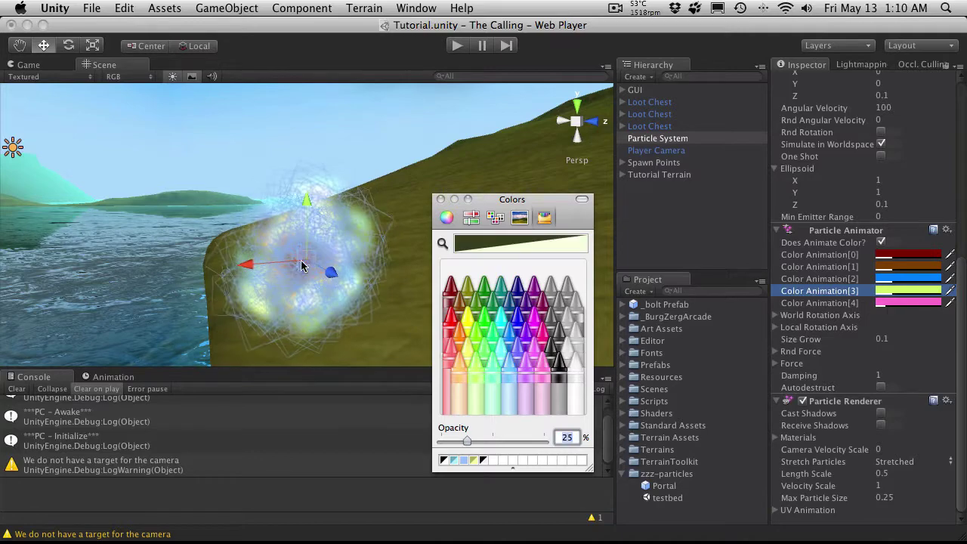
alt+drag(302, 265, 214, 295)
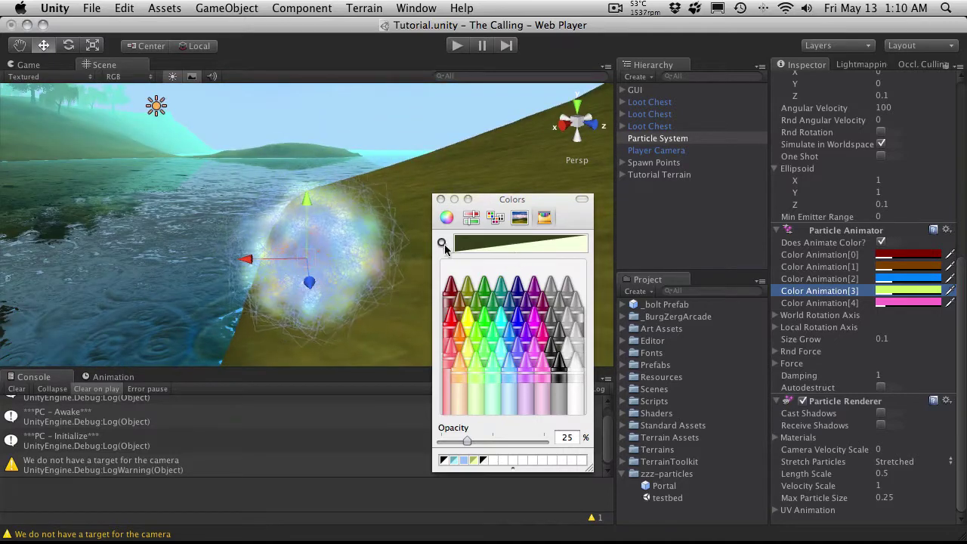
click(441, 199)
Step: Set the Particle Renderer's Length Scale to 1 and its Velocity Scale to 2
alt+drag(457, 269, 677, 264)
scroll(533, 264, up, 3)
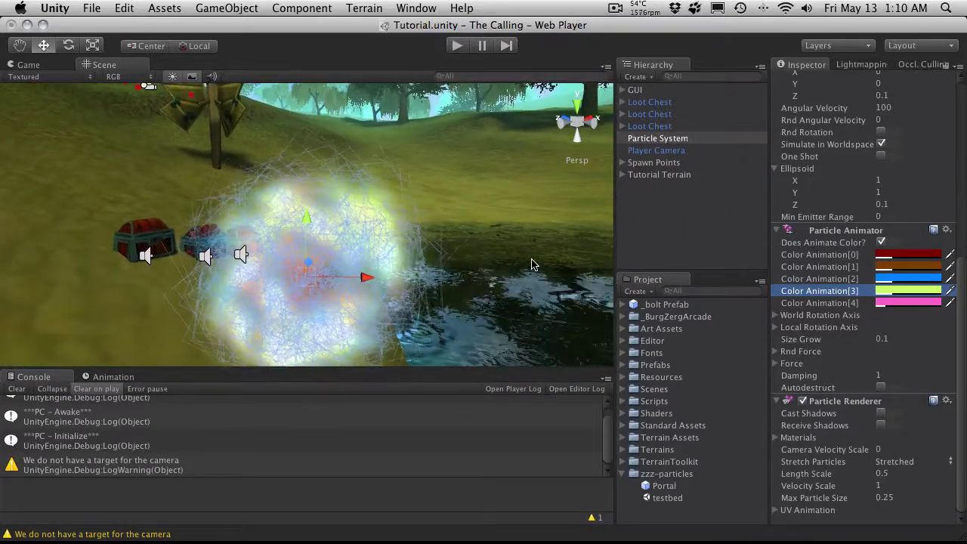
scroll(533, 263, down, 1)
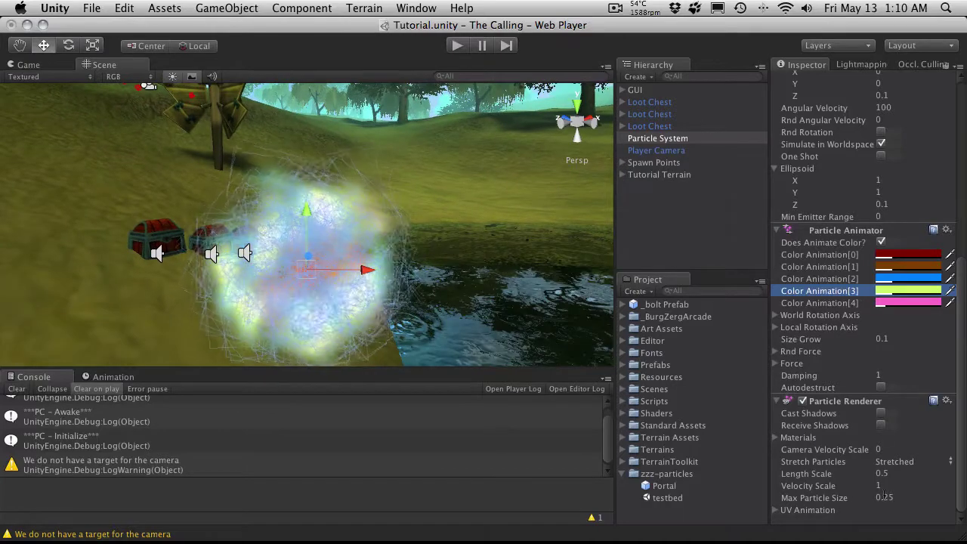
text(1)
key(Tab)
text(2)
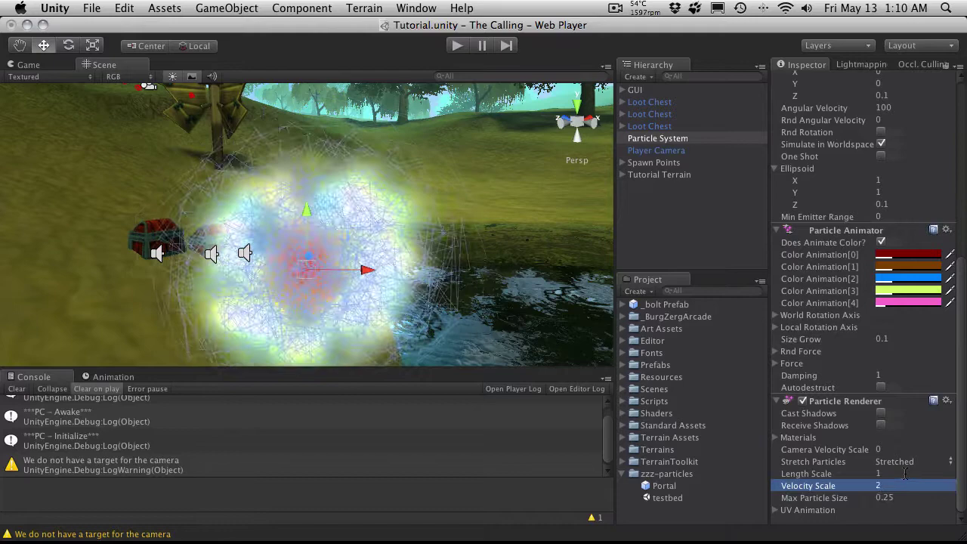
Step: Play the scene, run the character through the portal and turn to view the stretched particles, and stop the game
alt+drag(325, 189, 344, 204)
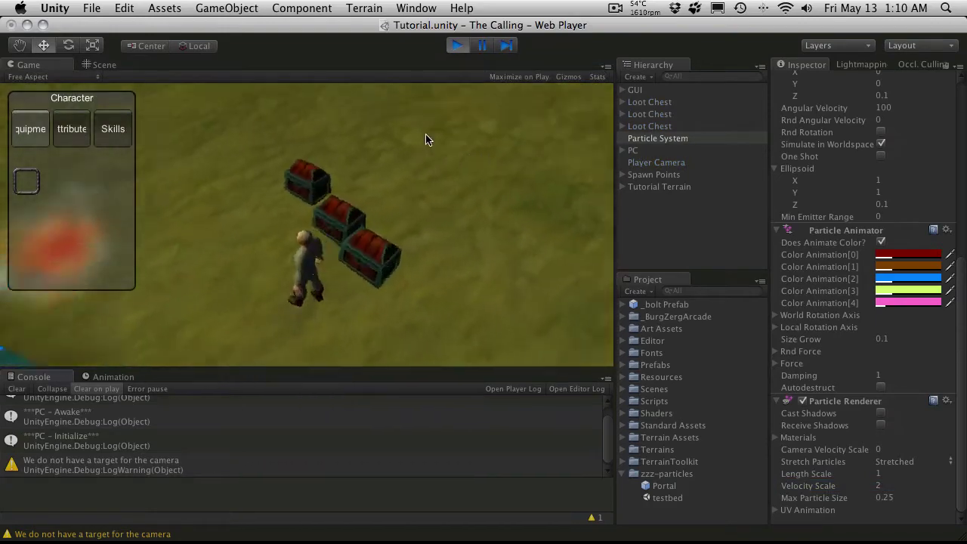
key(w)
key(a)
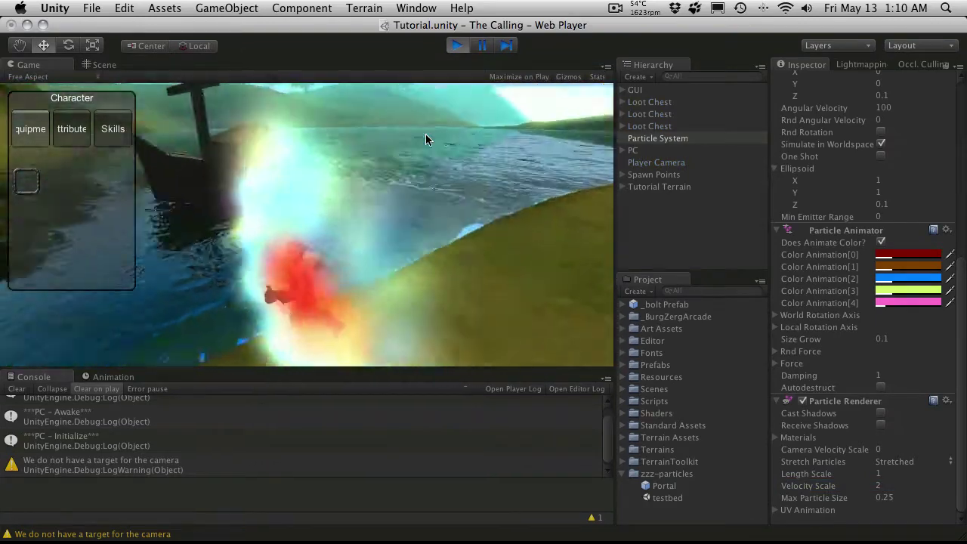
key(a)
key(d)
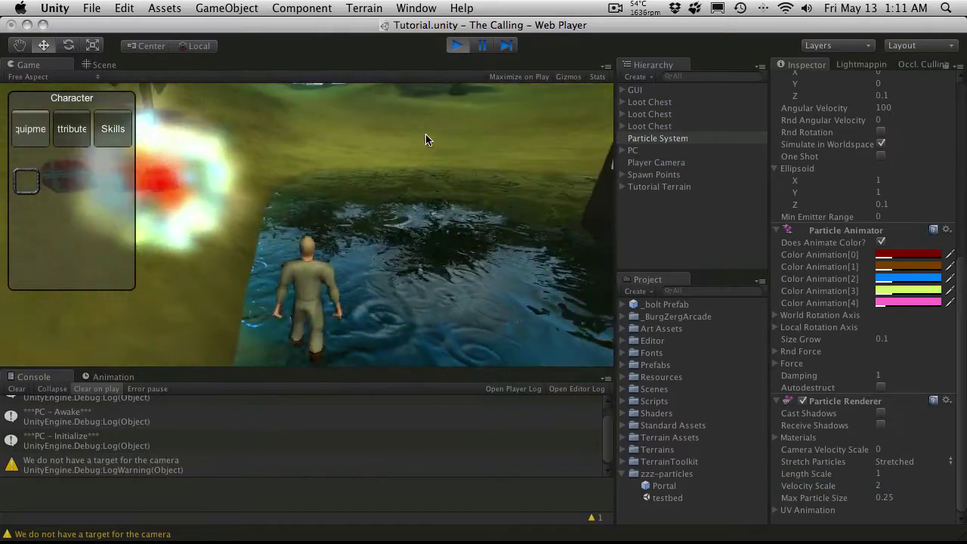
key(a)
key(a)
key(d)
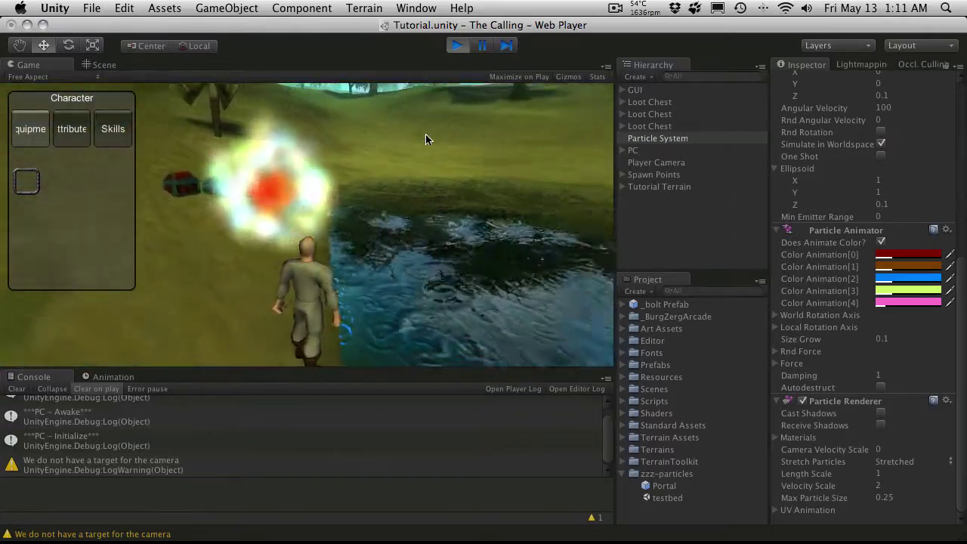
key(a)
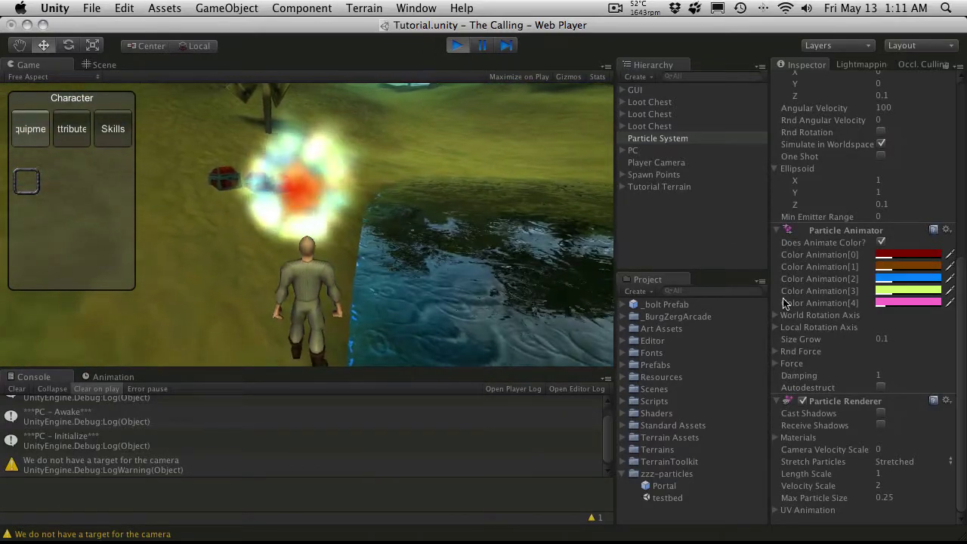
key(d)
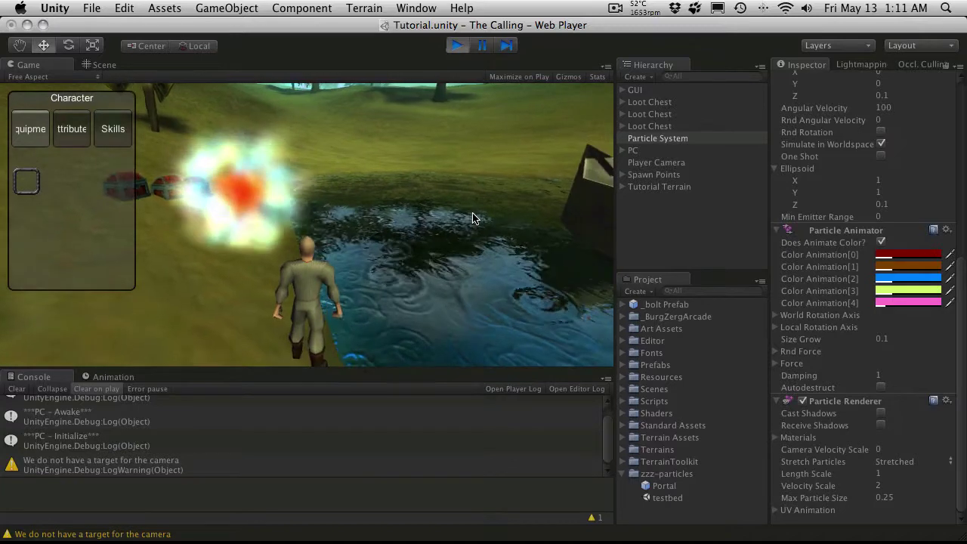
key(a)
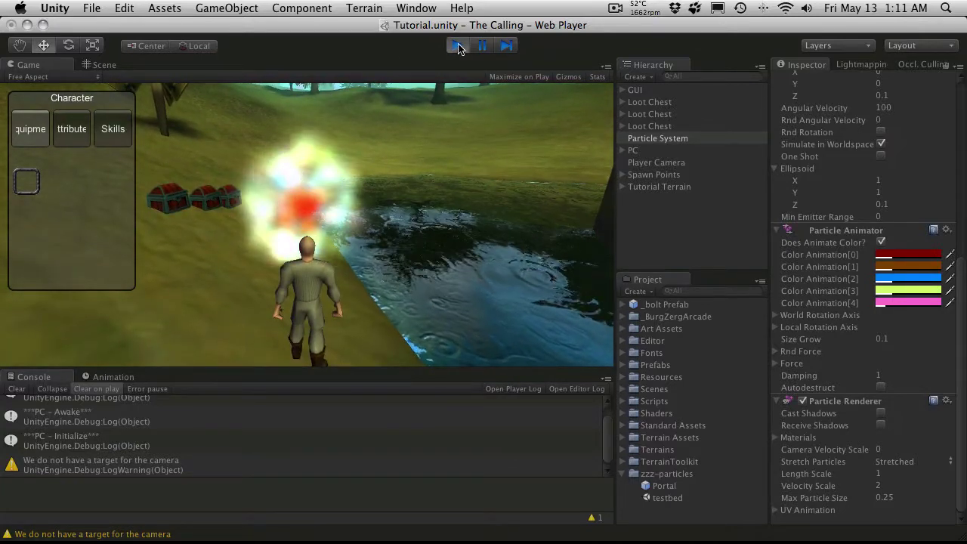
key(super+p)
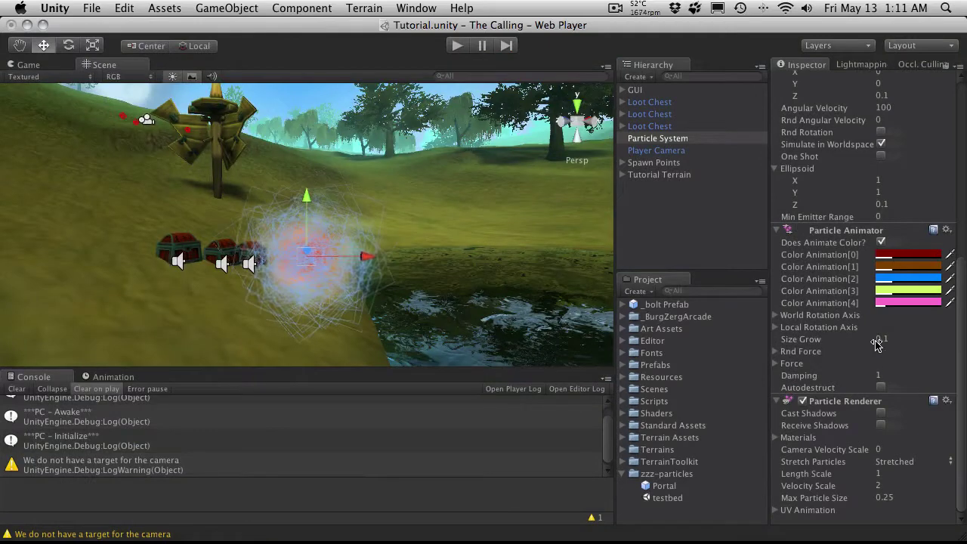
Step: Set the Particle Animator's Size Grow to 0 and play-test the portal, turning the character to view it before stopping
click(884, 339)
text(0)
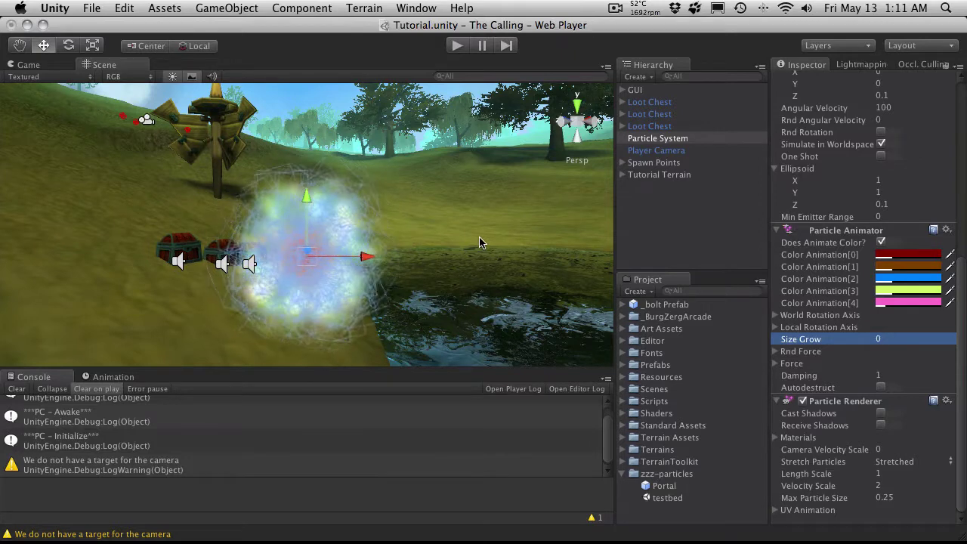
click(458, 46)
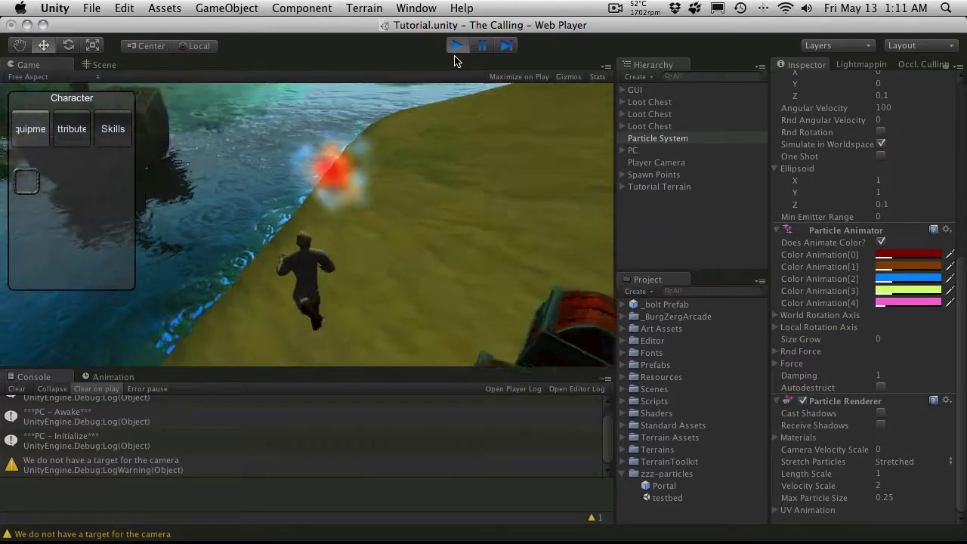
key(d)
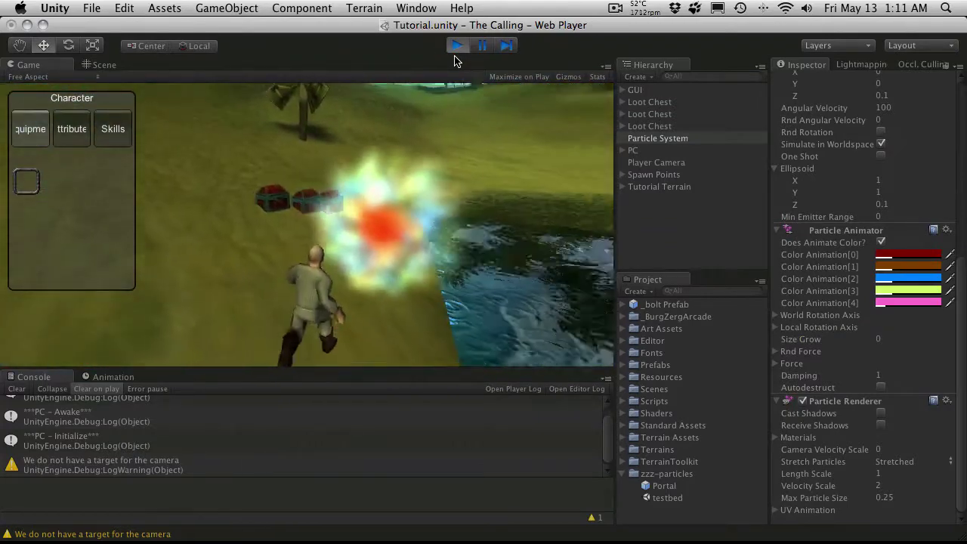
key(d)
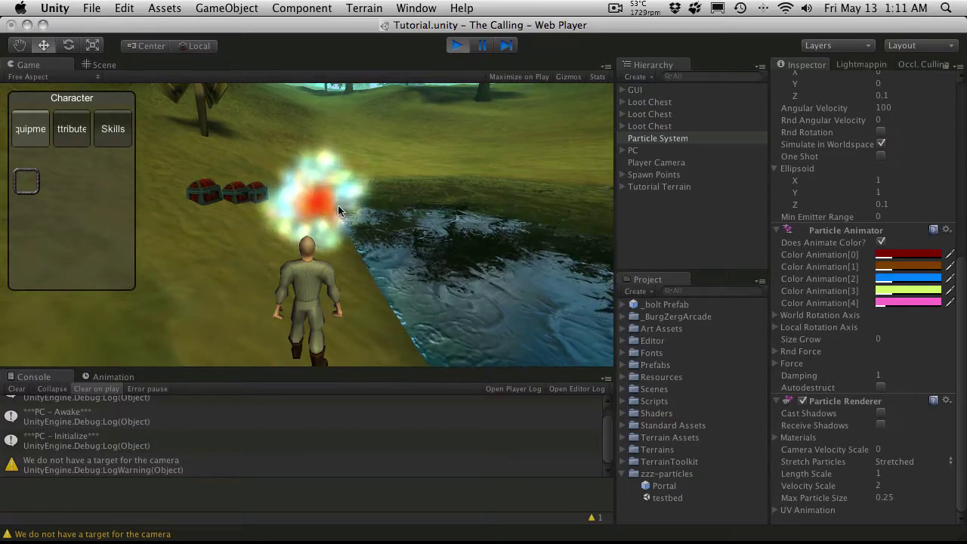
click(457, 47)
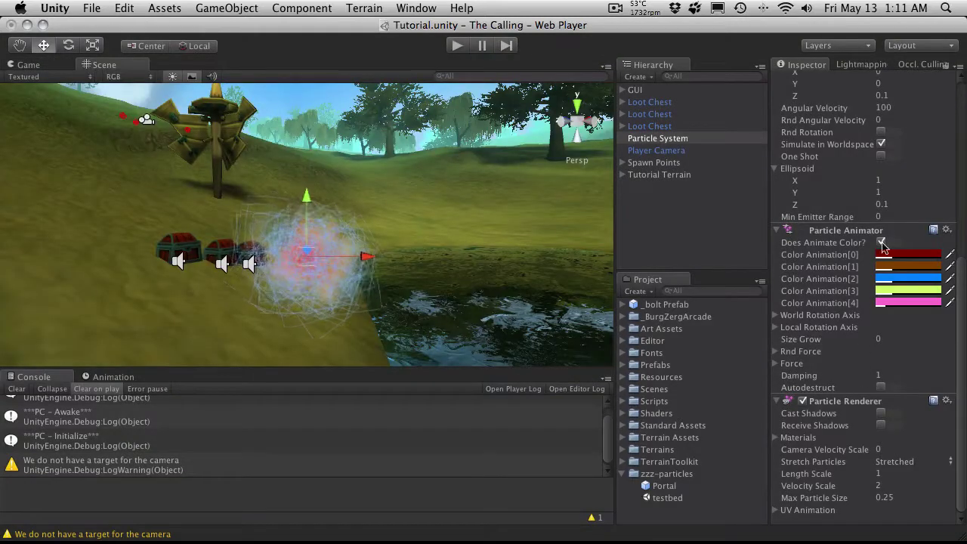
Step: Set the Ellipsoid Particle Emitter's Min Emitter Range to 1
click(887, 217)
key(BackSpace)
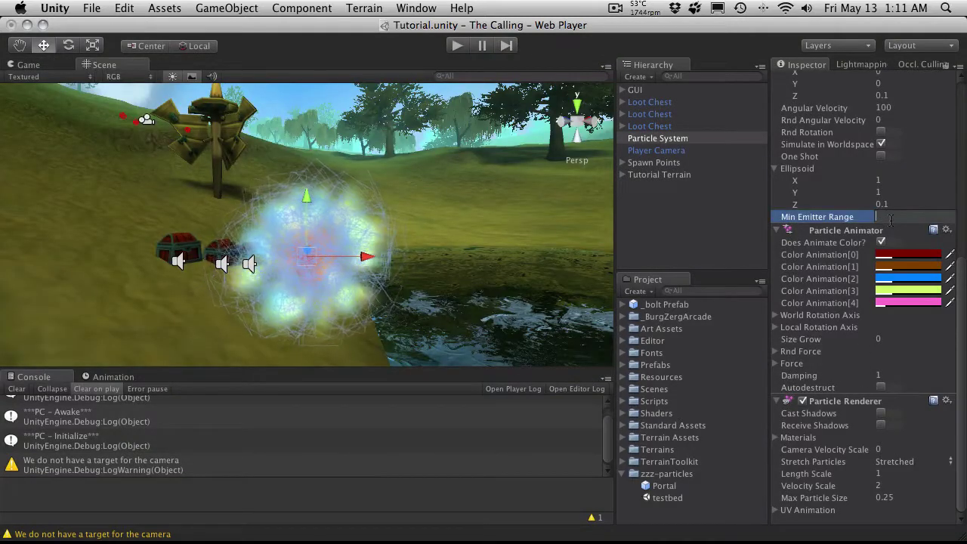
text(1)
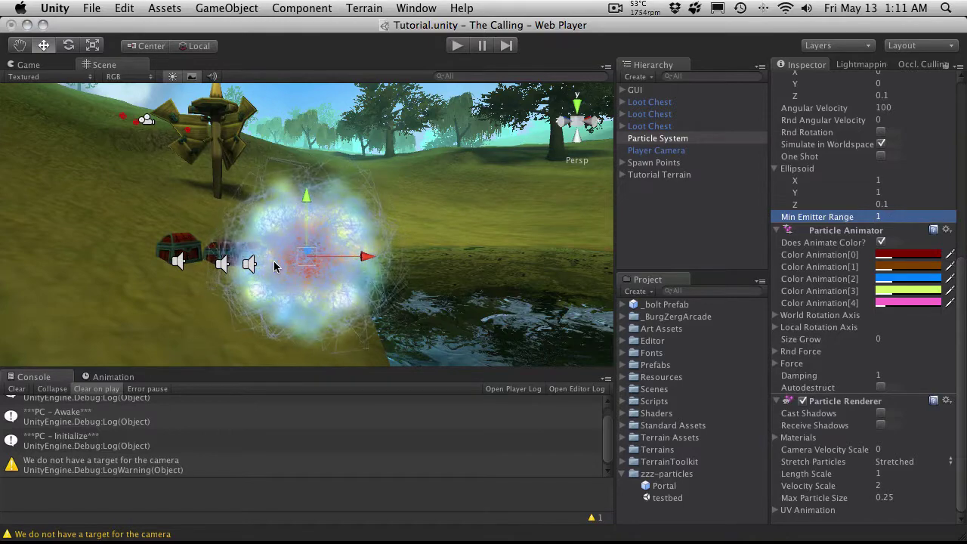
alt+drag(298, 282, 372, 211)
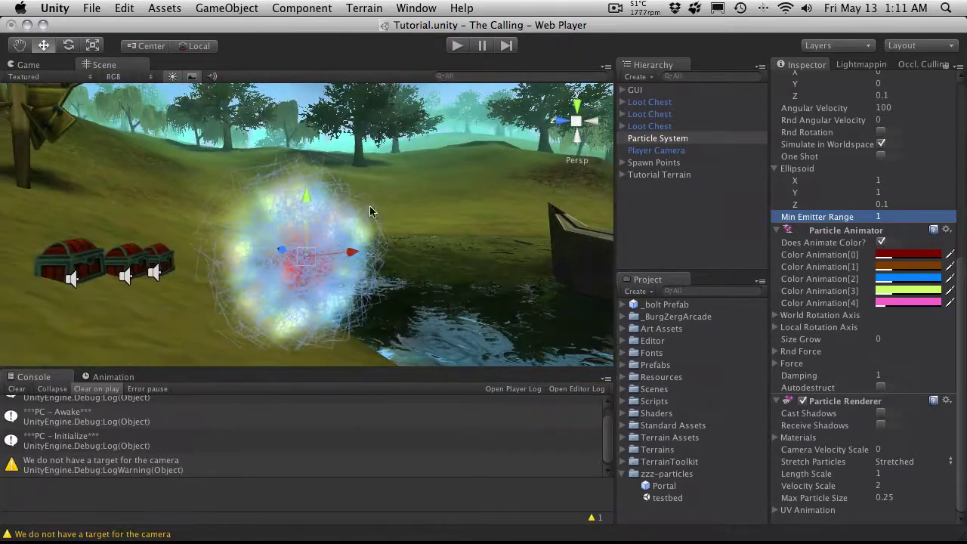
Step: Play the scene, walk the character up to the portal to check the wider emitter range, and stop the game
click(457, 46)
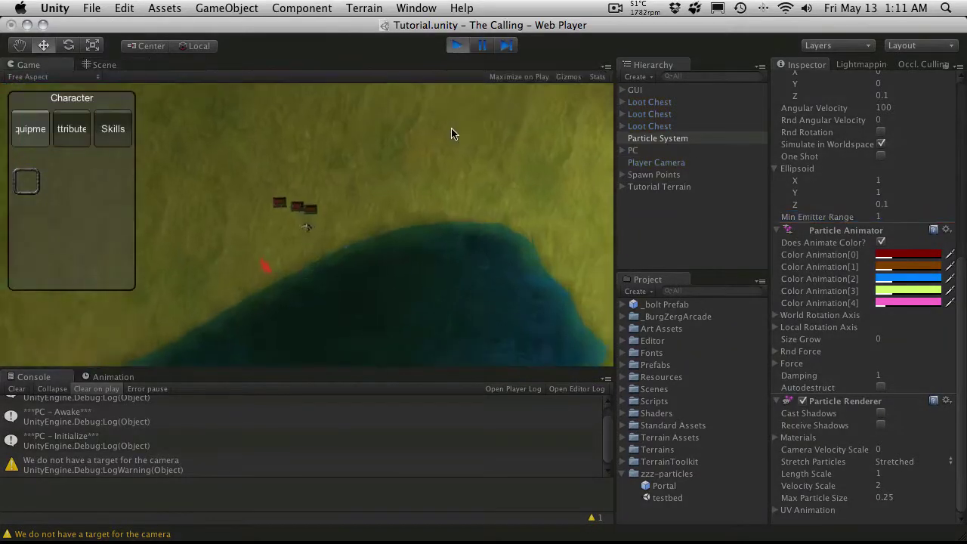
key(w)
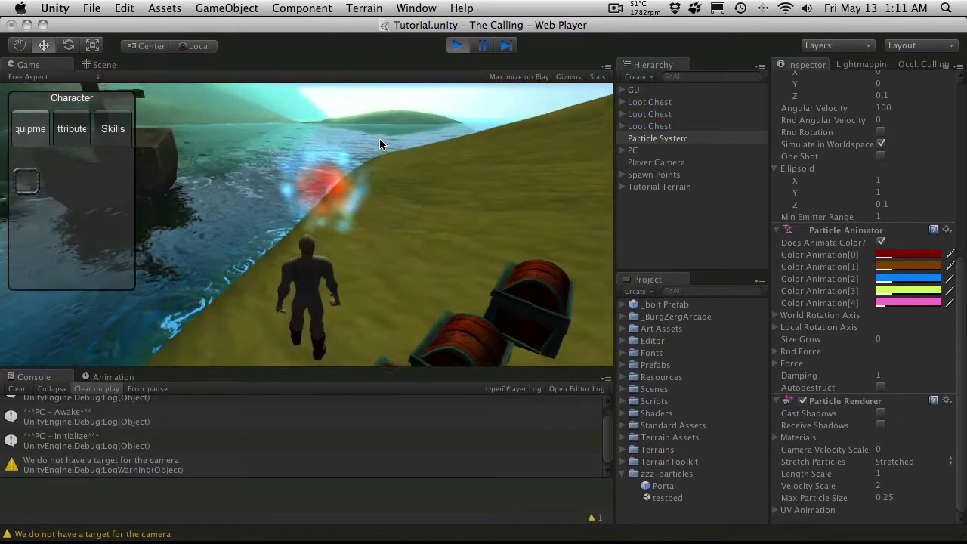
key(d)
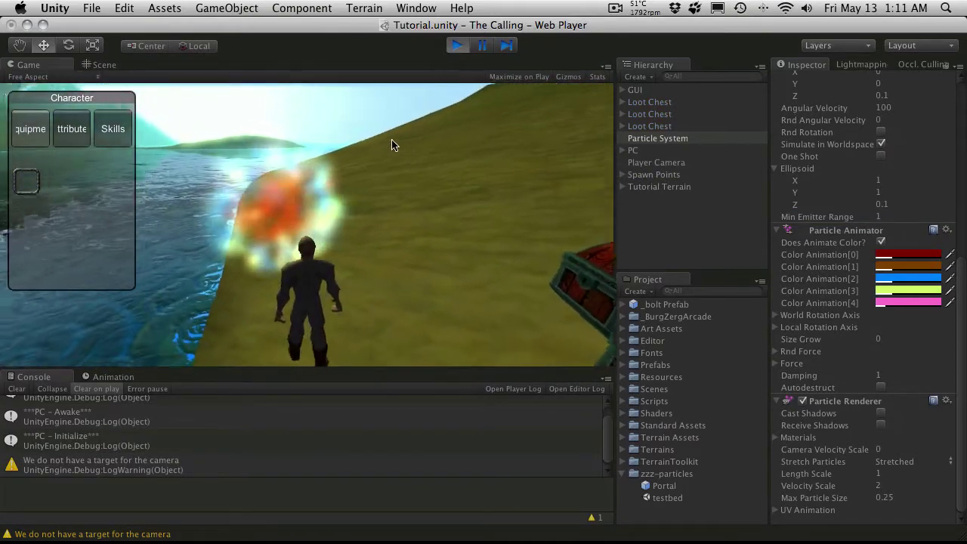
key(a)
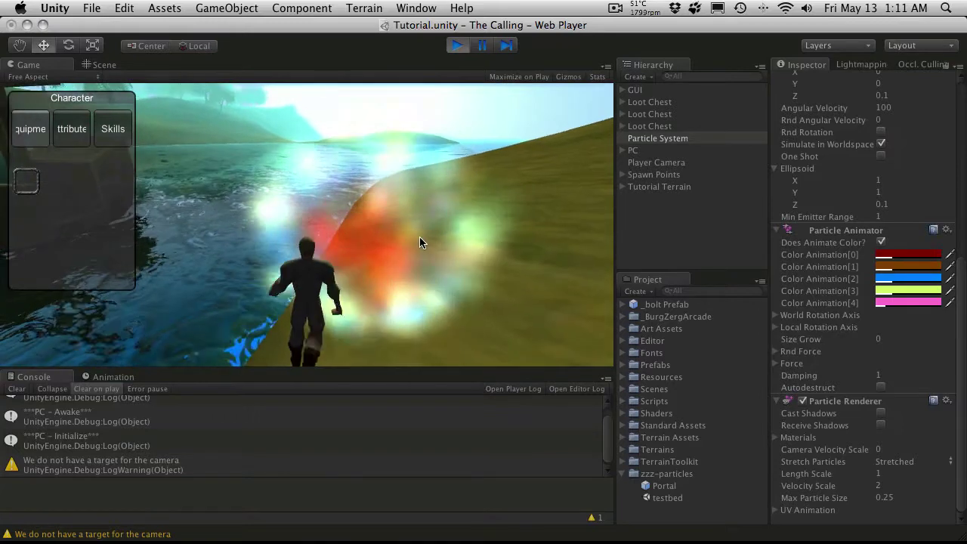
click(457, 46)
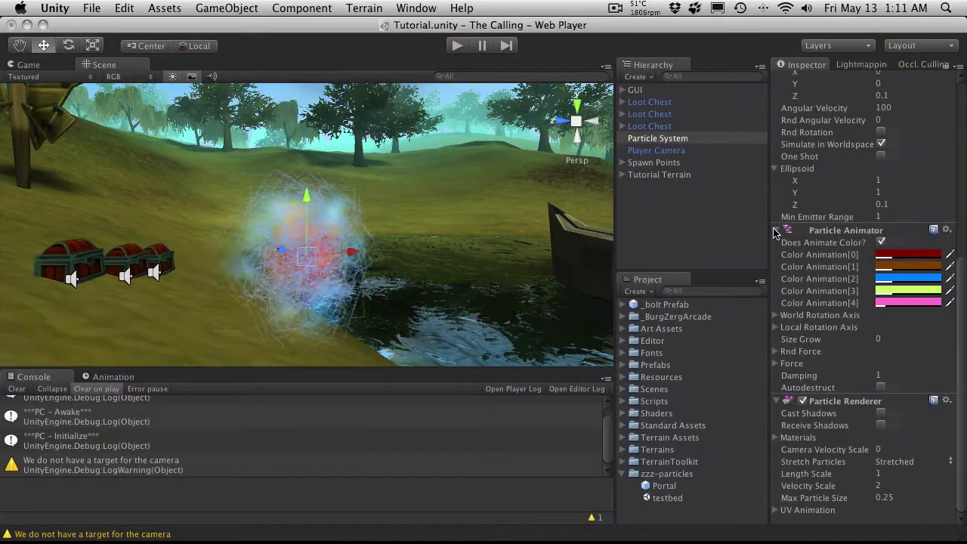
Step: Check the Local Rotation Axis values, turn off the emitter's Simulate in Worldspace, and view the portal from several sides
click(776, 327)
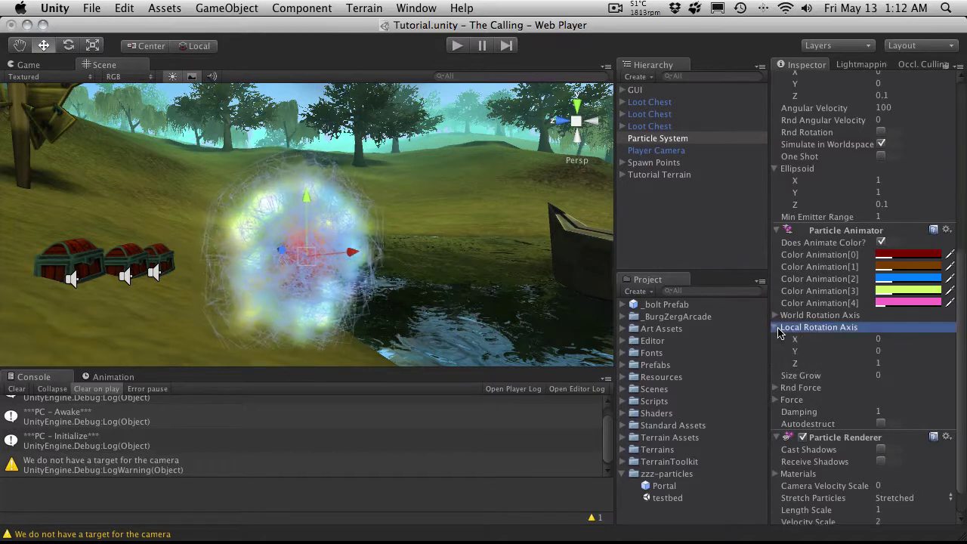
click(777, 330)
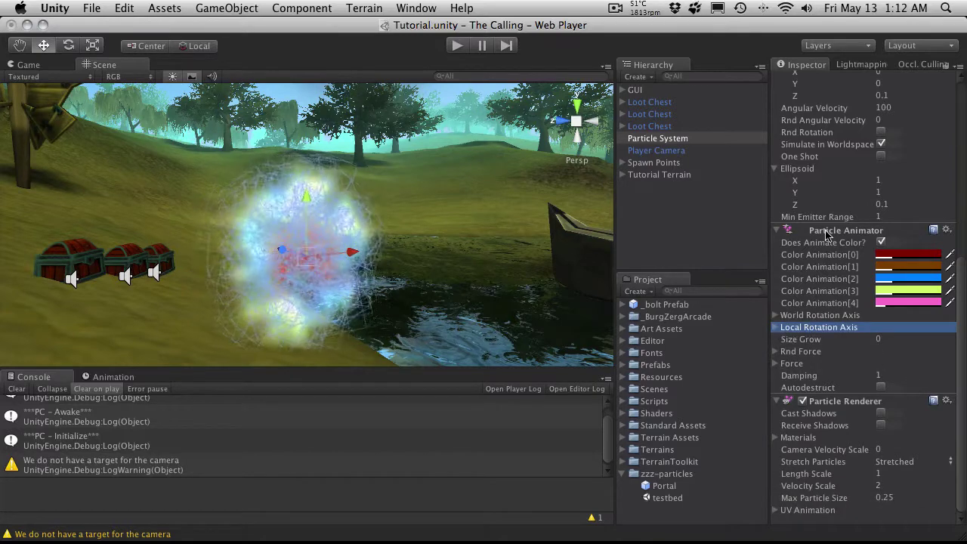
click(880, 144)
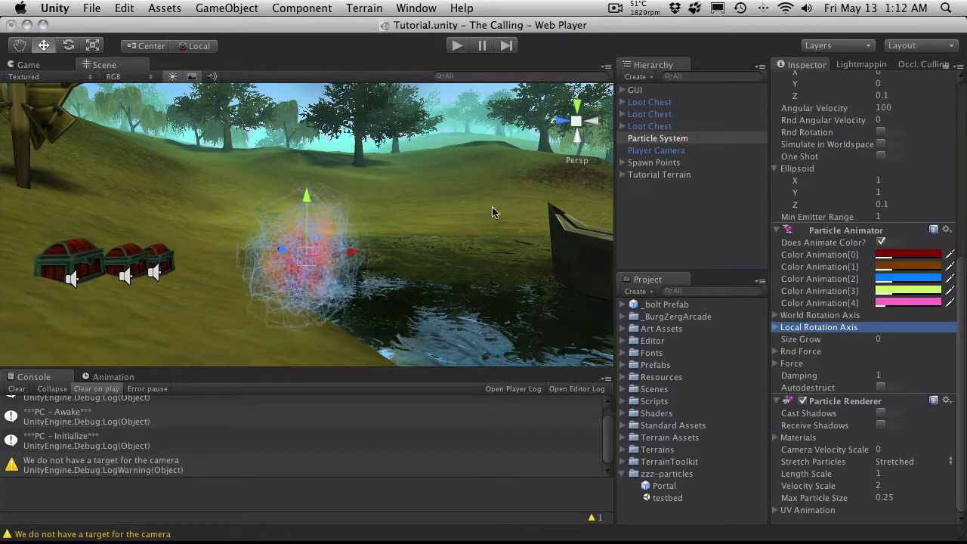
alt+drag(200, 215, 357, 276)
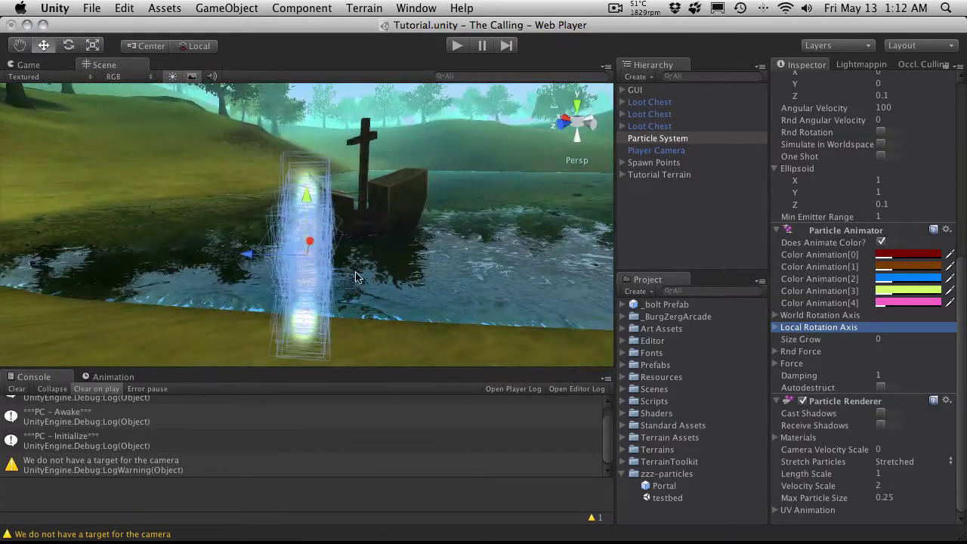
drag(255, 259, 556, 228)
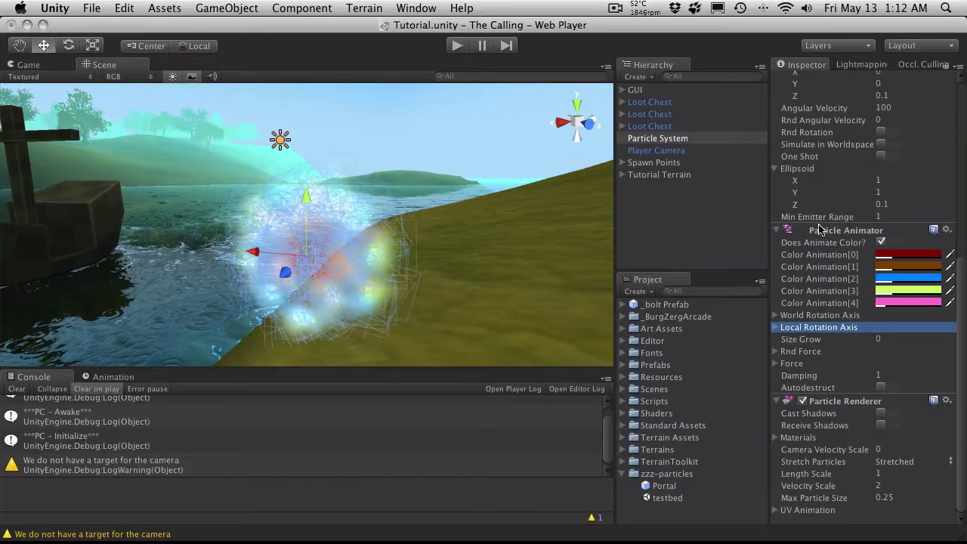
Step: Set the Ellipsoid Particle Emitter's Rnd Velocity X and Y to 1 and view the portal from its other side
scroll(819, 229, up, 5)
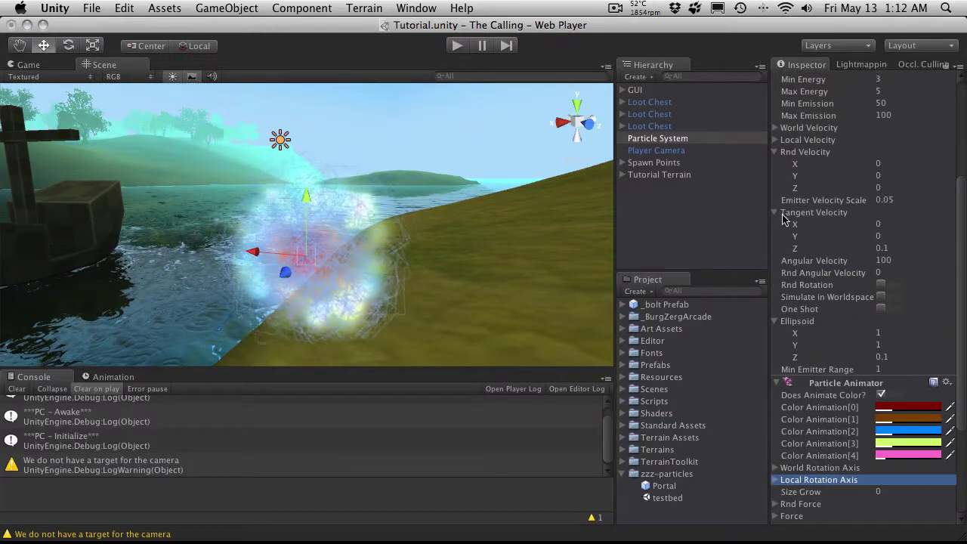
click(775, 214)
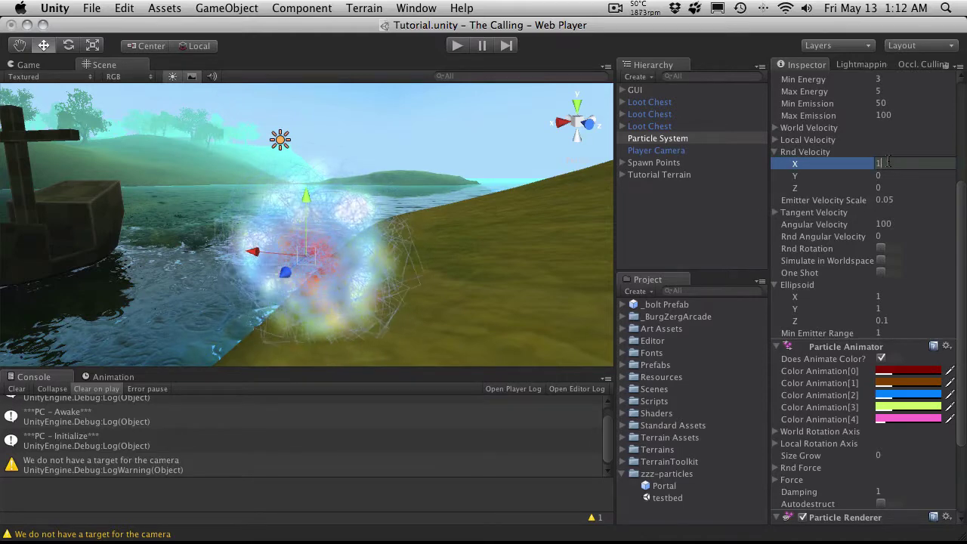
key(Tab)
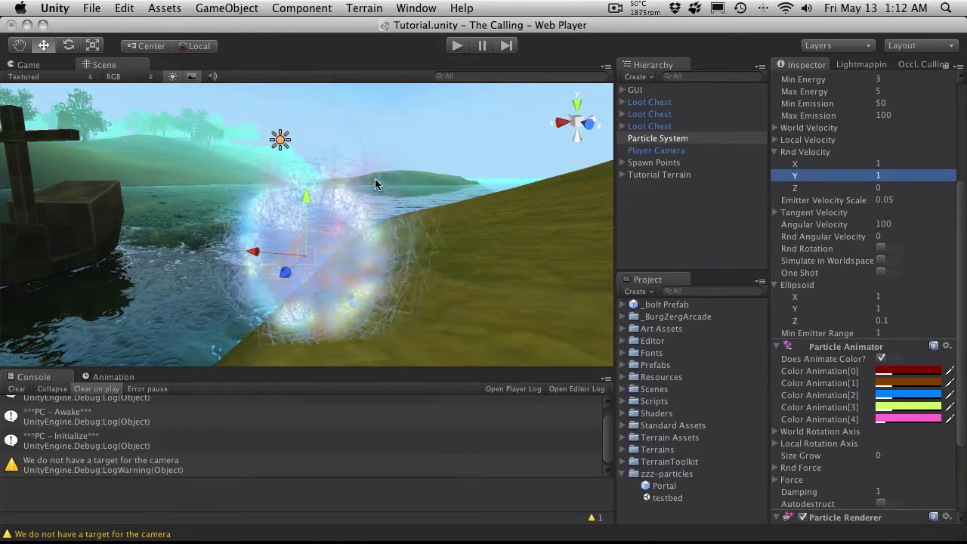
alt+drag(375, 178, 964, 216)
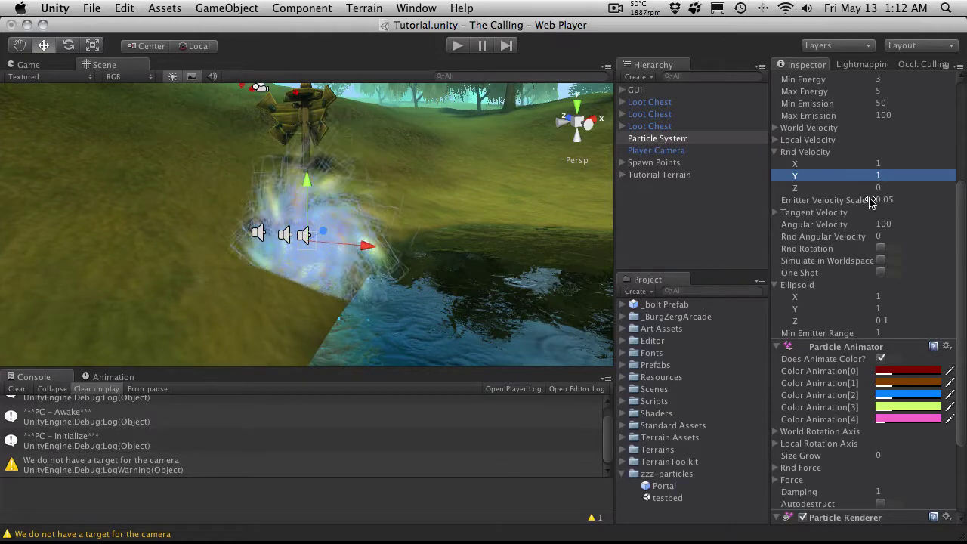
alt+drag(325, 237, 393, 216)
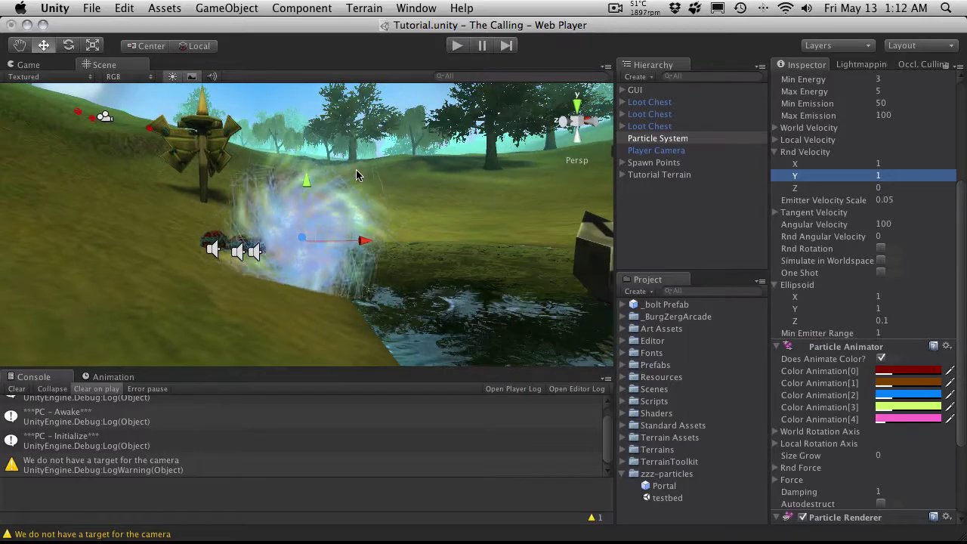
Step: Play the scene, run the character around the portal to check the random velocity from several angles, and stop the game
click(459, 45)
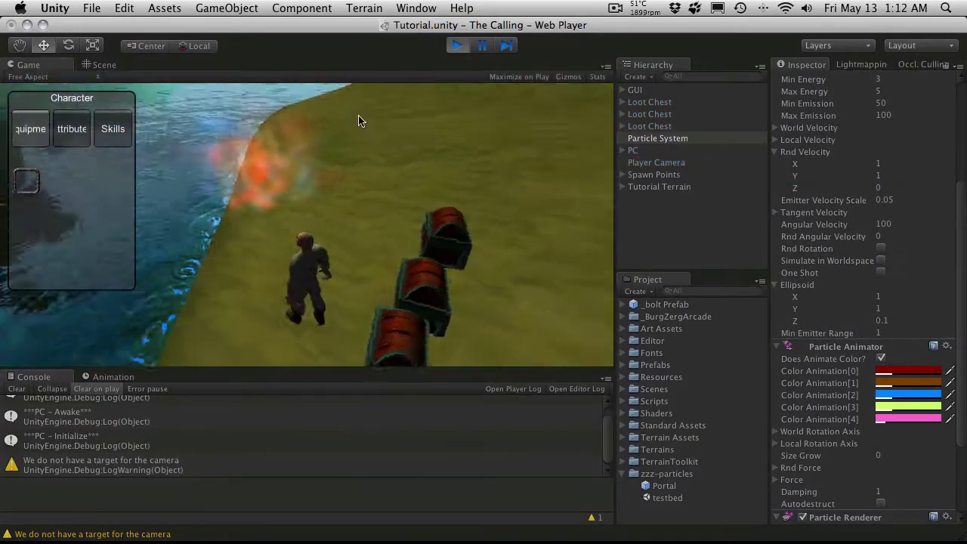
key(w)
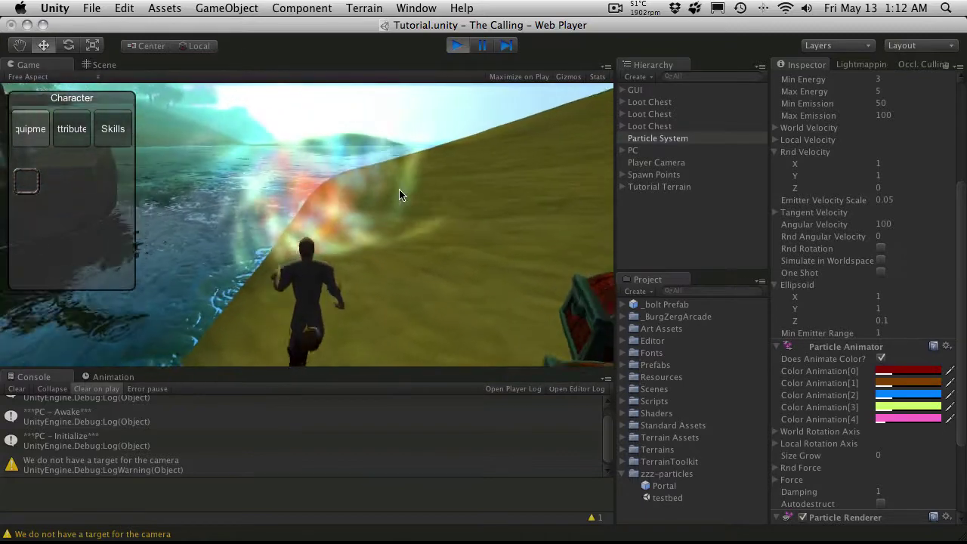
key(d)
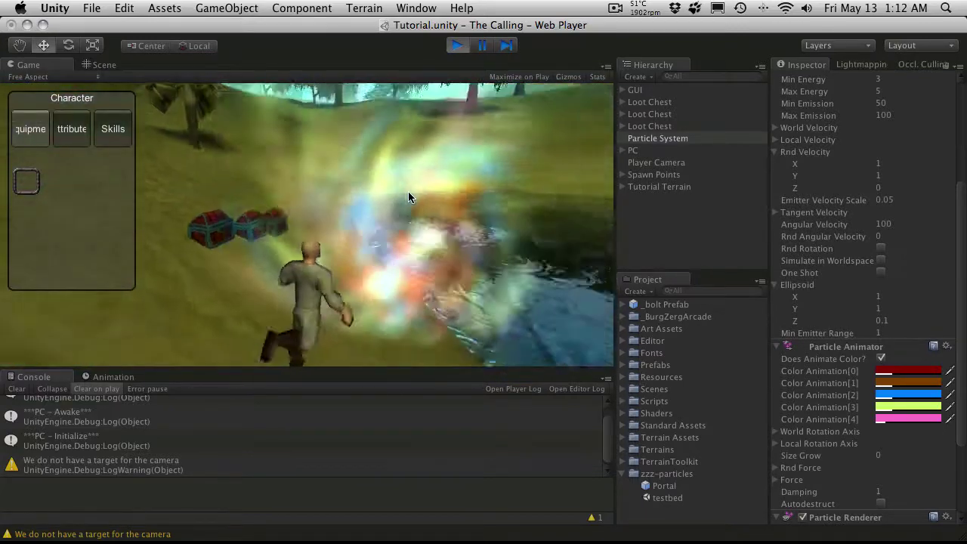
key(w)
key(d)
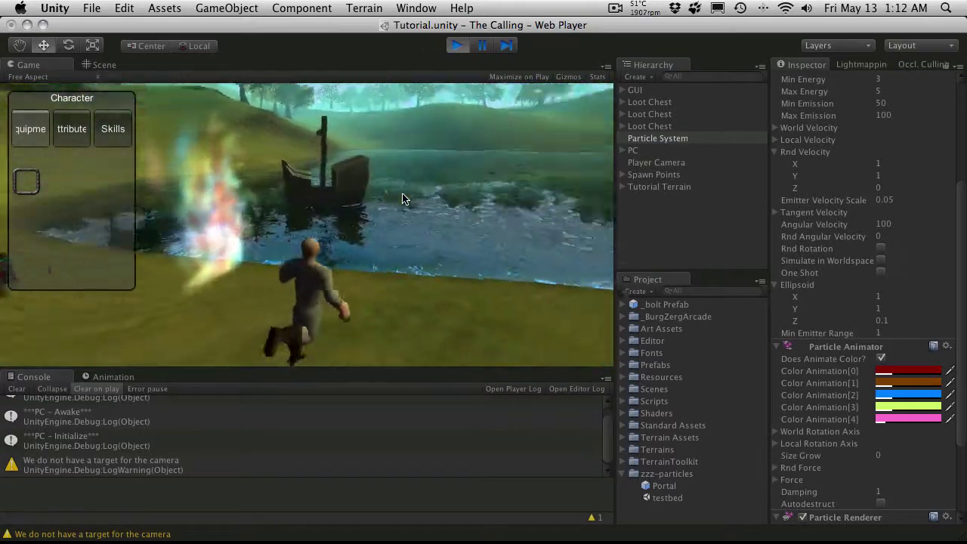
key(a)
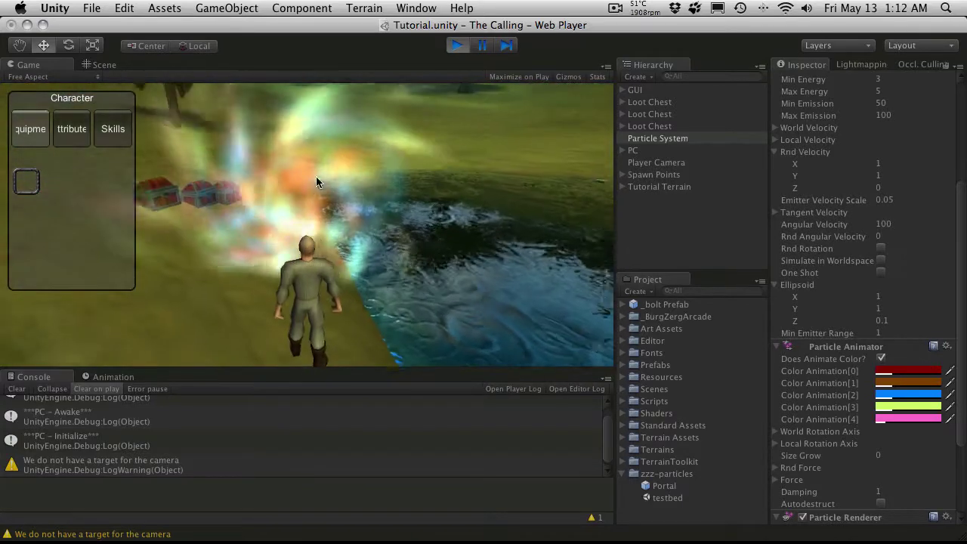
key(a)
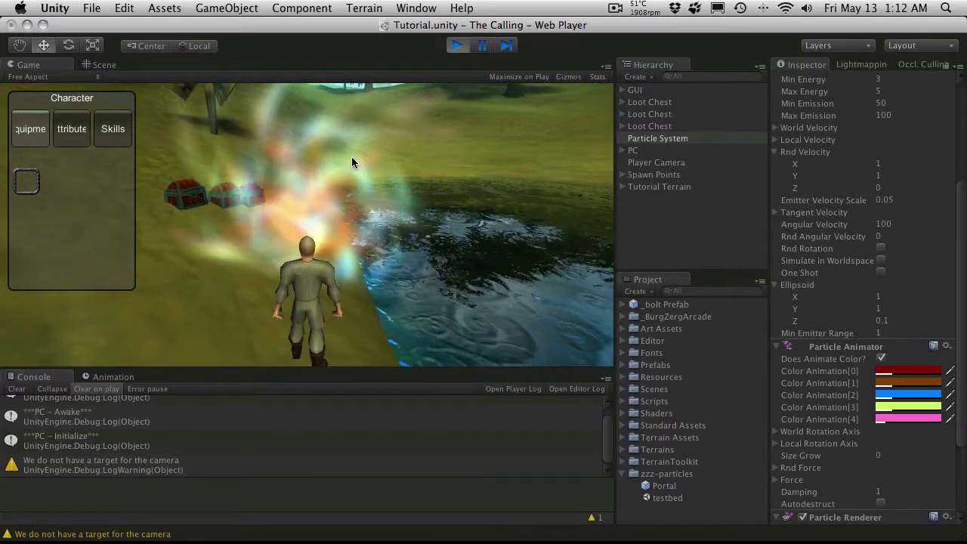
key(s)
key(w)
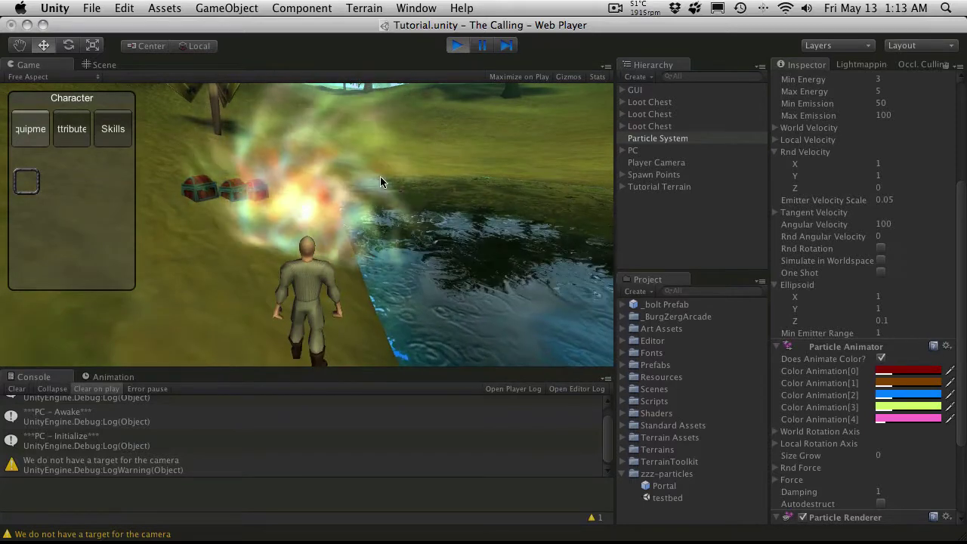
click(456, 46)
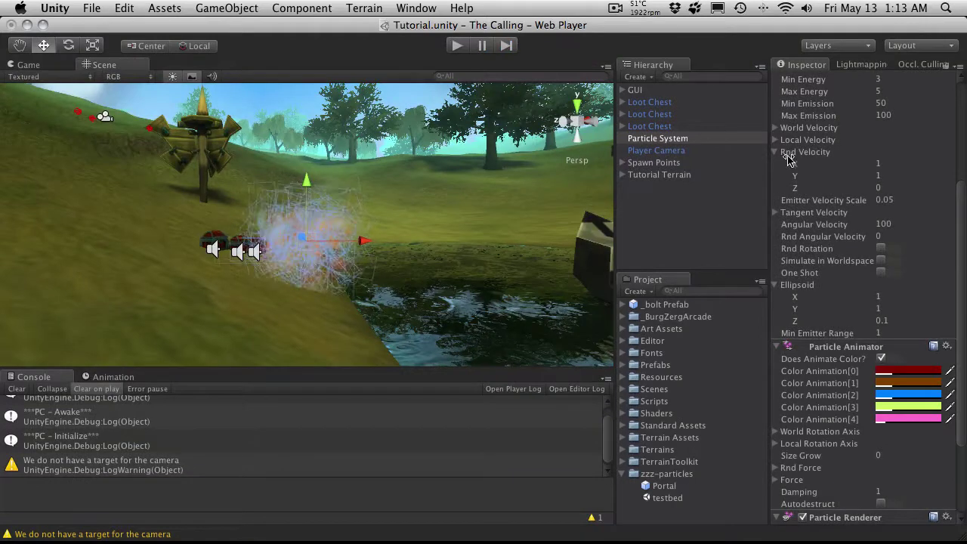
Step: Set the Particle Renderer's Velocity Scale to 1 and inspect the portal up close in the scene
click(774, 153)
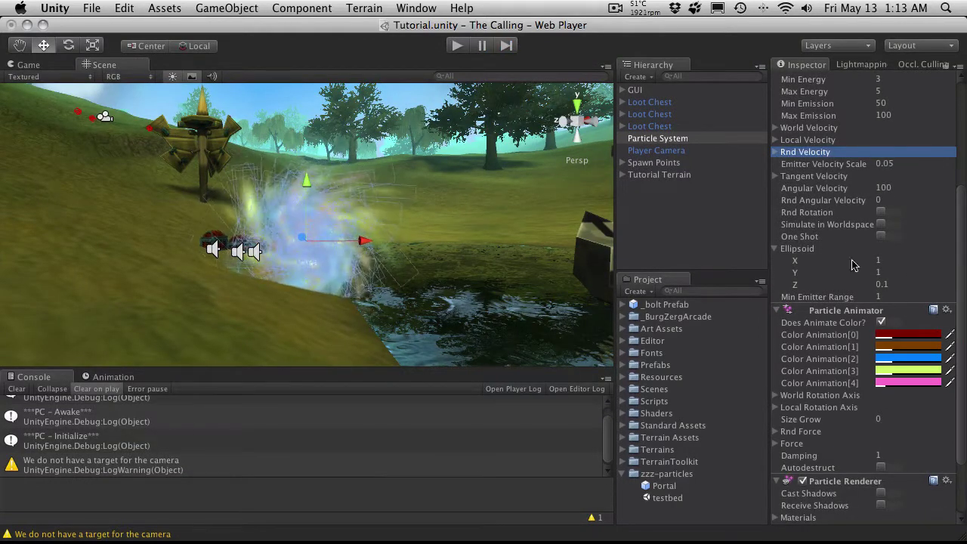
scroll(816, 411, down, 3)
click(880, 486)
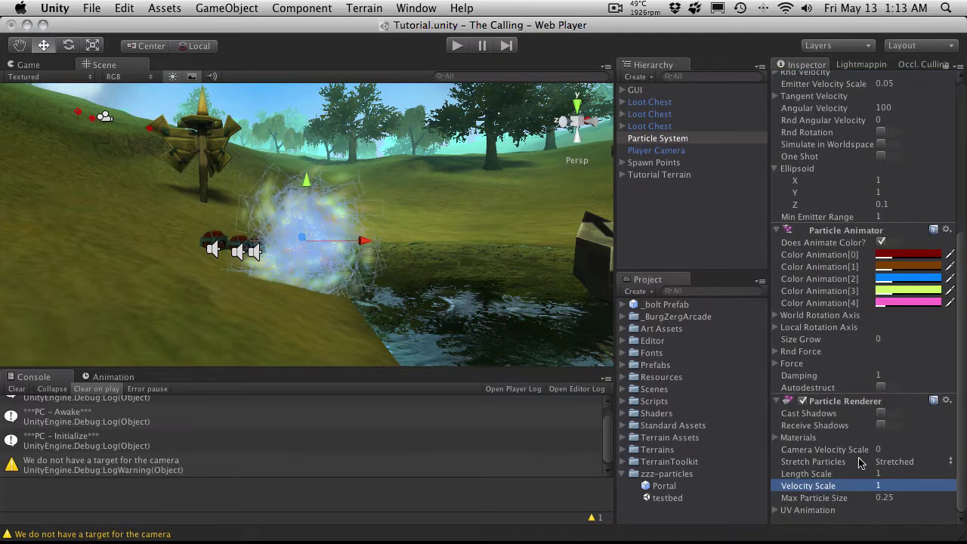
scroll(432, 251, up, 5)
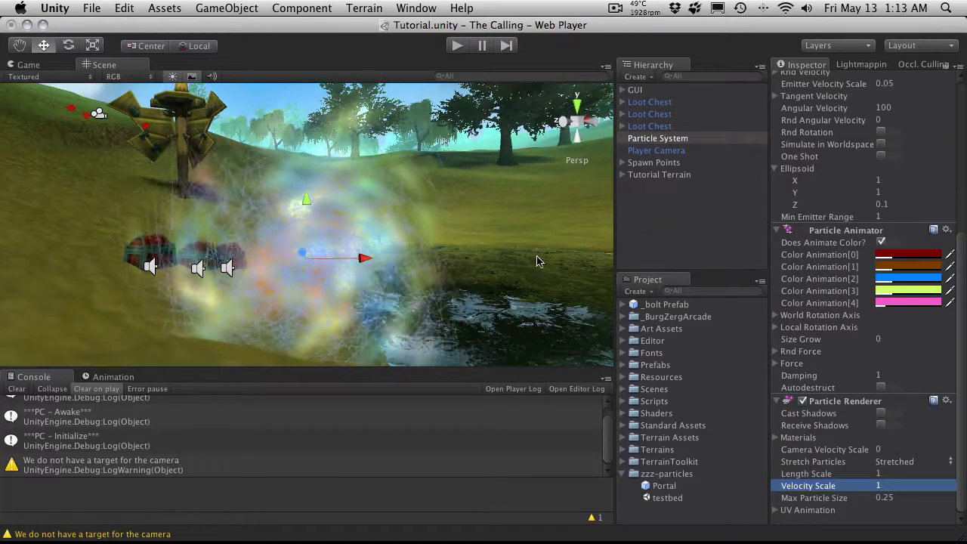
scroll(549, 288, up, 3)
scroll(549, 288, down, 4)
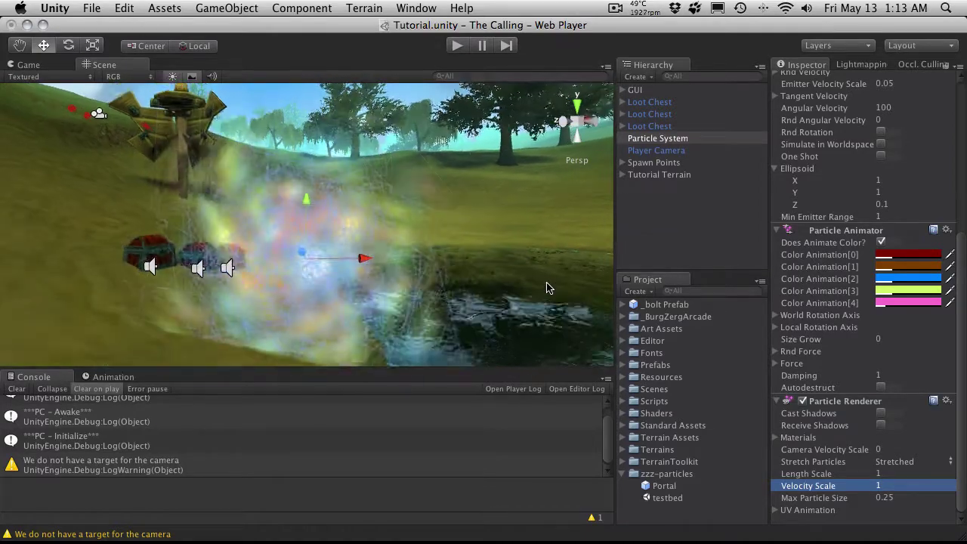
scroll(549, 288, down, 2)
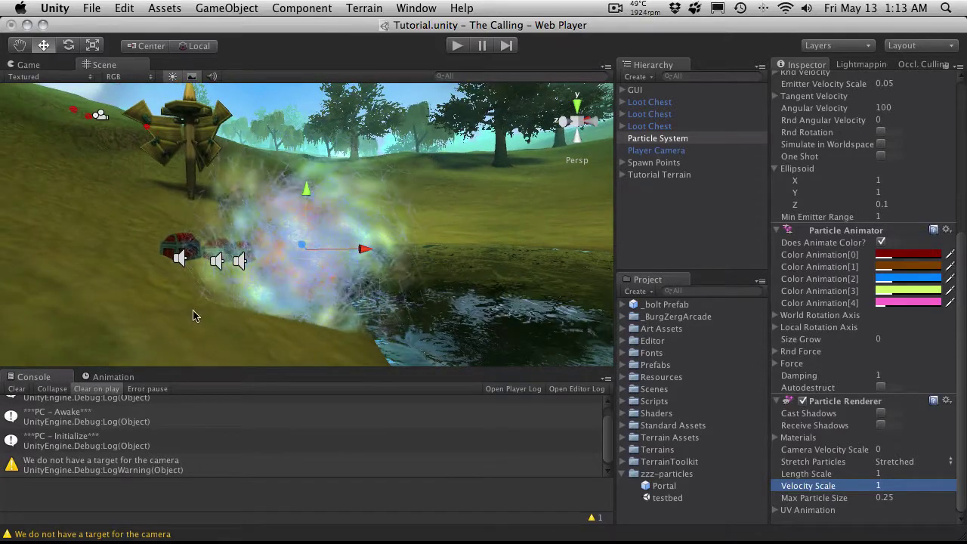
Step: Play the scene, walk and turn the character around the portal to judge the reduced particle stretching, and stop the game
click(457, 45)
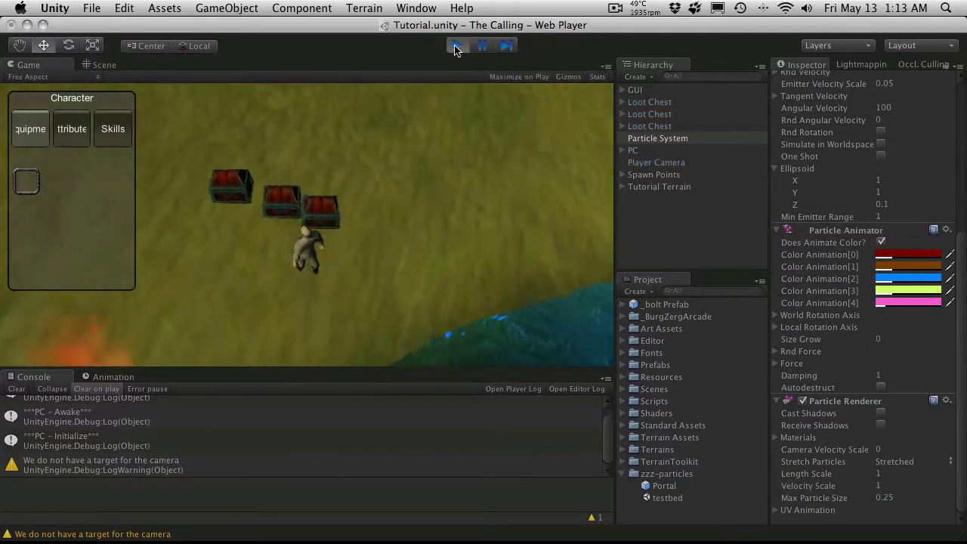
key(w)
key(w)
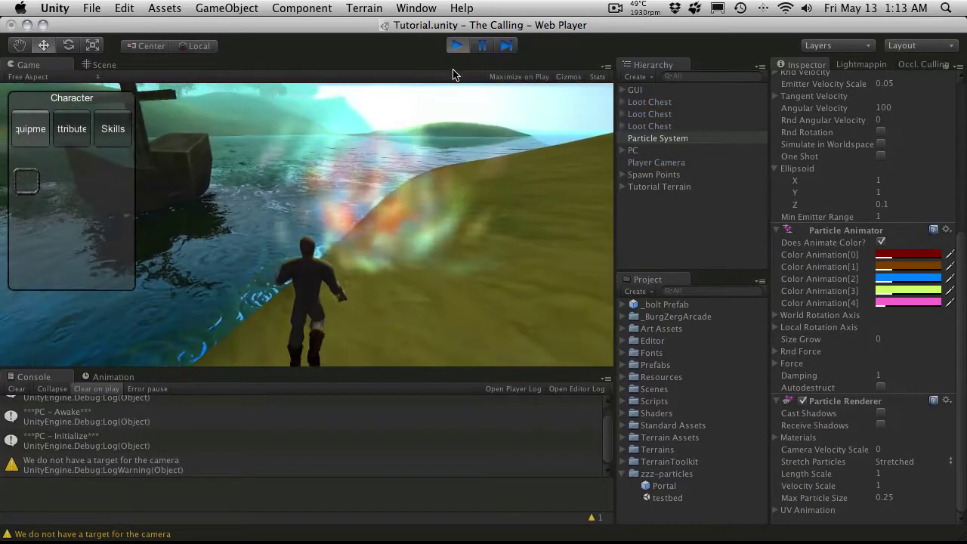
key(d)
key(a)
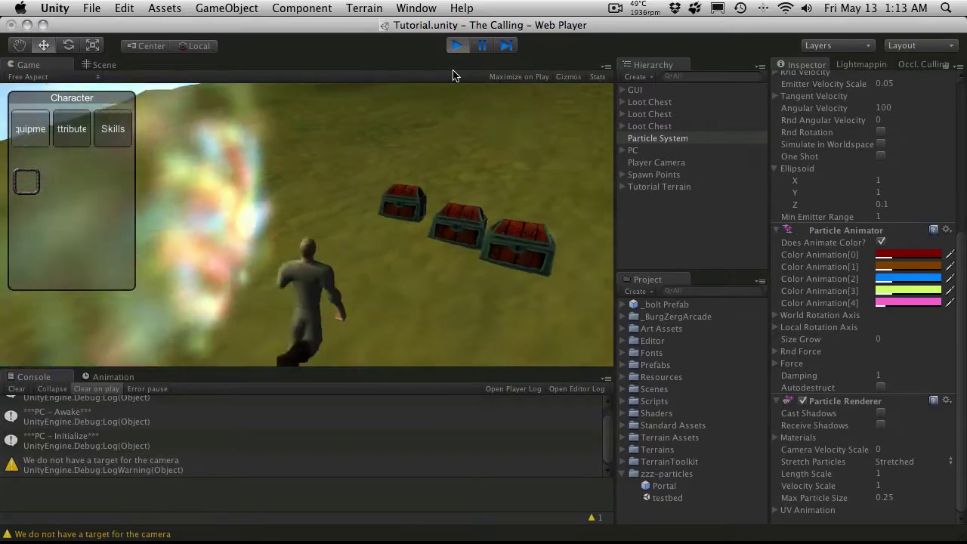
key(a)
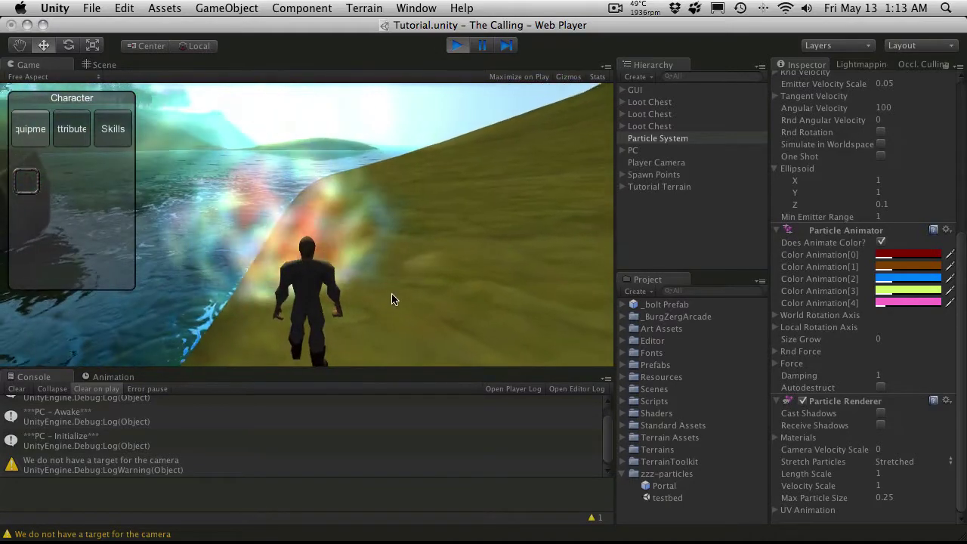
right_drag(400, 183, 450, 264)
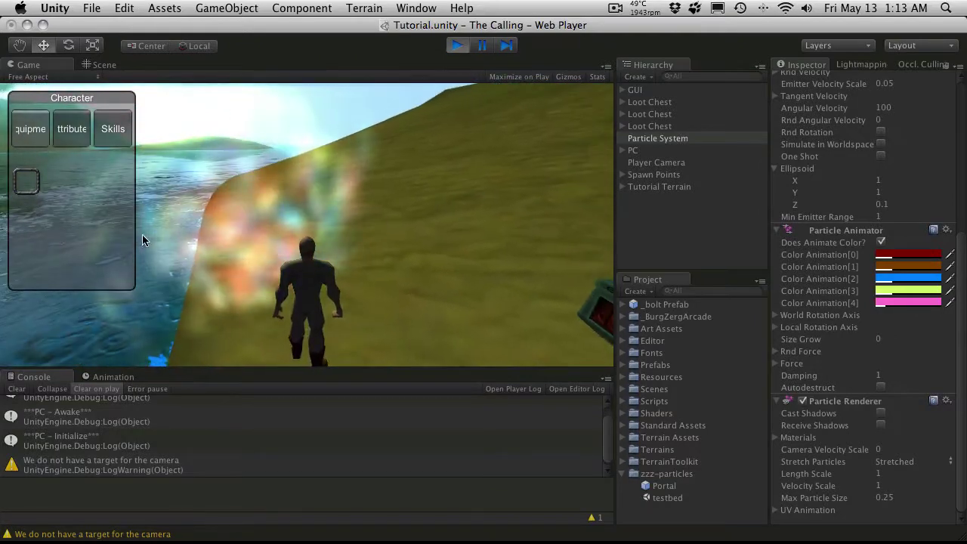
key(a)
key(a)
key(d)
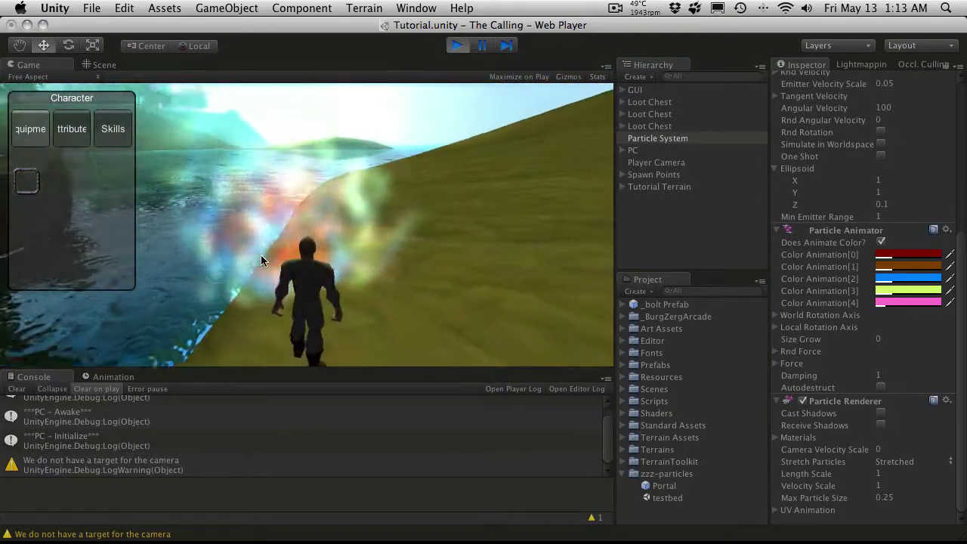
key(w)
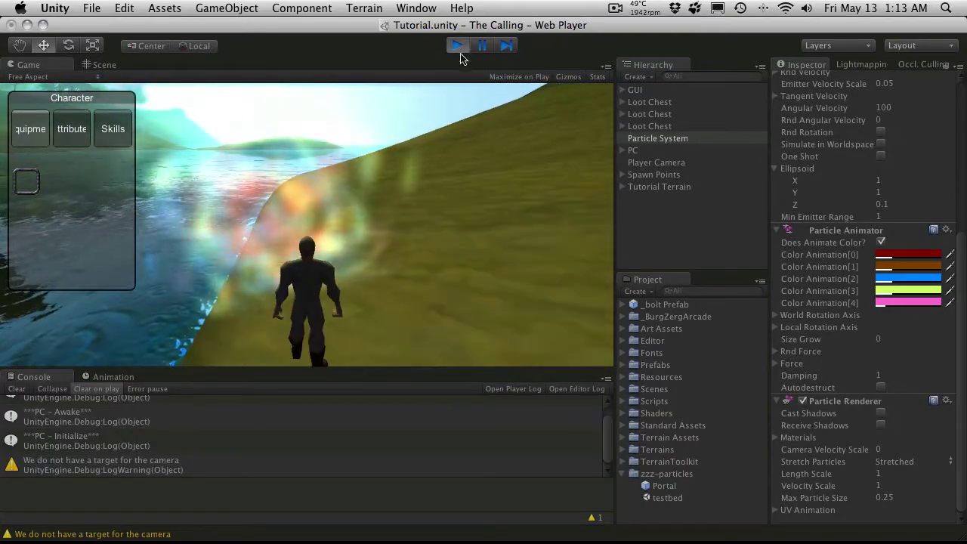
click(457, 46)
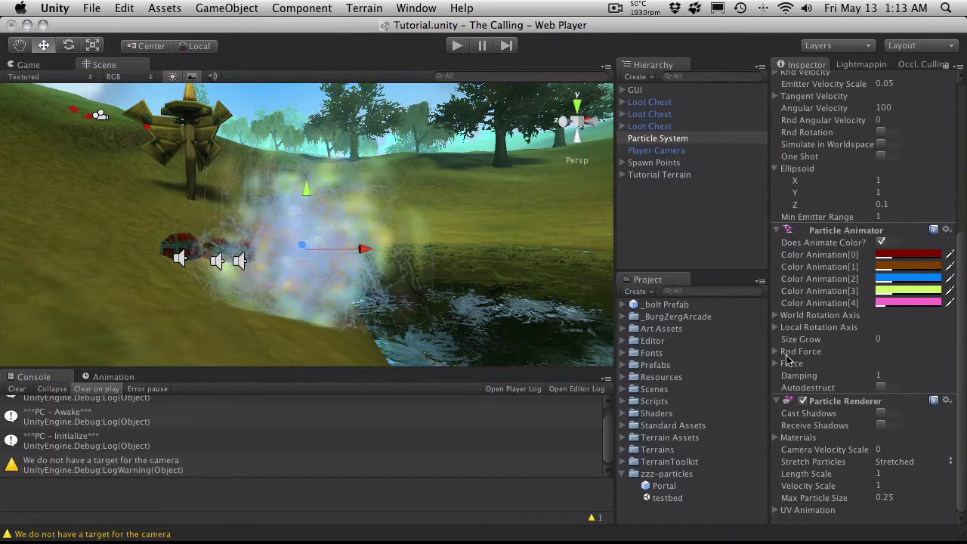
Step: Try a Local Rotation Axis Z of 0.5 in the Particle Animator and deselect the particle system to preview it
click(778, 329)
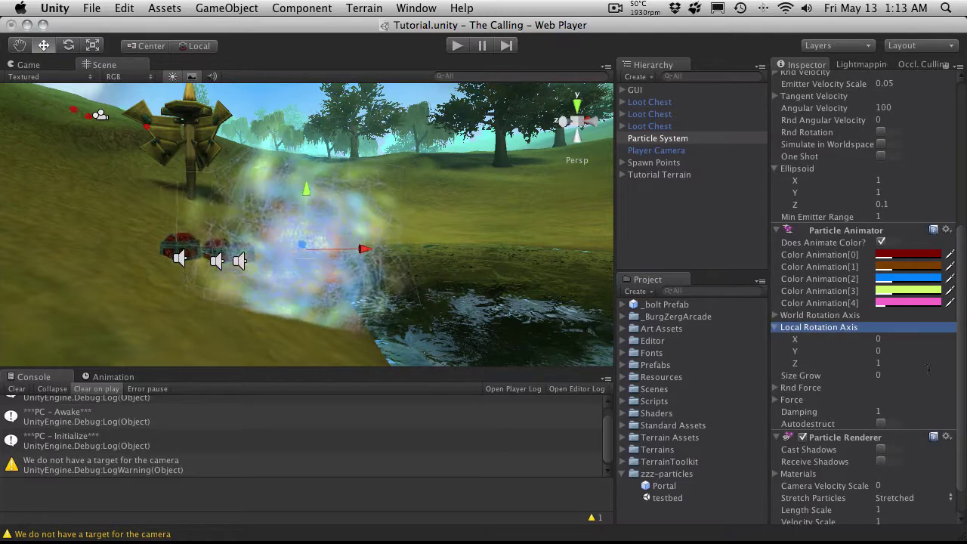
click(912, 364)
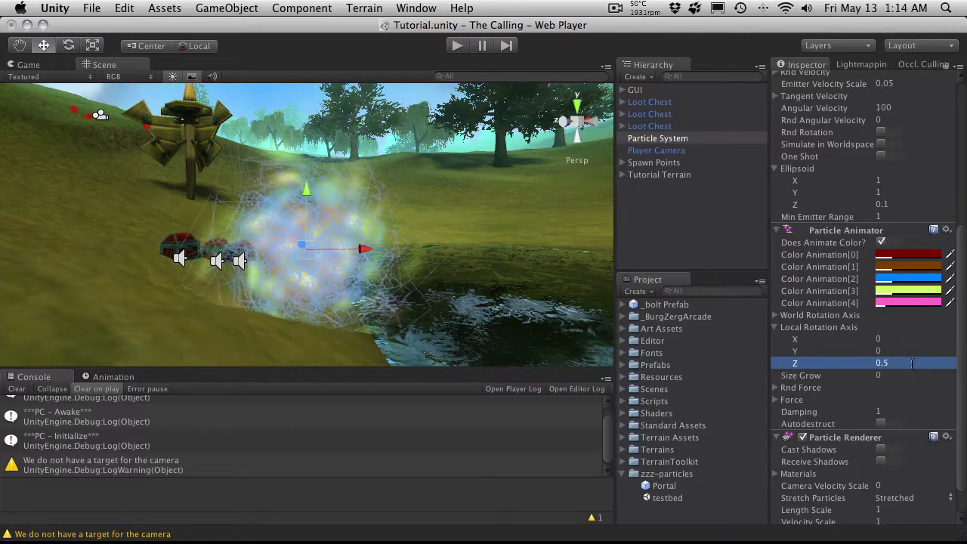
click(684, 219)
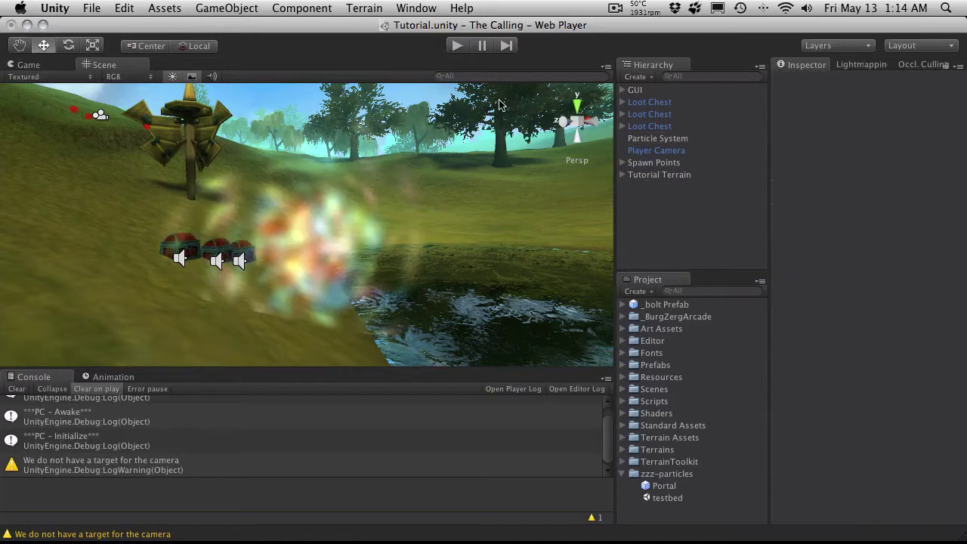
Step: Reselect the Particle System and set its Local Rotation Axis Z to 1, then raise it to 2
click(657, 139)
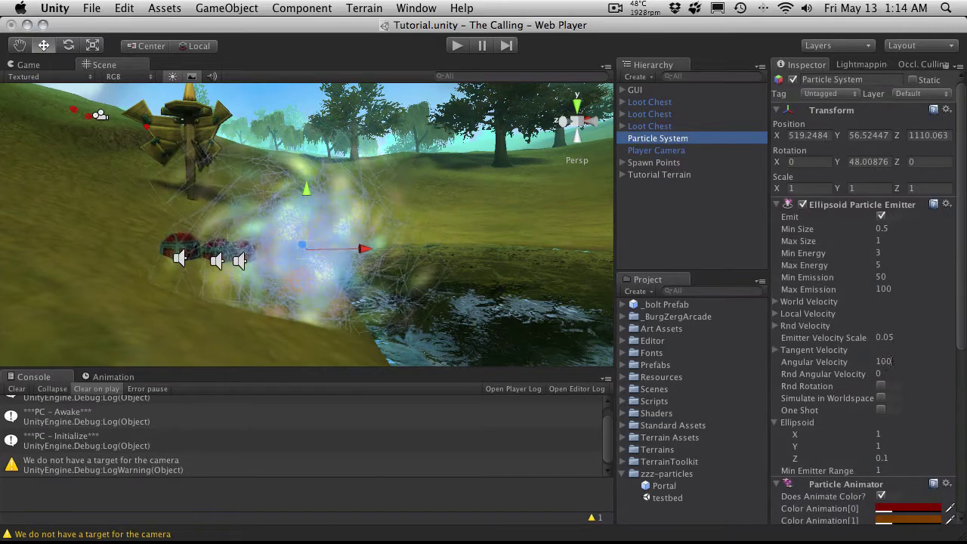
scroll(827, 446, down, 5)
click(888, 447)
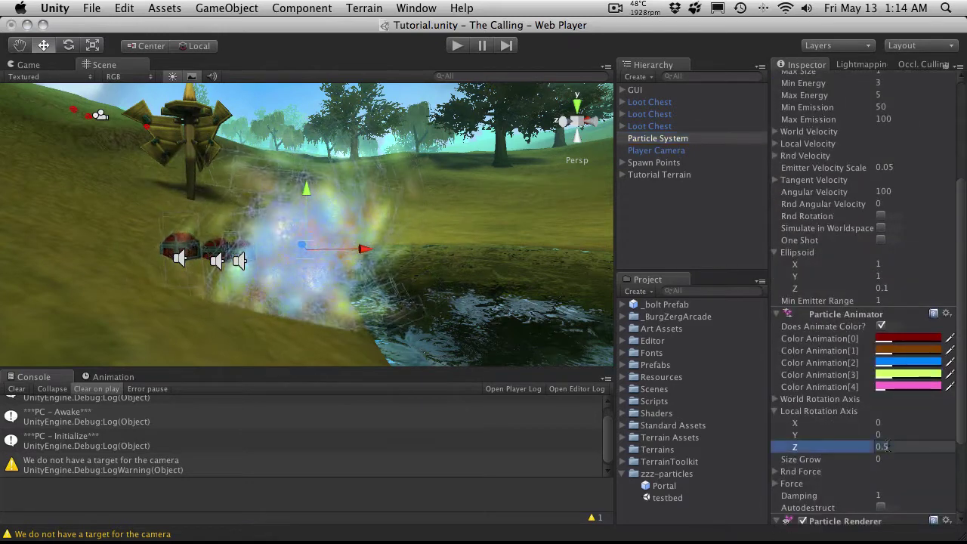
text(1)
key(Return)
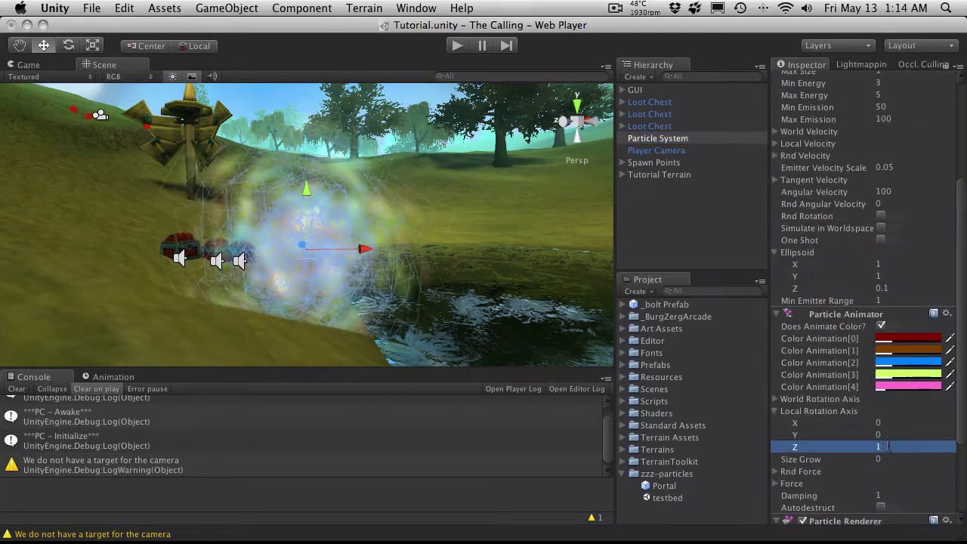
click(878, 445)
text(2)
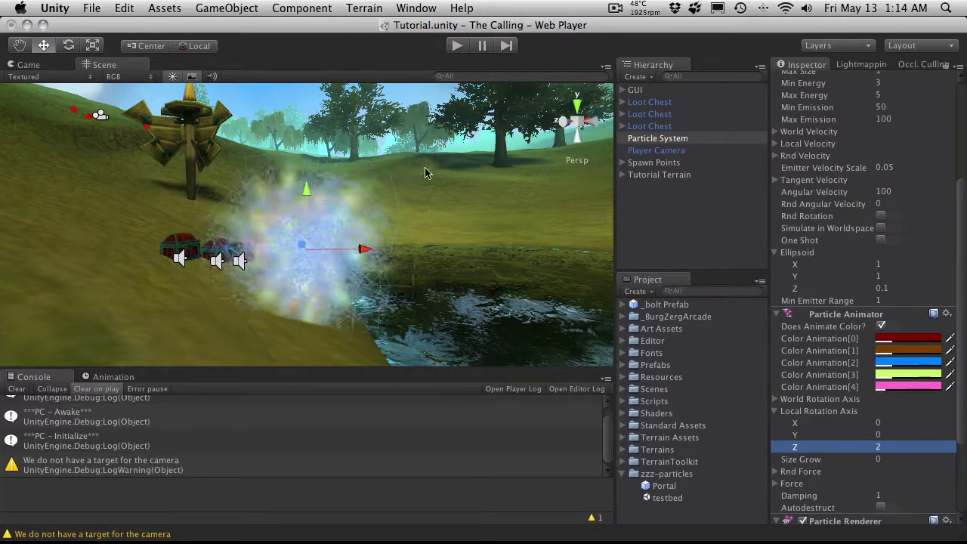
Step: Play the scene, run the character up to the particle system to judge its faster rotation, and stop the game
click(460, 49)
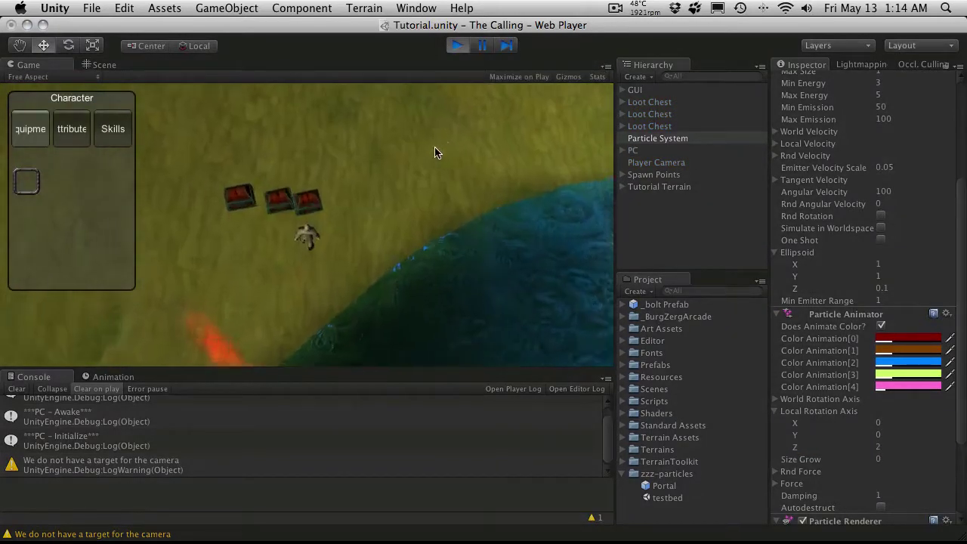
key(w)
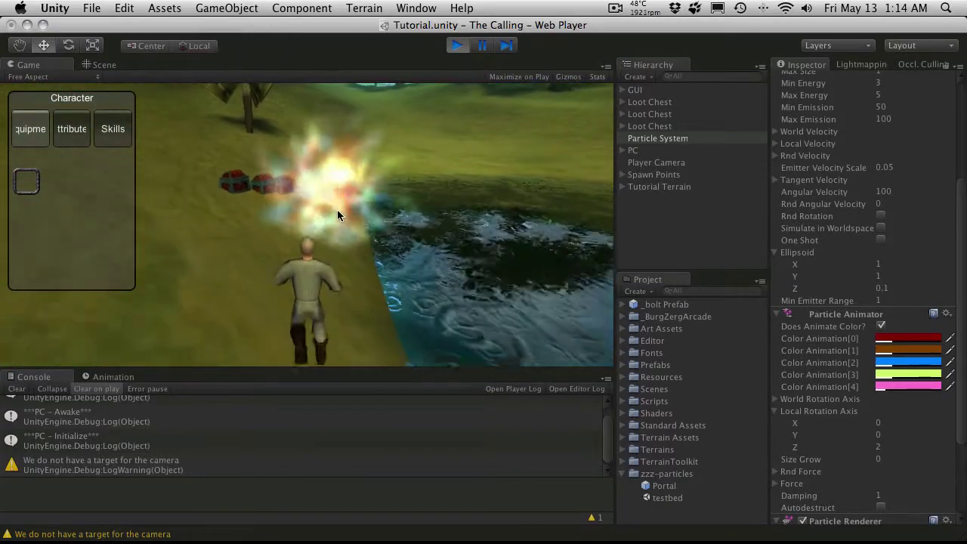
click(455, 46)
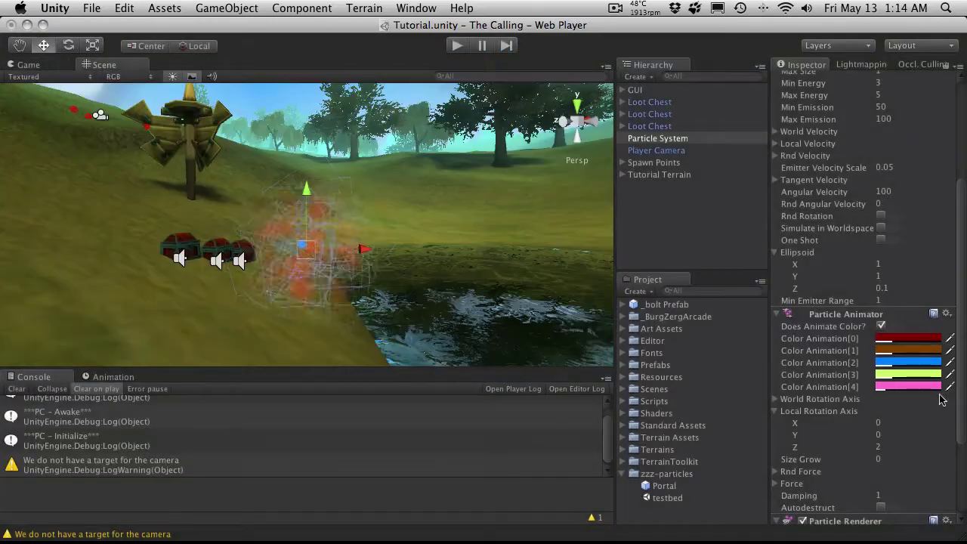
Step: Set the opacity of the Particle Animator's Color Animation[4] to 25%
click(909, 387)
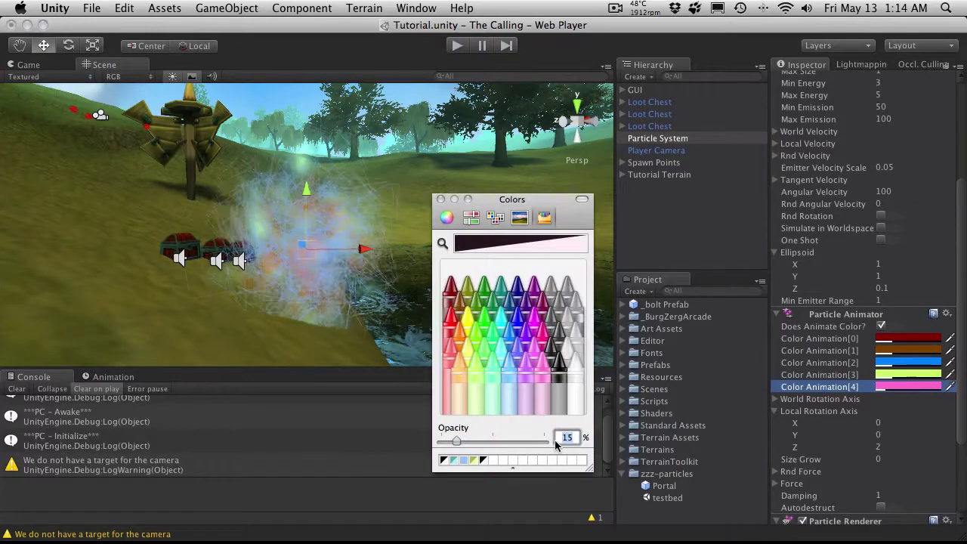
text(25)
key(Return)
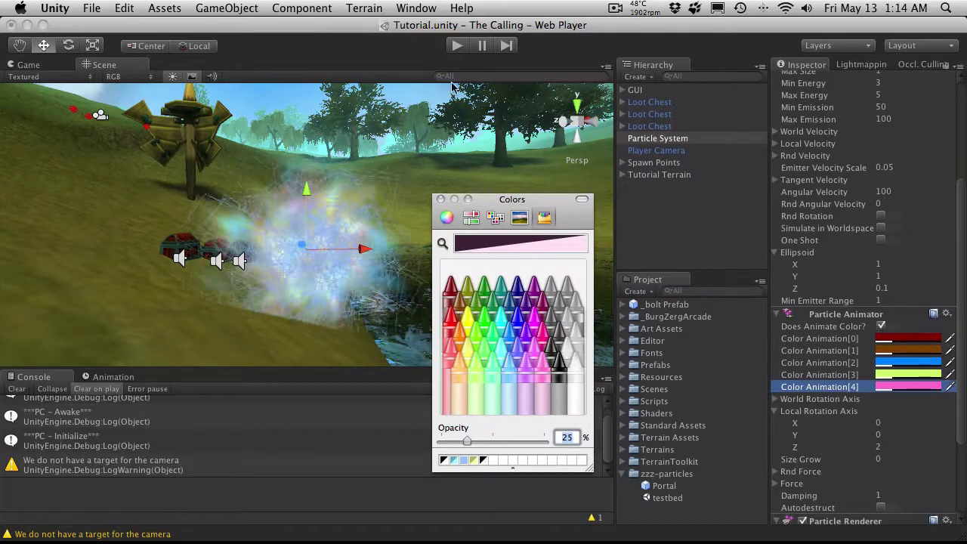
click(441, 199)
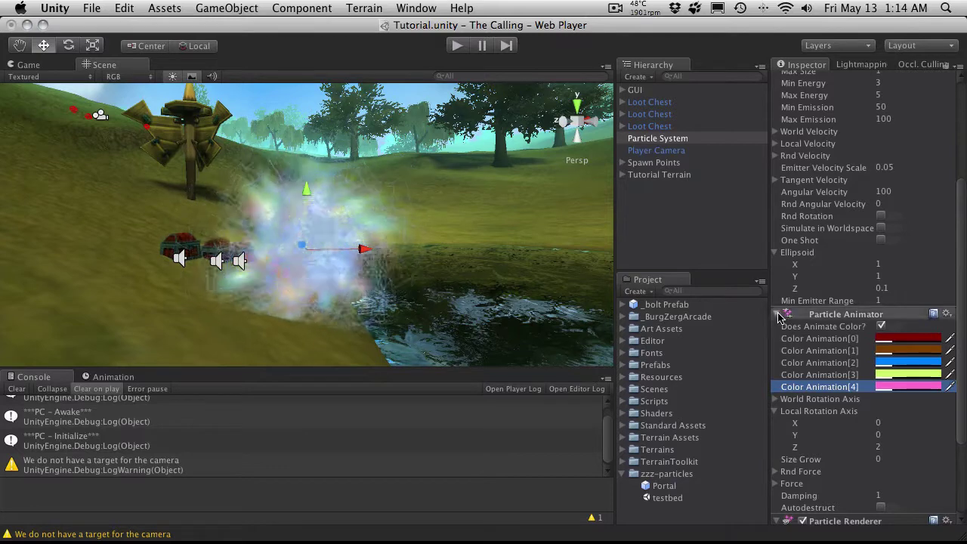
Step: Assign the particle_1 material from the textures' particles folder to Element 0 of the Particle Renderer's Materials
click(778, 314)
click(776, 109)
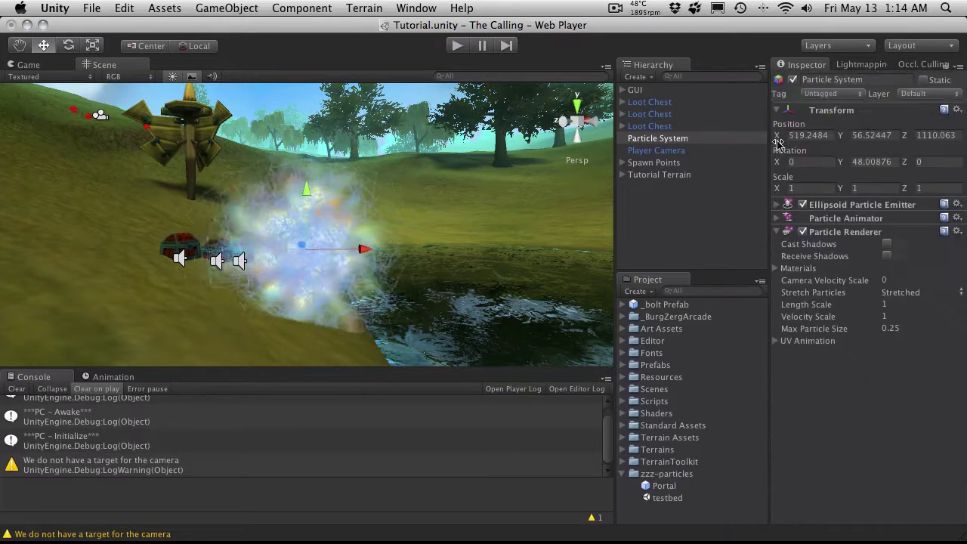
click(777, 269)
click(923, 294)
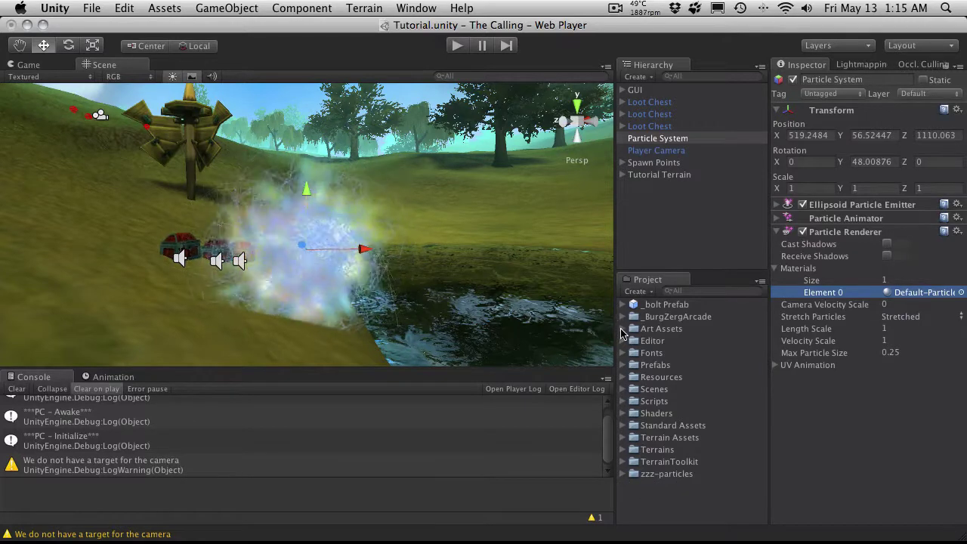
scroll(714, 413, down, 5)
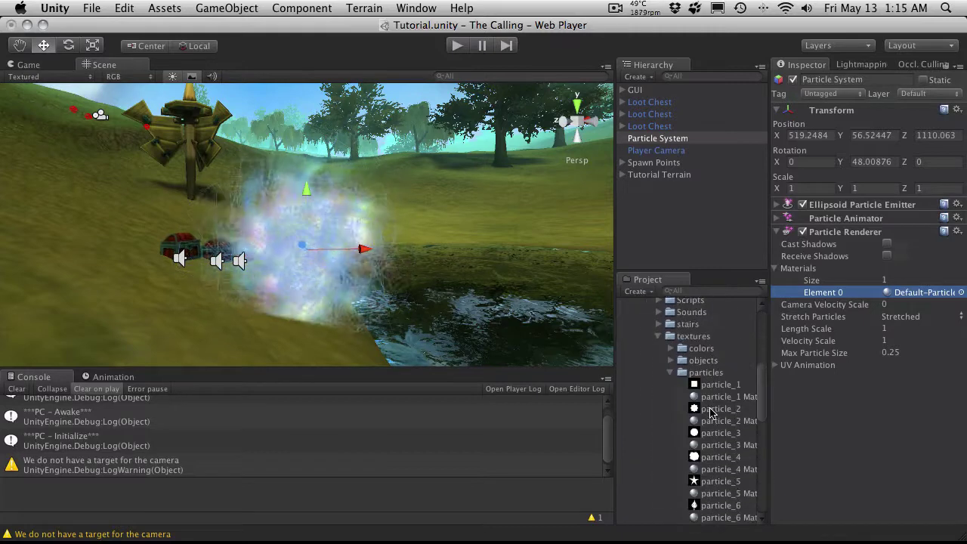
scroll(719, 387, up, 2)
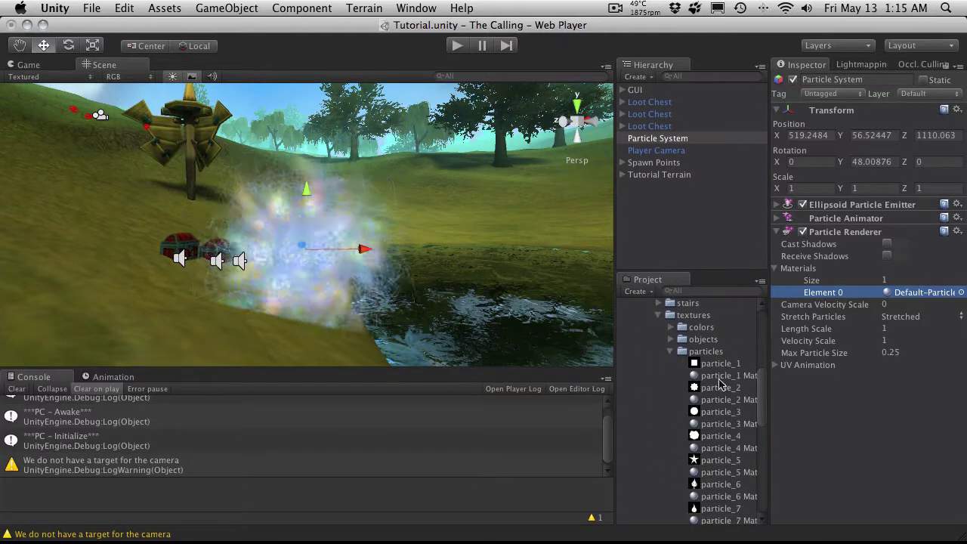
click(720, 376)
click(722, 364)
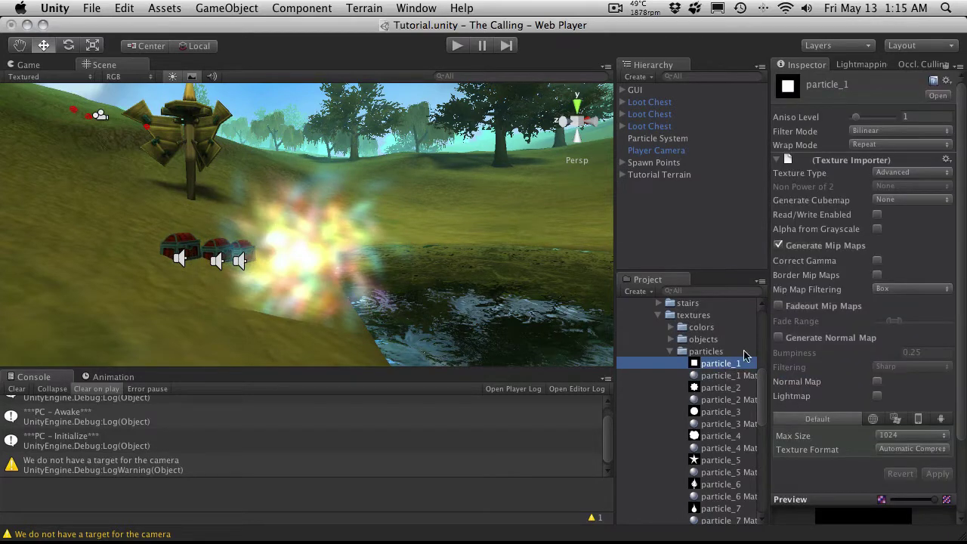
click(661, 140)
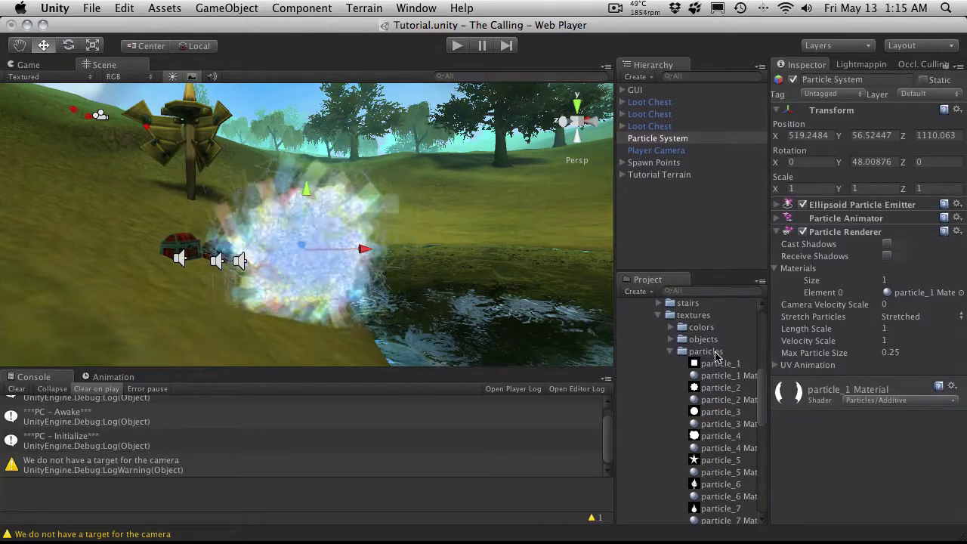
Step: Look through the other particle textures and materials available in the particles folder
scroll(710, 393, down, 5)
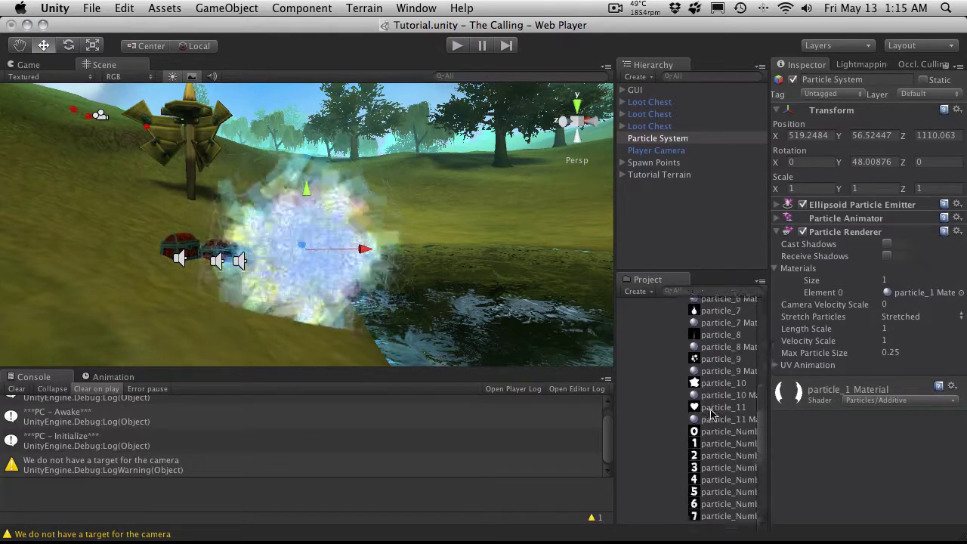
scroll(711, 414, up, 2)
scroll(710, 413, up, 5)
scroll(710, 413, down, 4)
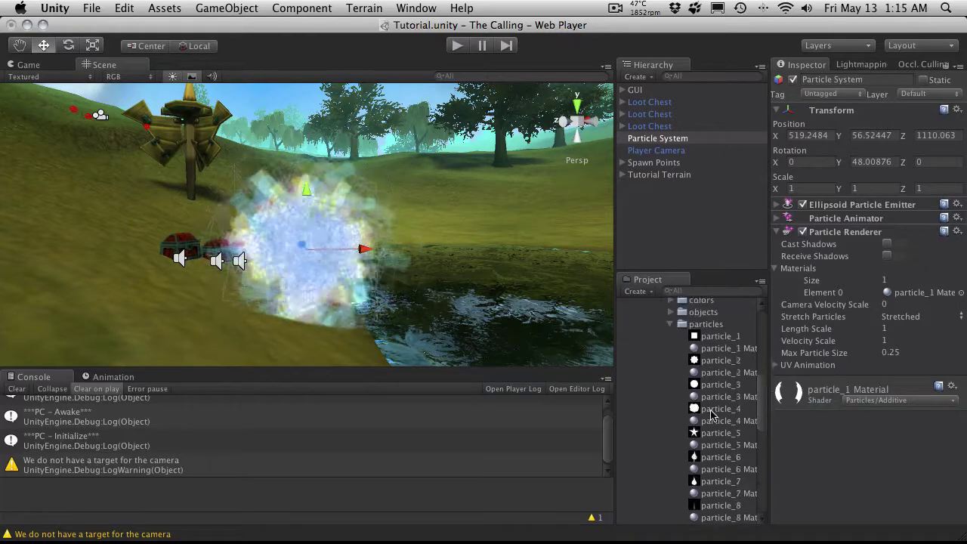
scroll(710, 414, up, 1)
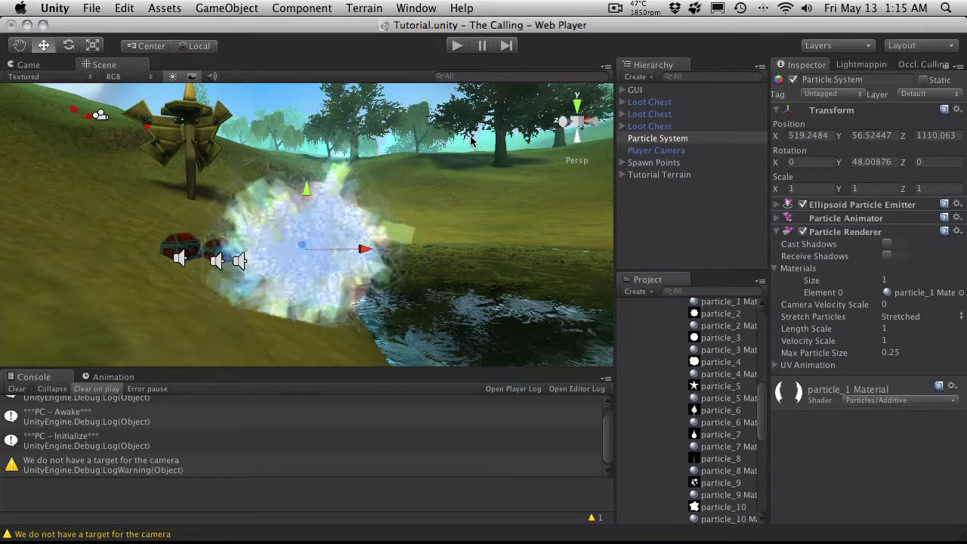
Step: Play the scene and walk and turn the character around the particle system to examine the square particle_1 material
click(456, 46)
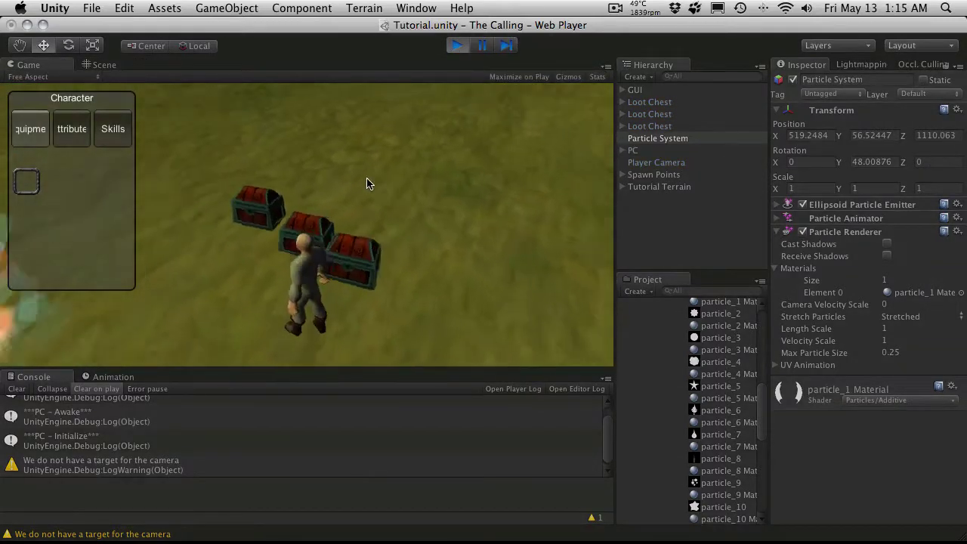
key(w)
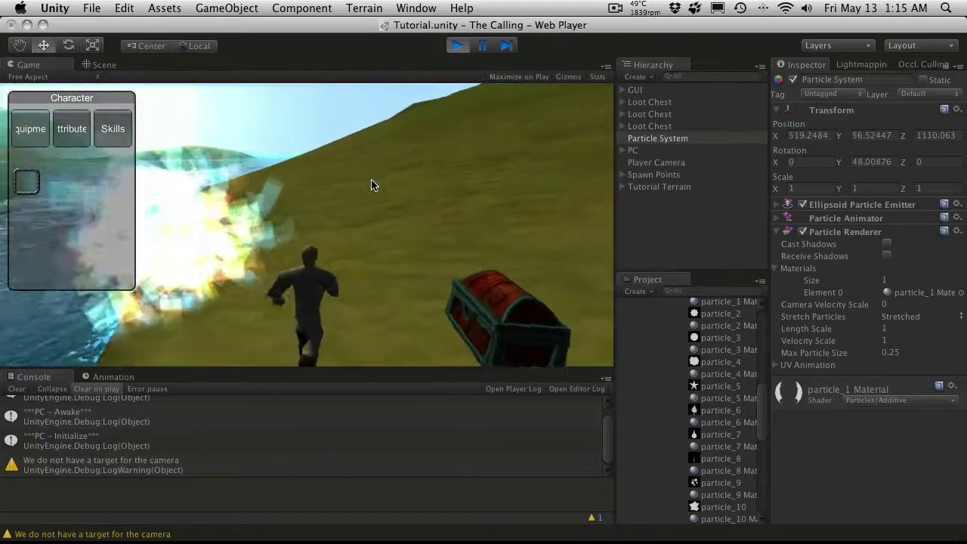
key(a)
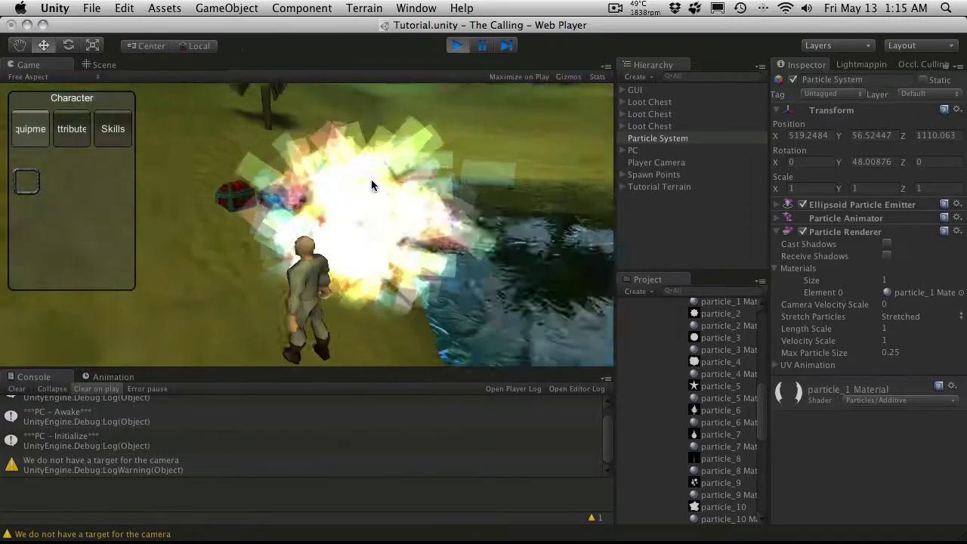
key(w)
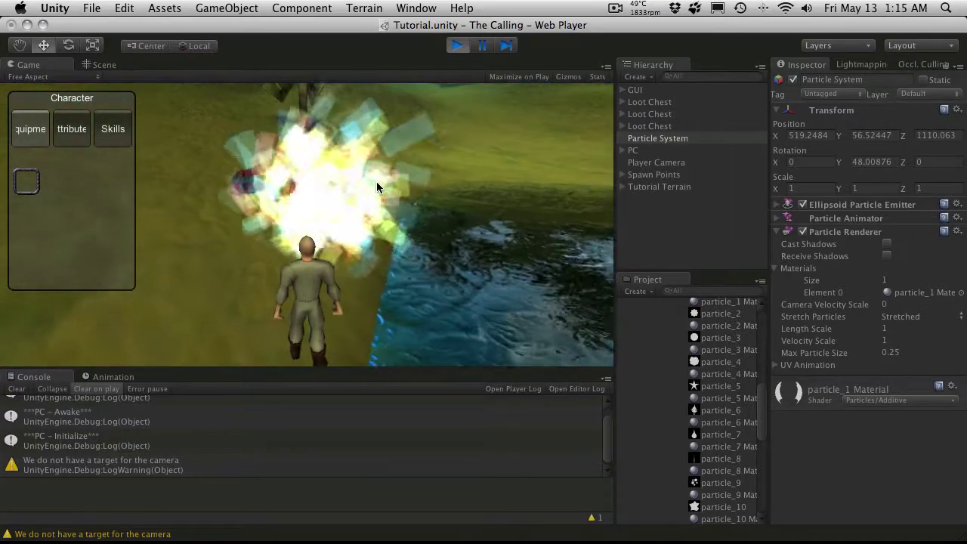
key(d)
key(a)
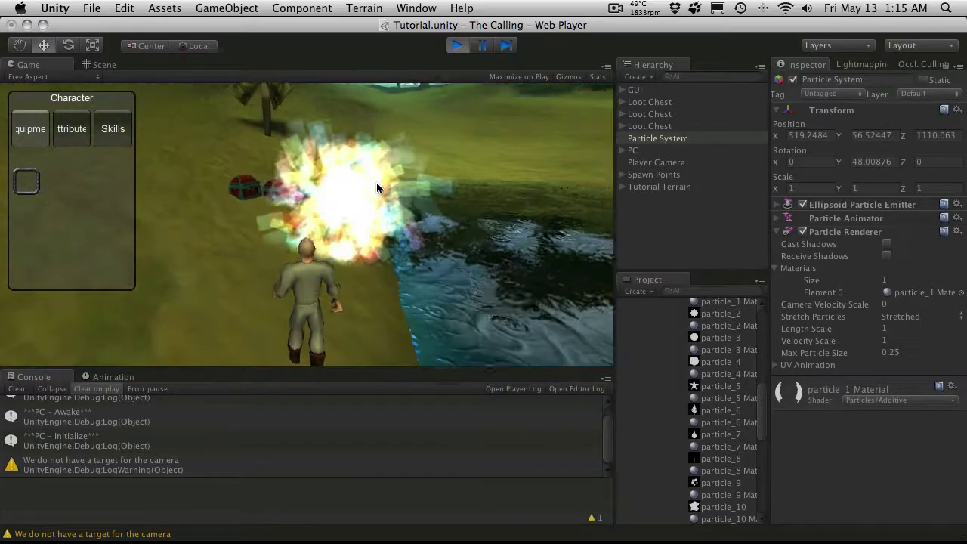
key(a)
key(d)
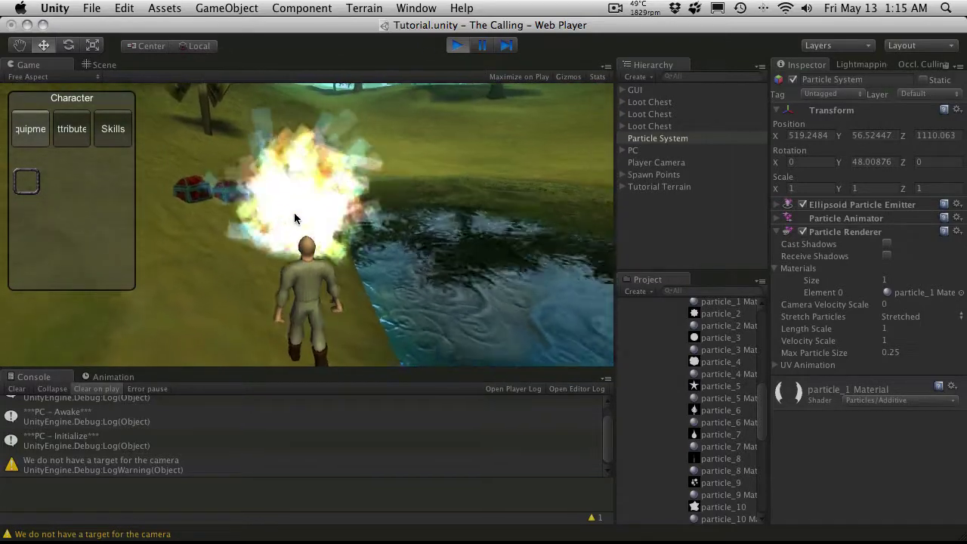
key(a)
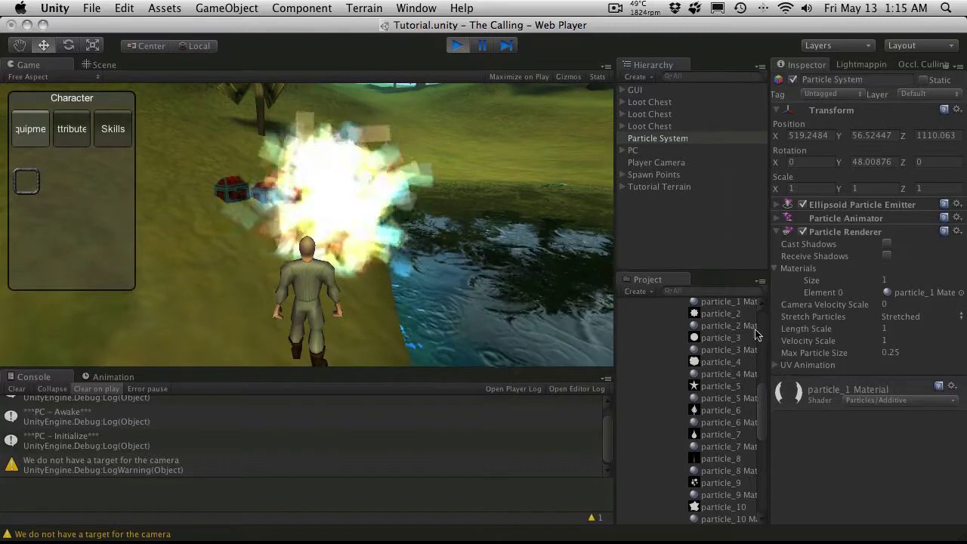
Step: Try other materials, including particle_2 and particle_4, on the Particle Renderer while the game runs, and stop the game
drag(729, 326, 908, 293)
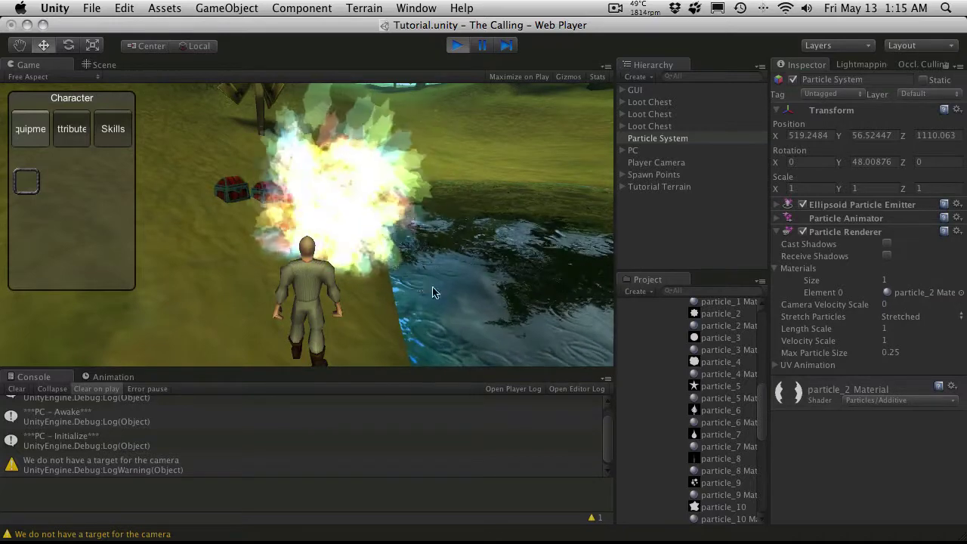
click(722, 338)
click(647, 140)
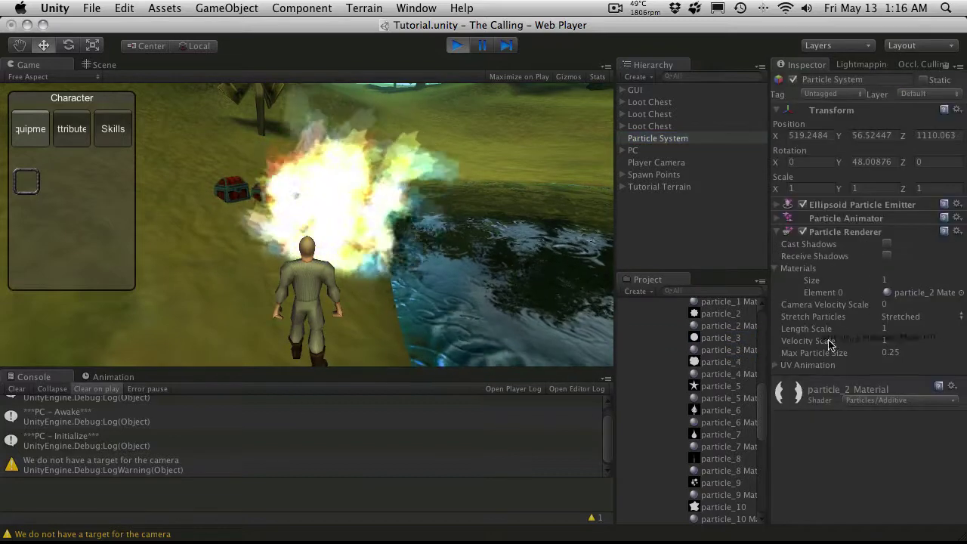
drag(828, 344, 910, 294)
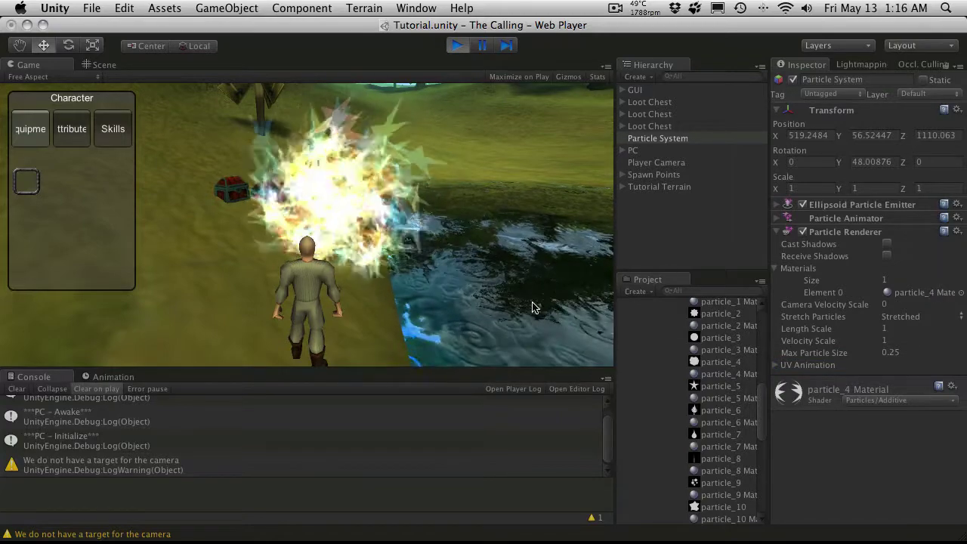
click(458, 46)
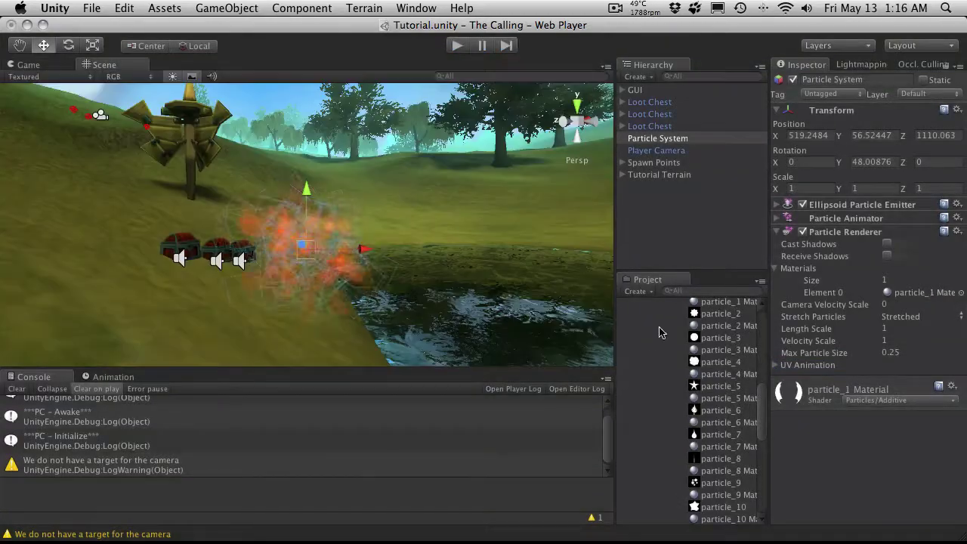
Step: Place the Portal prefab from the zzz-particles folder in the scene beside the loot chests, at about X 517, Y 58, Z 1116
scroll(658, 330, up, 10)
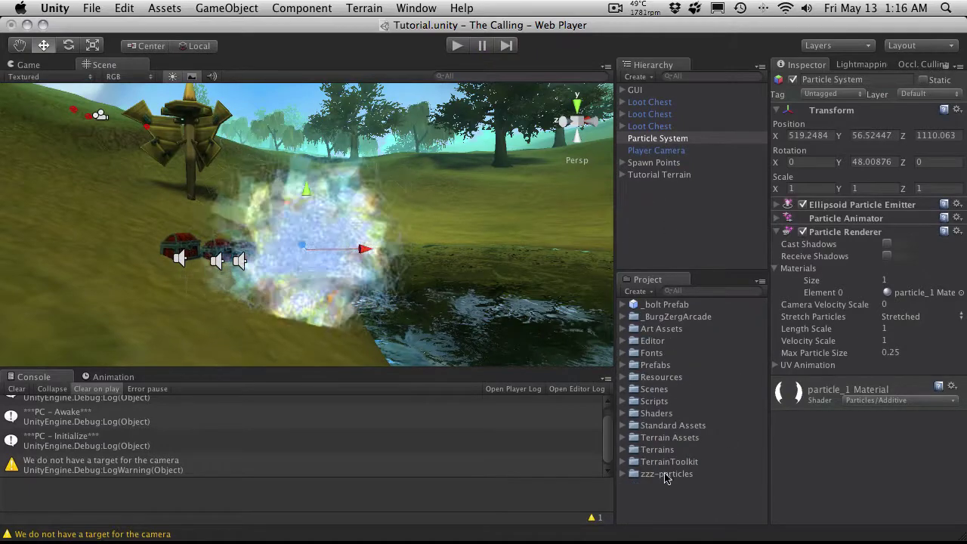
click(623, 474)
drag(664, 486, 109, 252)
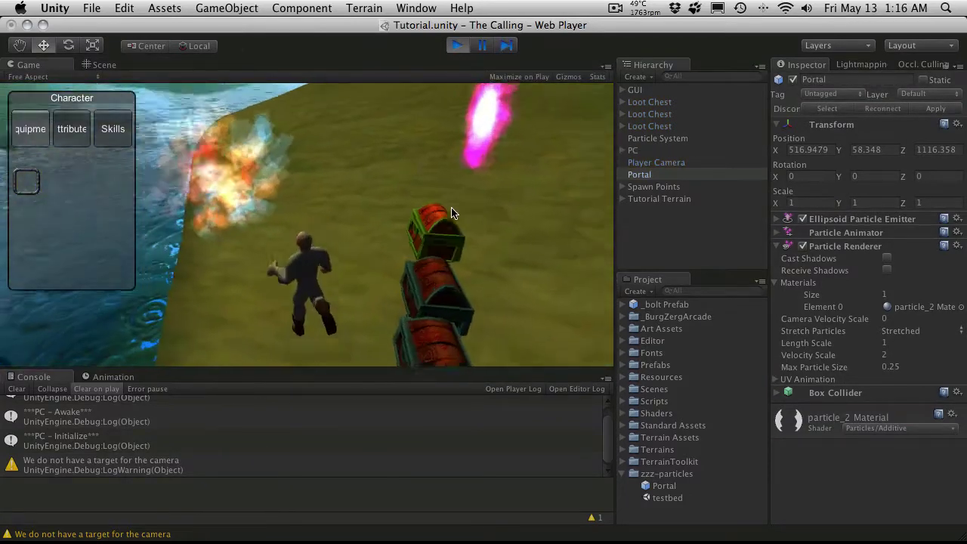
Step: Play the scene, move the character around the Portal prefab to compare it with the particle system, and stop the game
key(w)
key(a)
key(d)
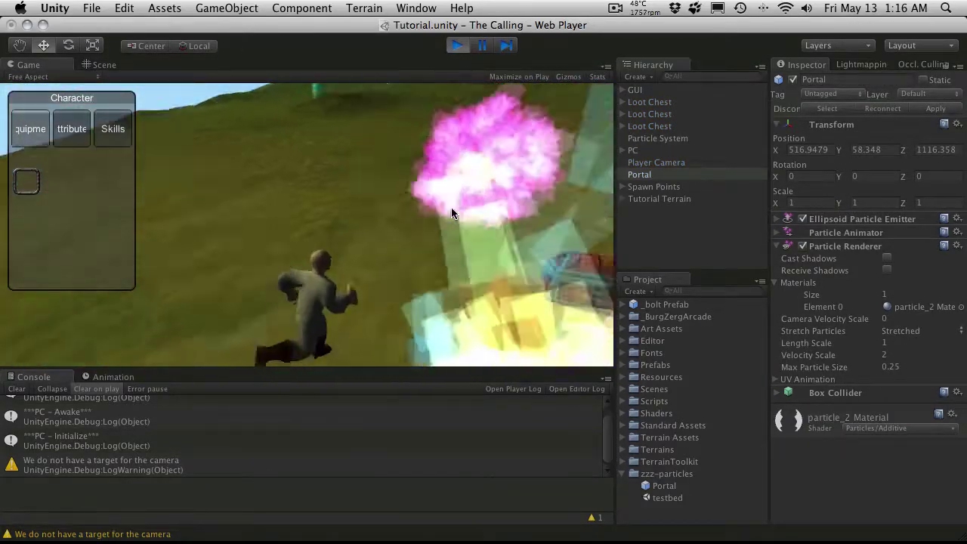
key(w)
key(d)
key(a)
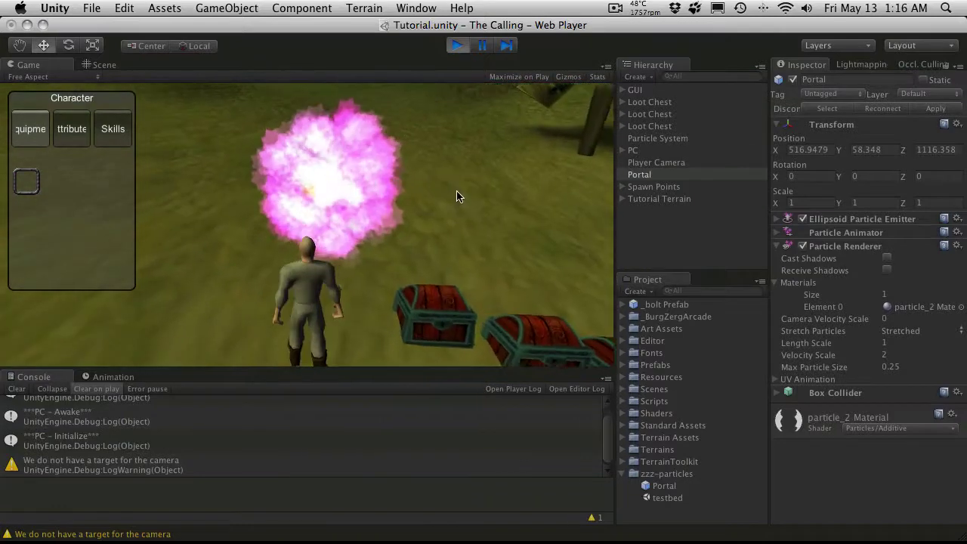
key(d)
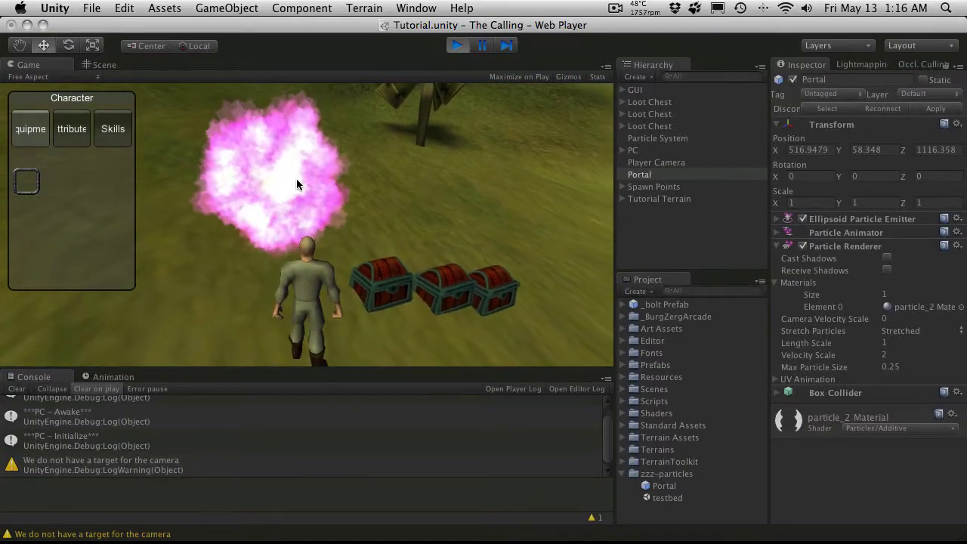
key(s)
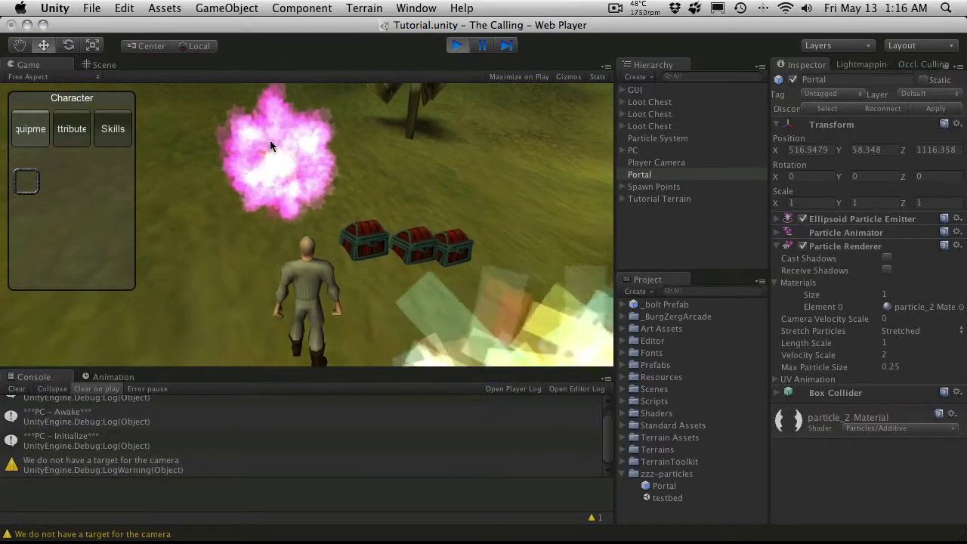
key(w)
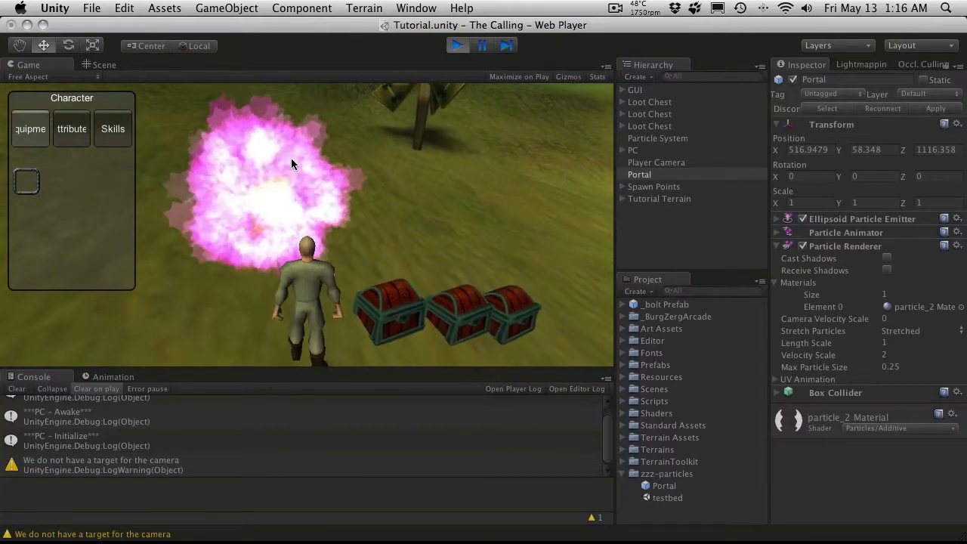
key(s)
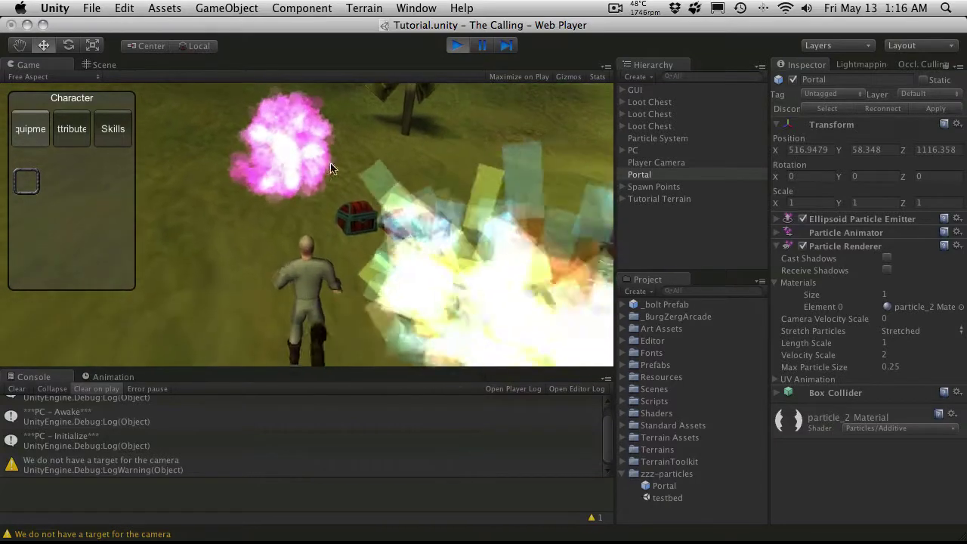
key(super+p)
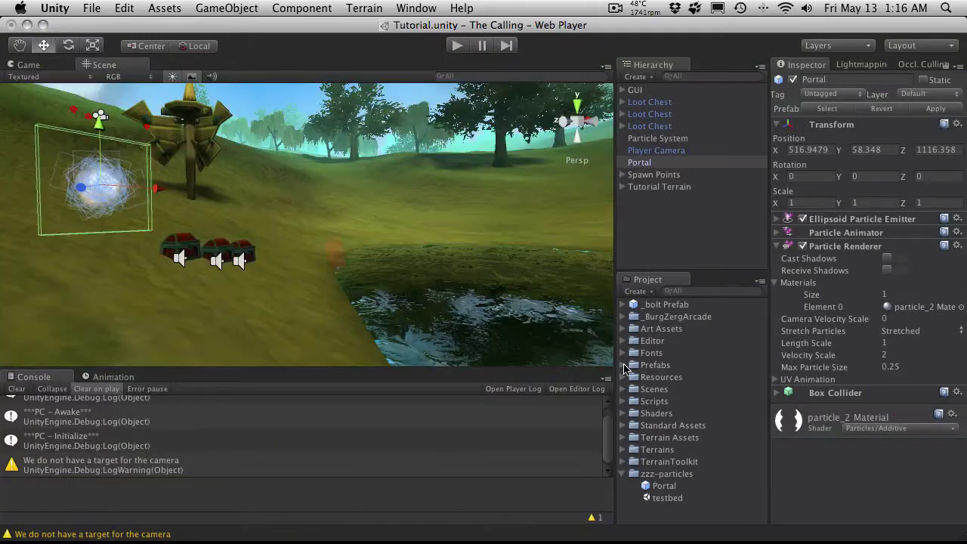
Step: Delete the Portal prefab instance from the Tutorial scene
click(659, 207)
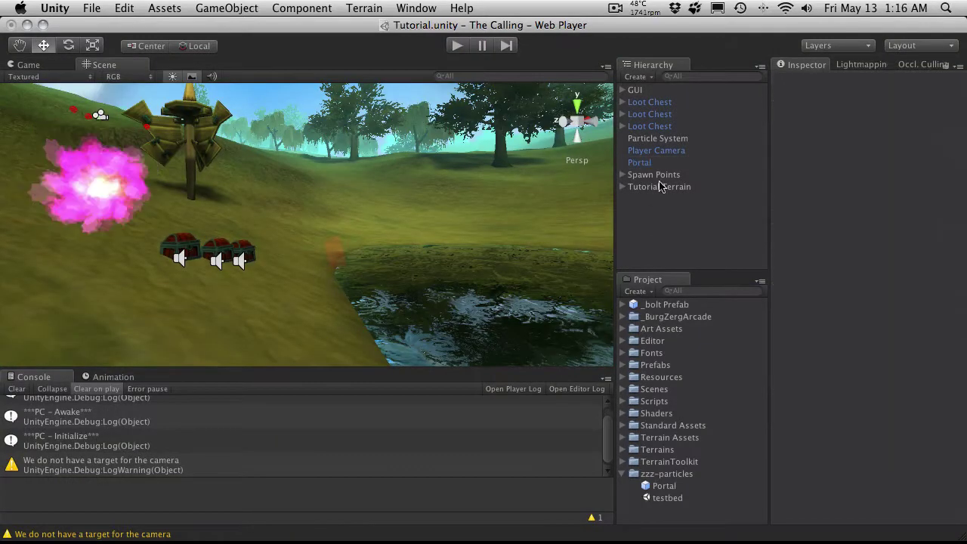
click(661, 164)
key(super+BackSpace)
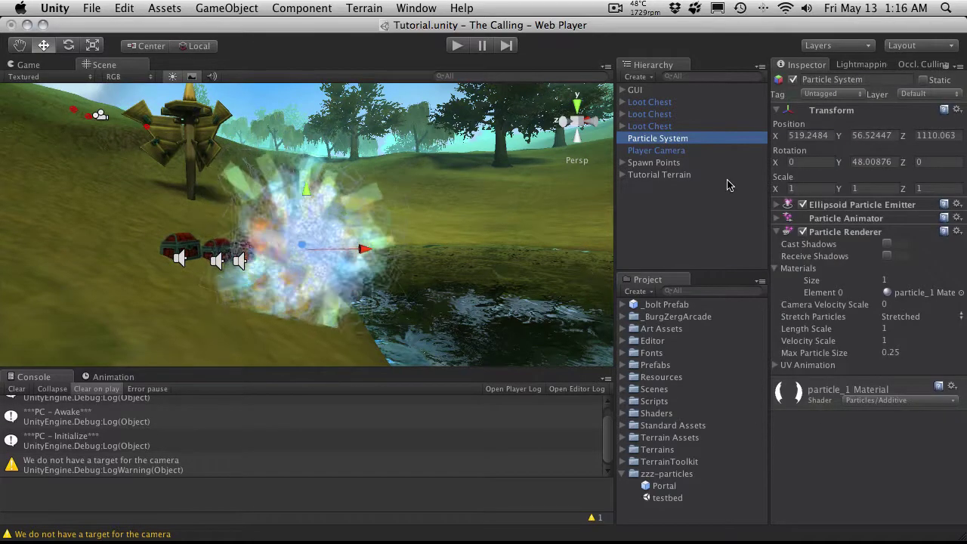
Step: Add a Box Collider physics component to the Particle System
click(226, 8)
mouse_move(284, 9)
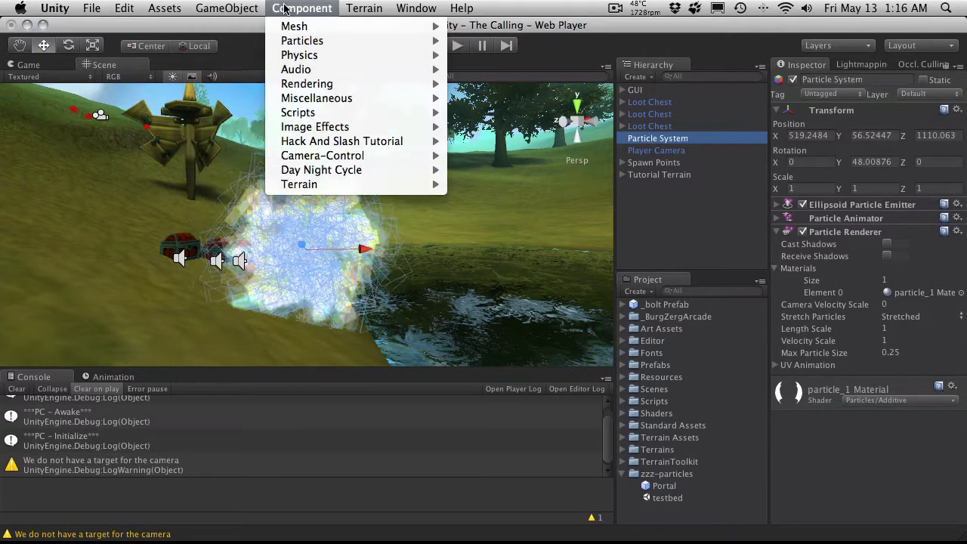
mouse_move(318, 57)
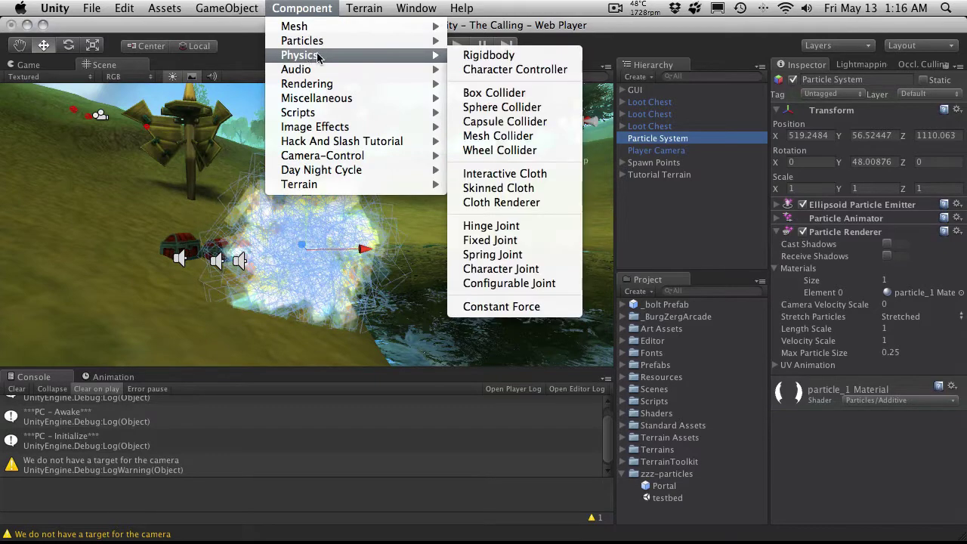
click(522, 97)
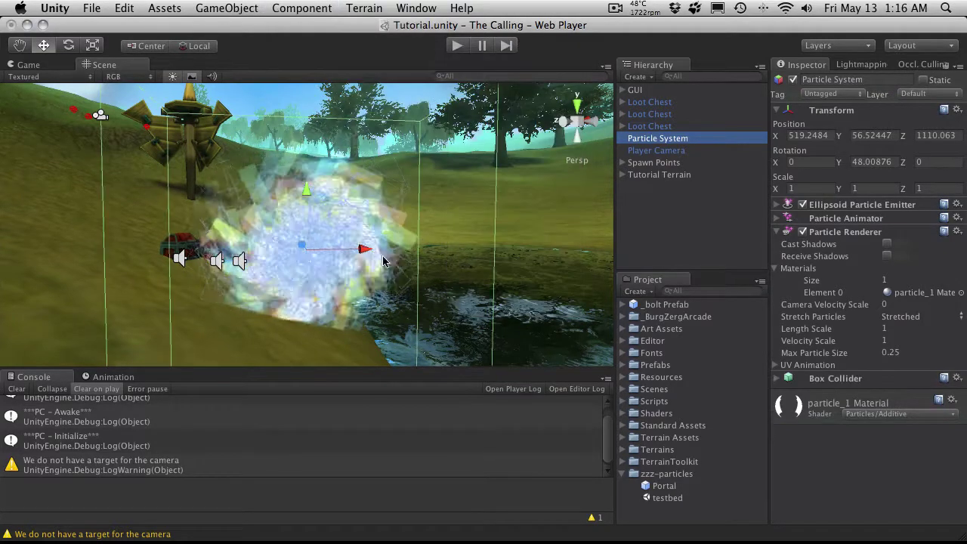
Step: Centre the Particle System's Box Collider by setting its Center X, Y and Z to 0
alt+drag(238, 256, 299, 263)
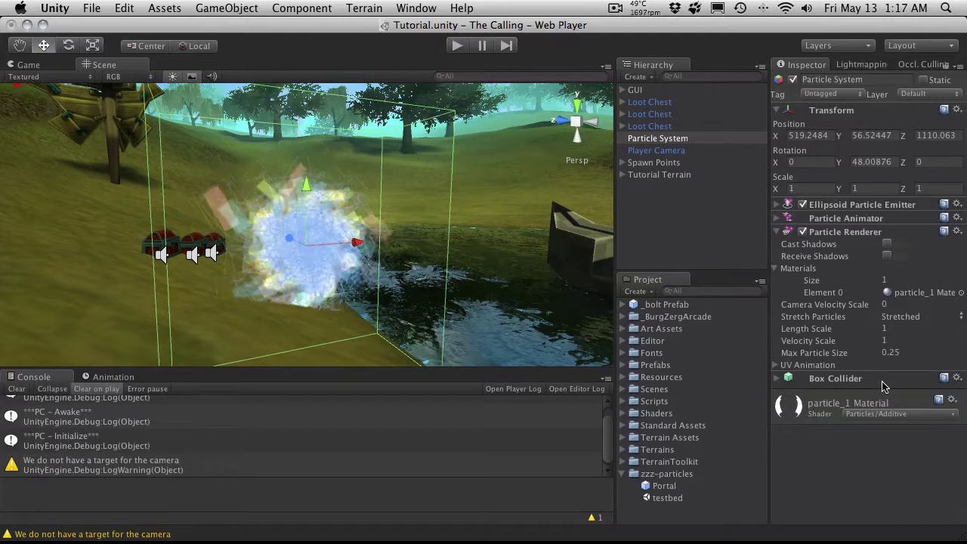
click(775, 378)
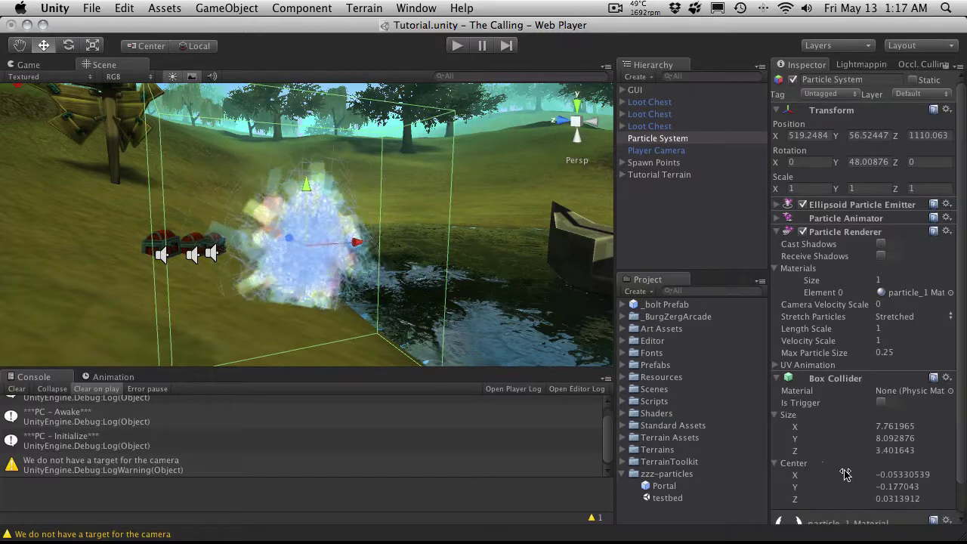
key(Tab)
text(0)
key(Tab)
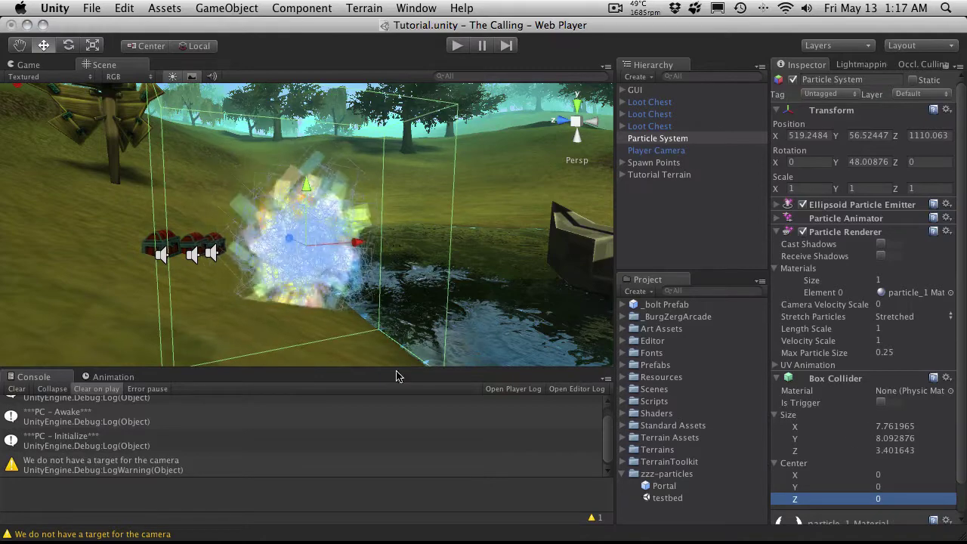
Step: Thin the Box Collider to a Z size of about 0.26 so it fits the flat particle disc
alt+drag(232, 196, 485, 212)
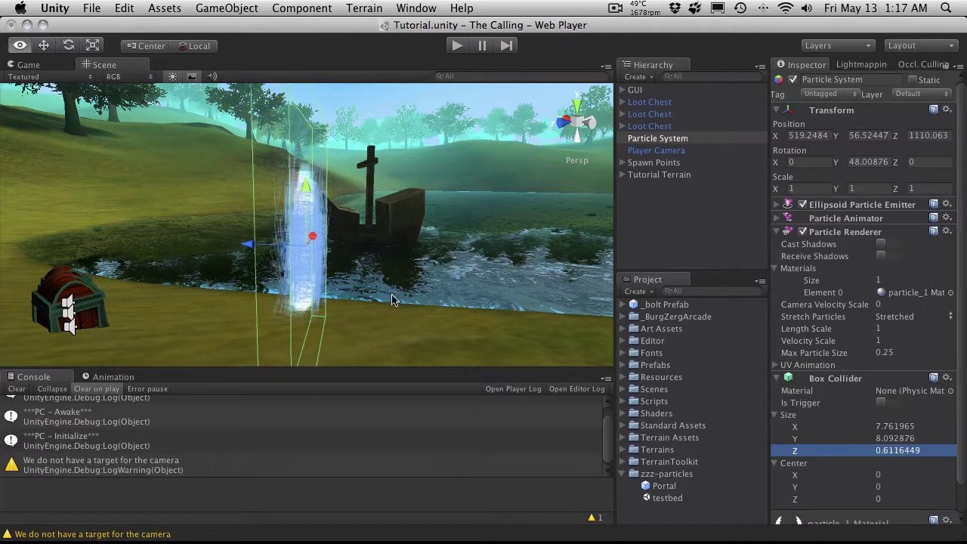
alt+drag(391, 299, 396, 231)
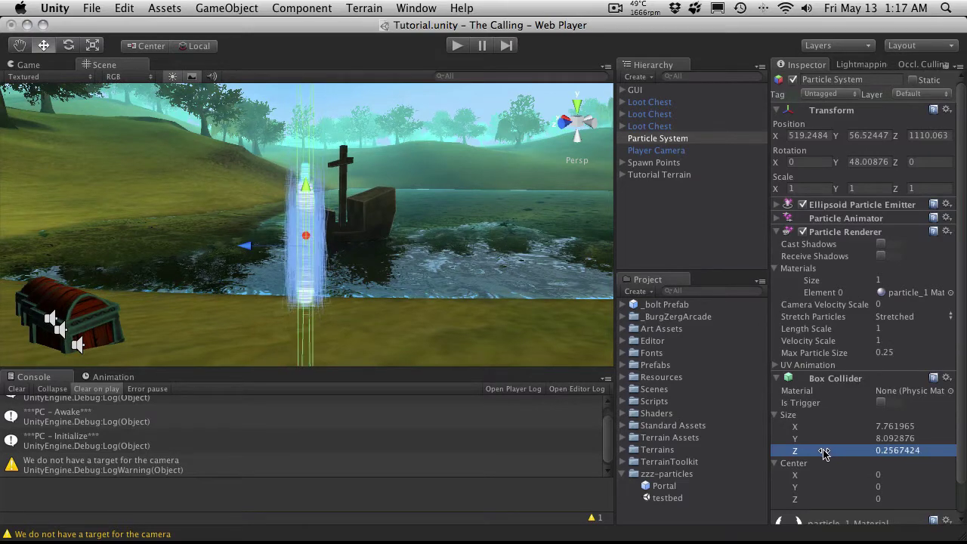
alt+drag(459, 225, 63, 196)
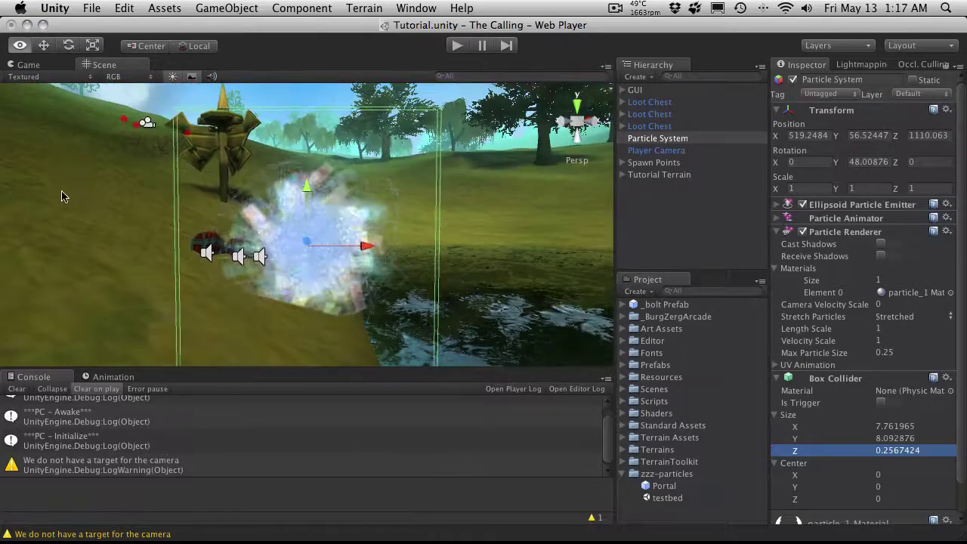
Step: Set the Box Collider's X and Y size to 3 and make it a trigger
click(890, 426)
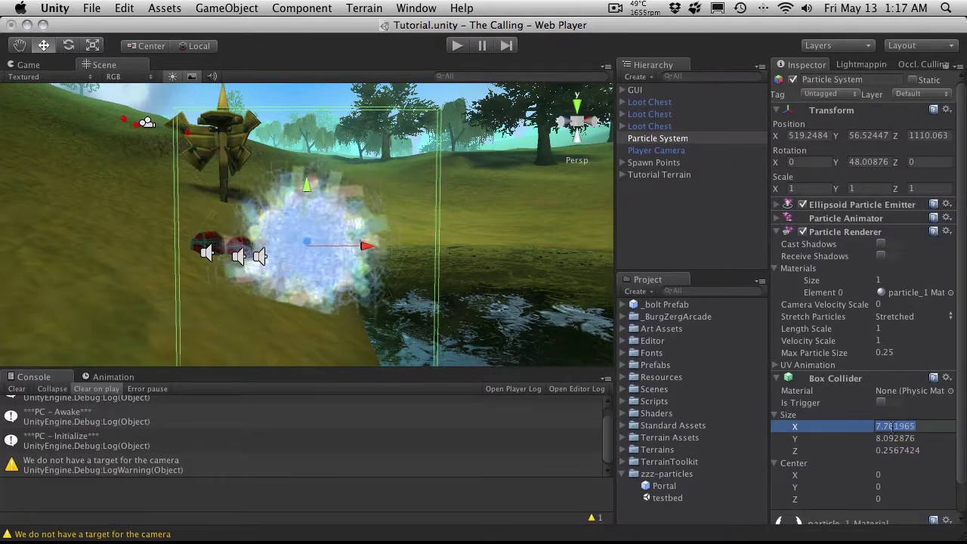
text(3)
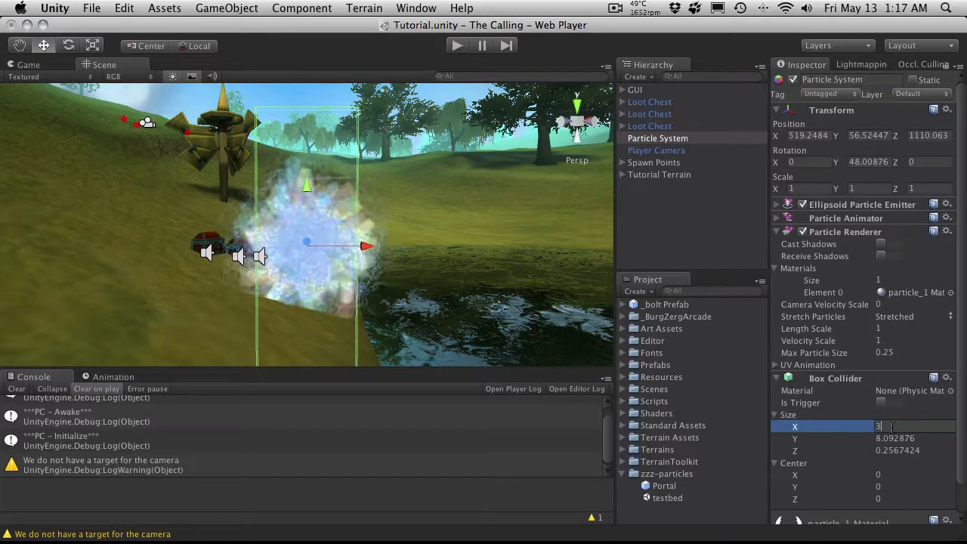
key(Tab)
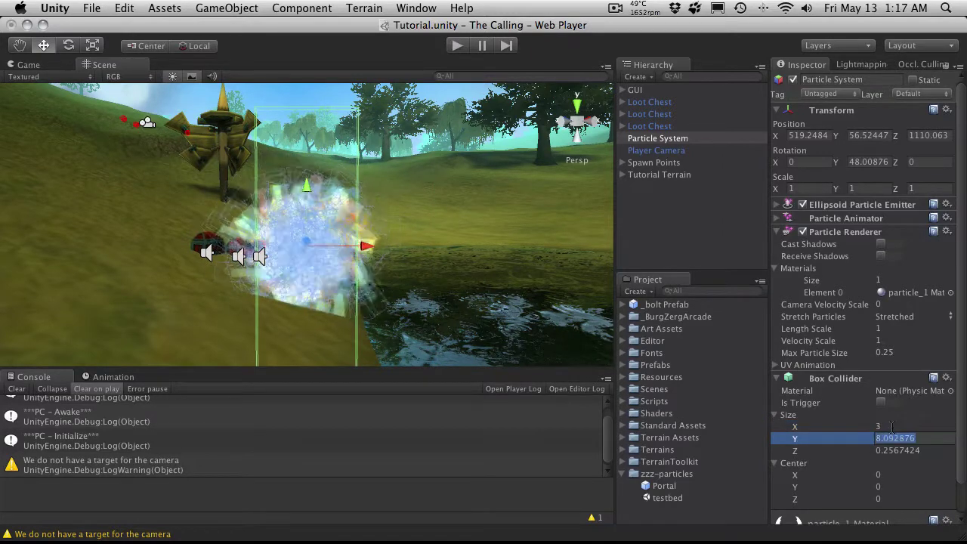
text(3)
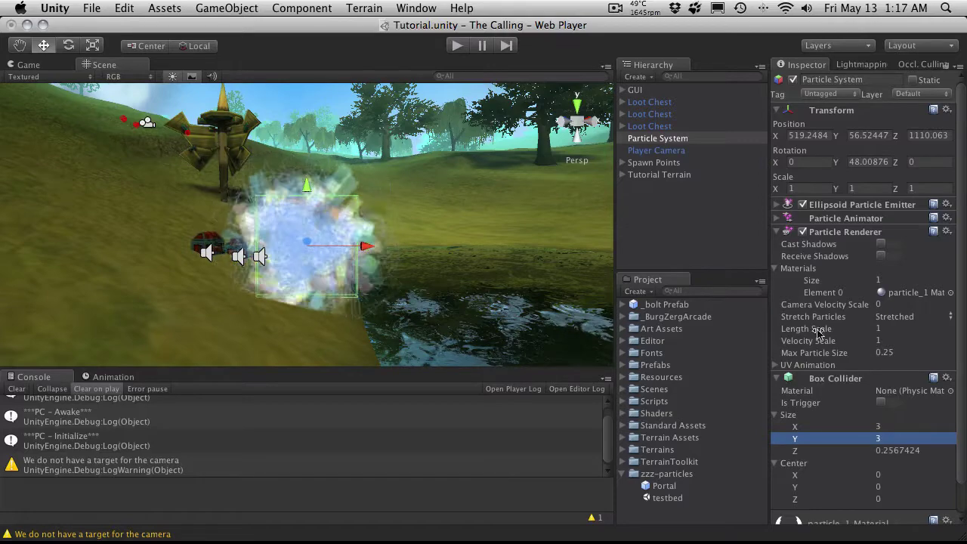
alt+drag(254, 243, 255, 293)
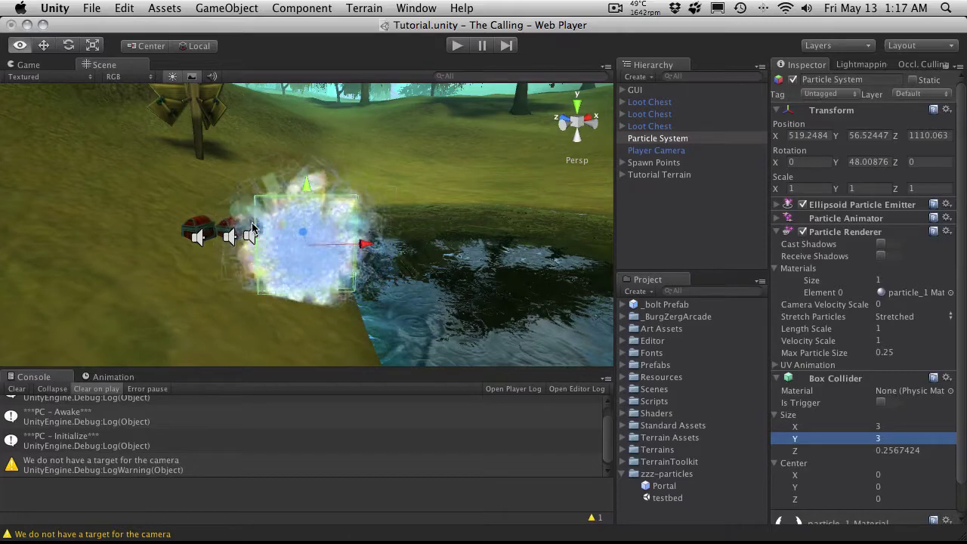
alt+drag(403, 322, 317, 227)
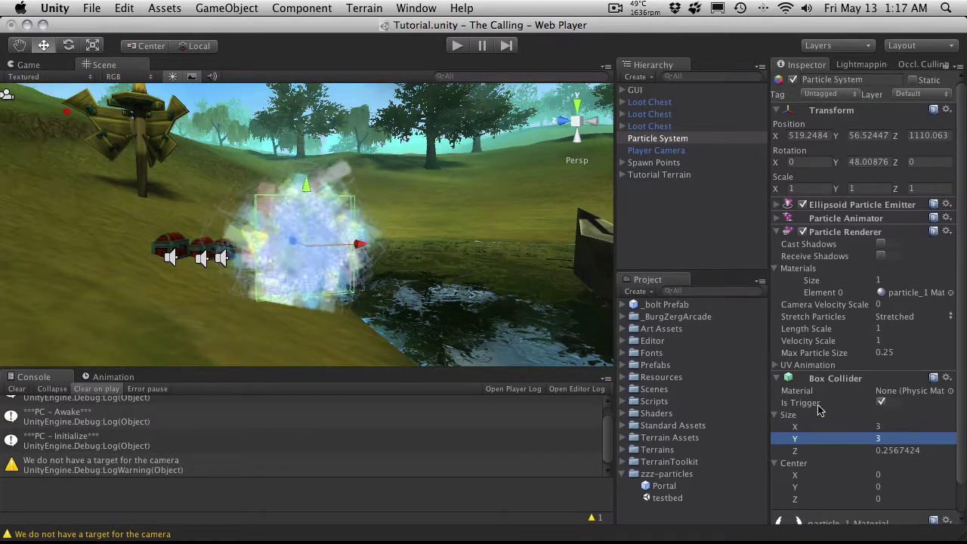
Step: Play the scene, walk the character through the particle portal to test the trigger collider, and stop the game
click(456, 47)
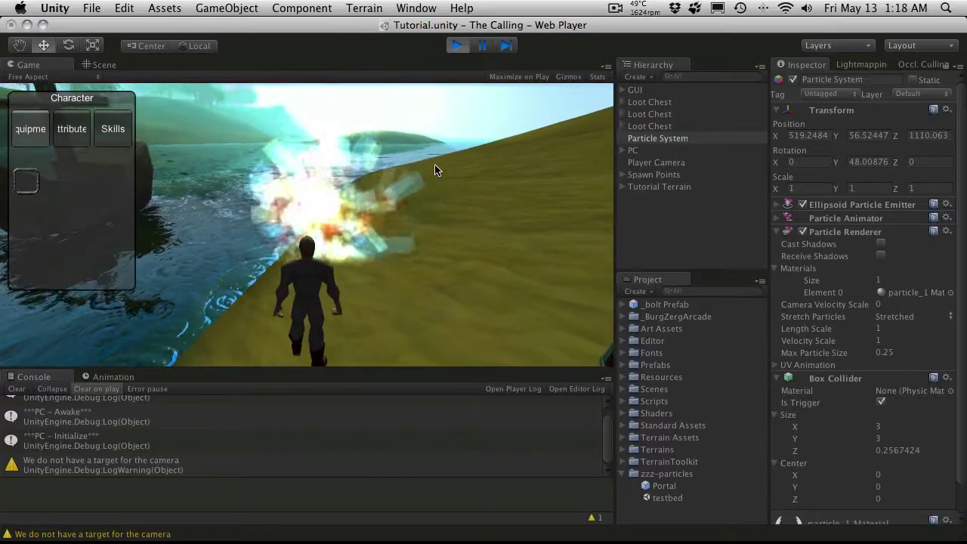
key(w)
key(d)
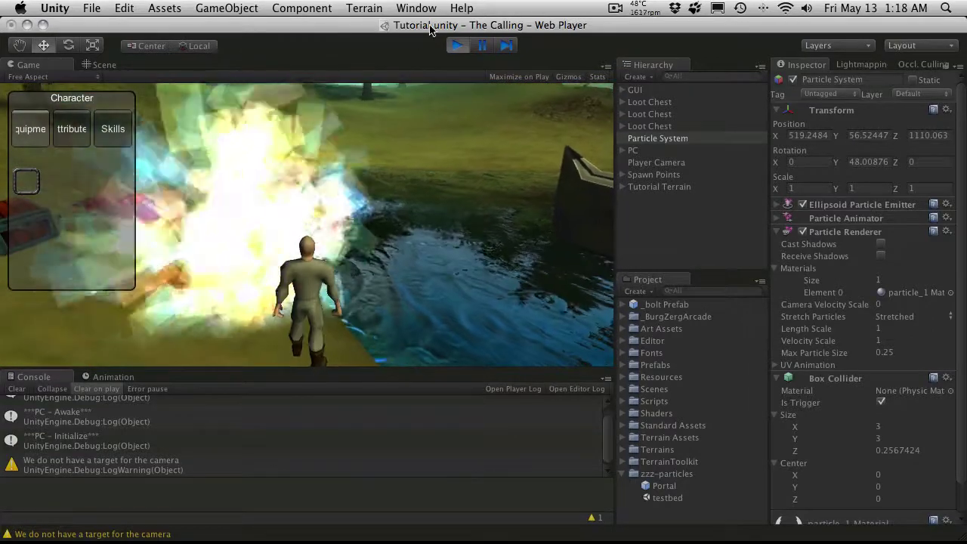
key(a)
click(453, 47)
click(456, 46)
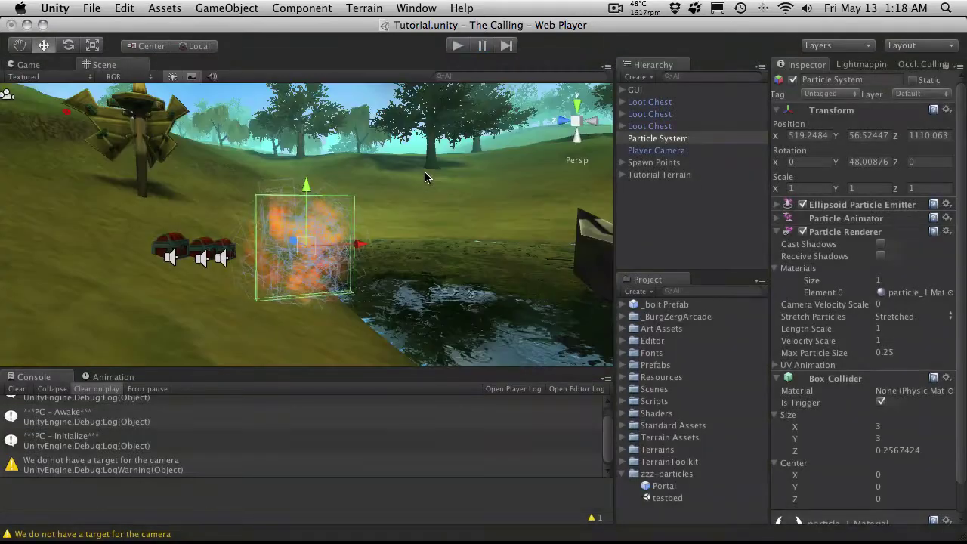
Step: Collapse the Box Collider and Particle Renderer settings of the Particle System
click(777, 378)
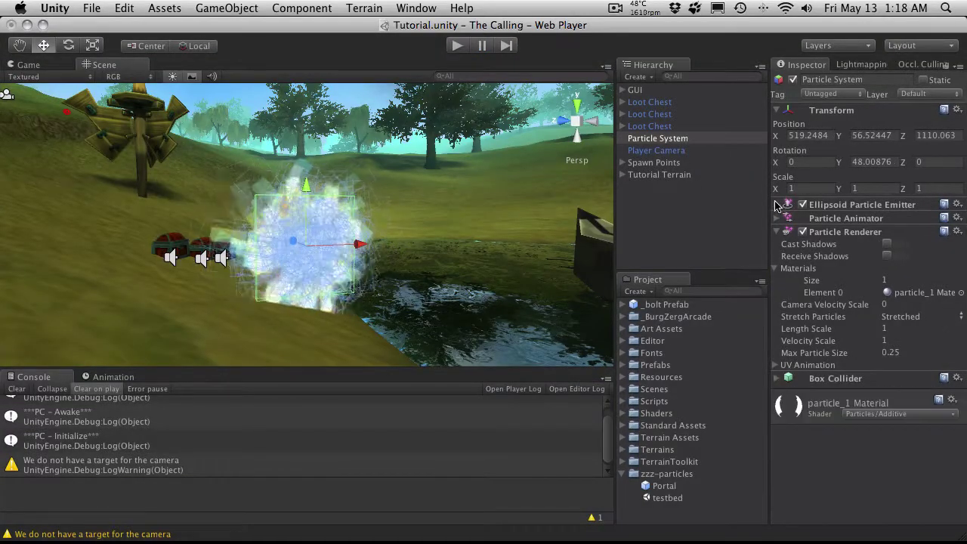
click(776, 232)
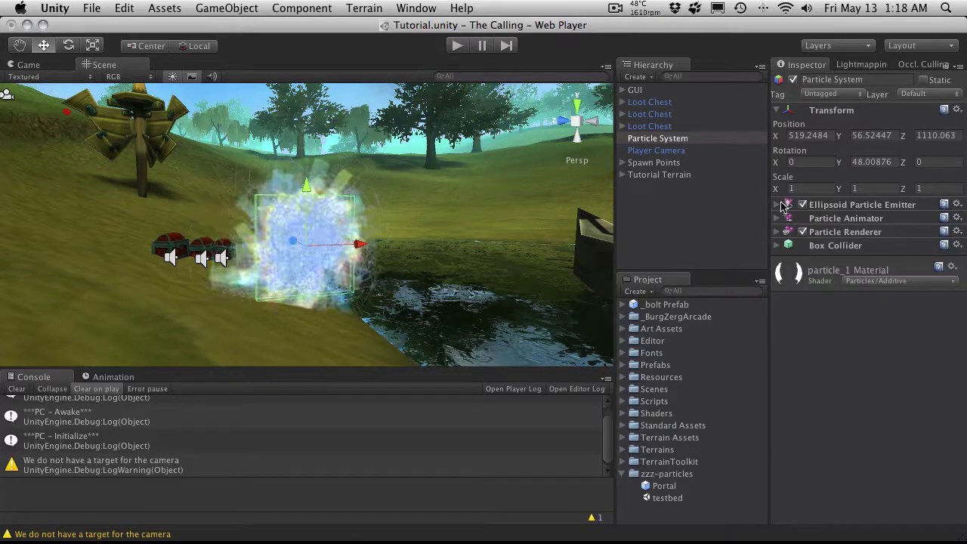